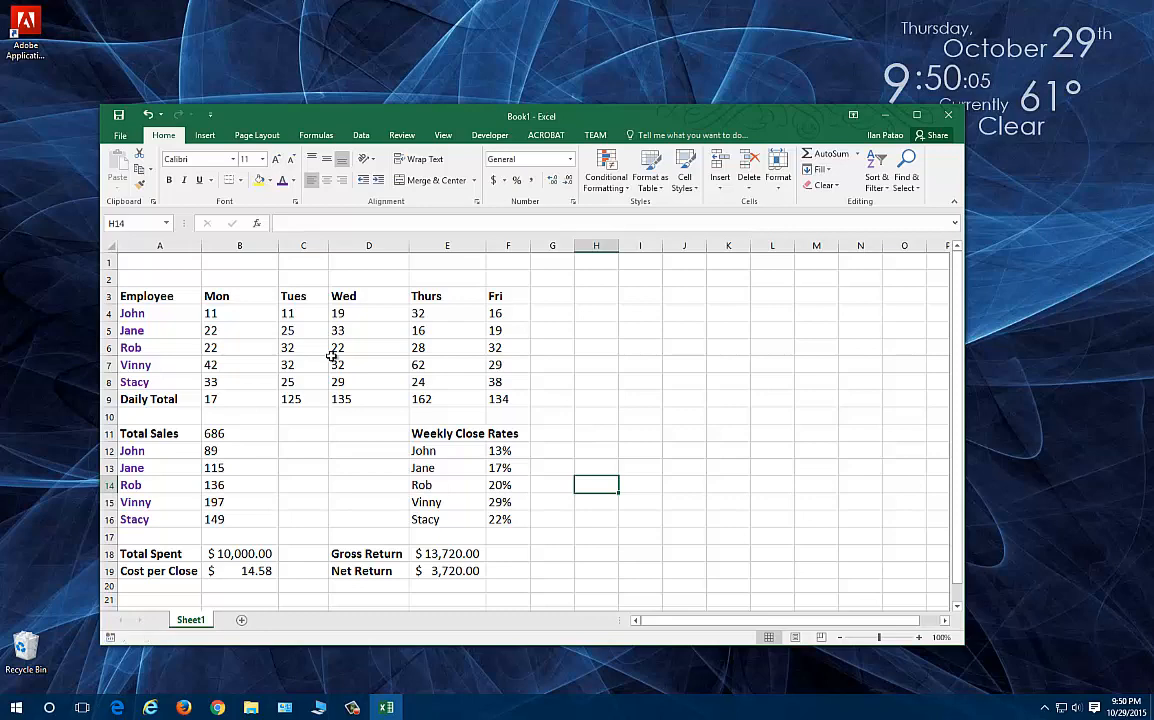
- Examine the employee list, weekday headers, daily sales figures, total spent and the gross return formula
click(300, 399)
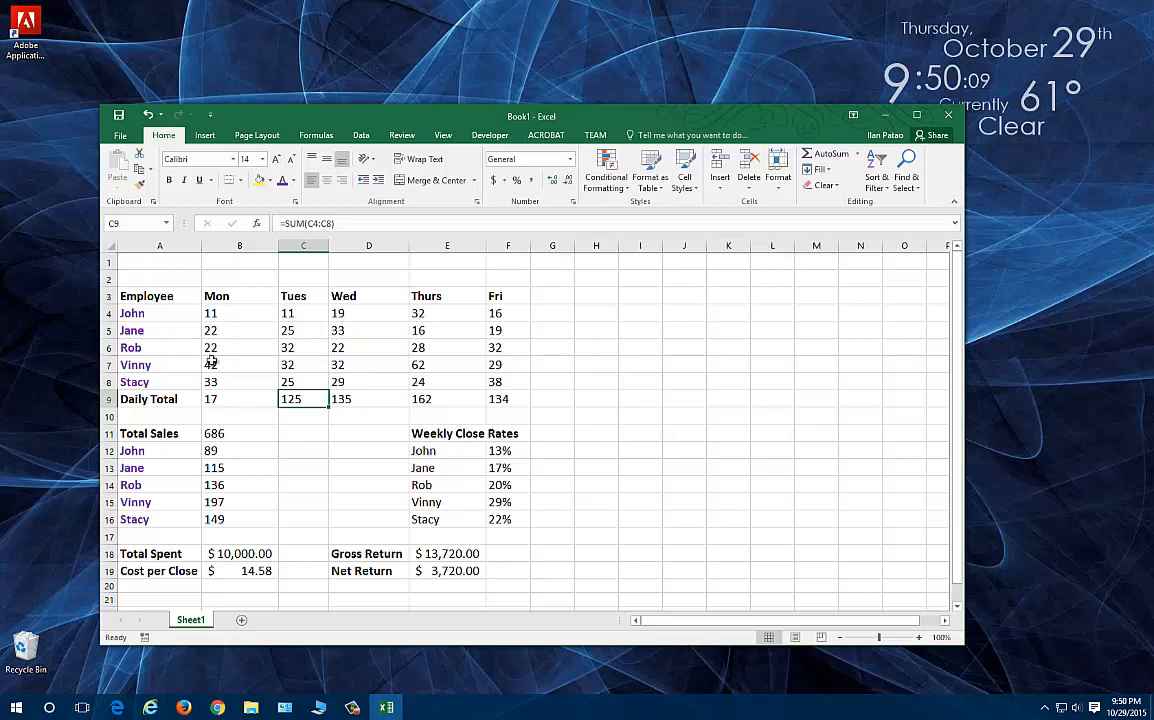
click(375, 502)
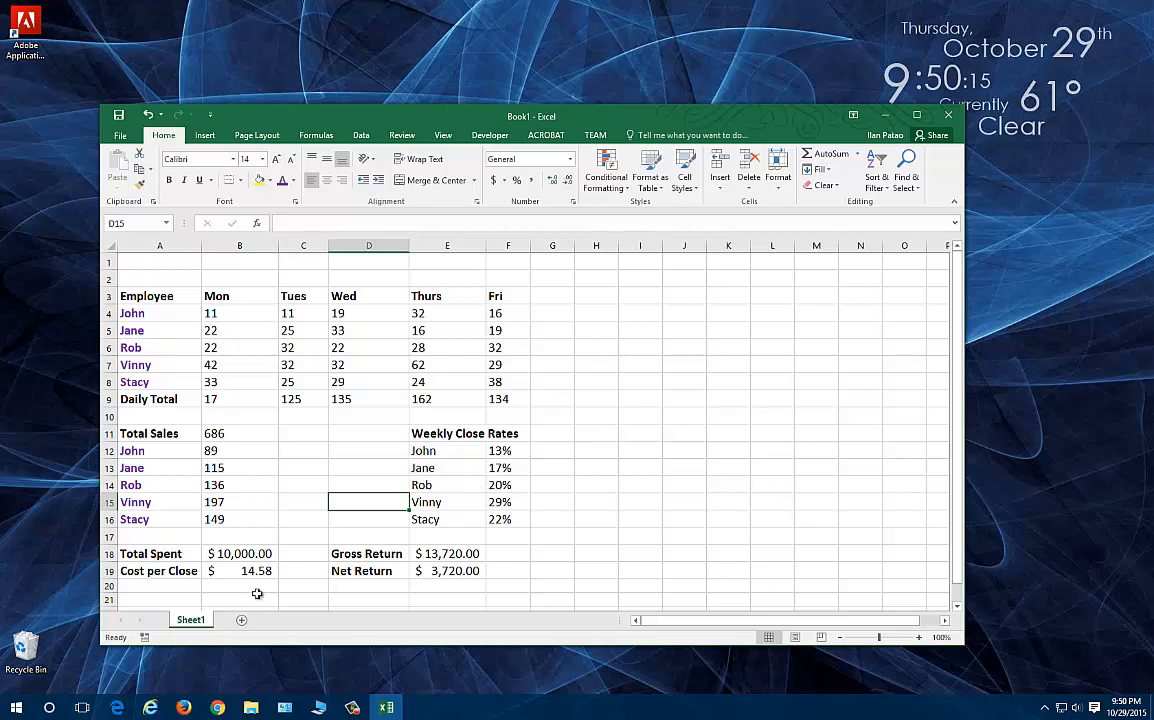
drag(160, 313, 143, 382)
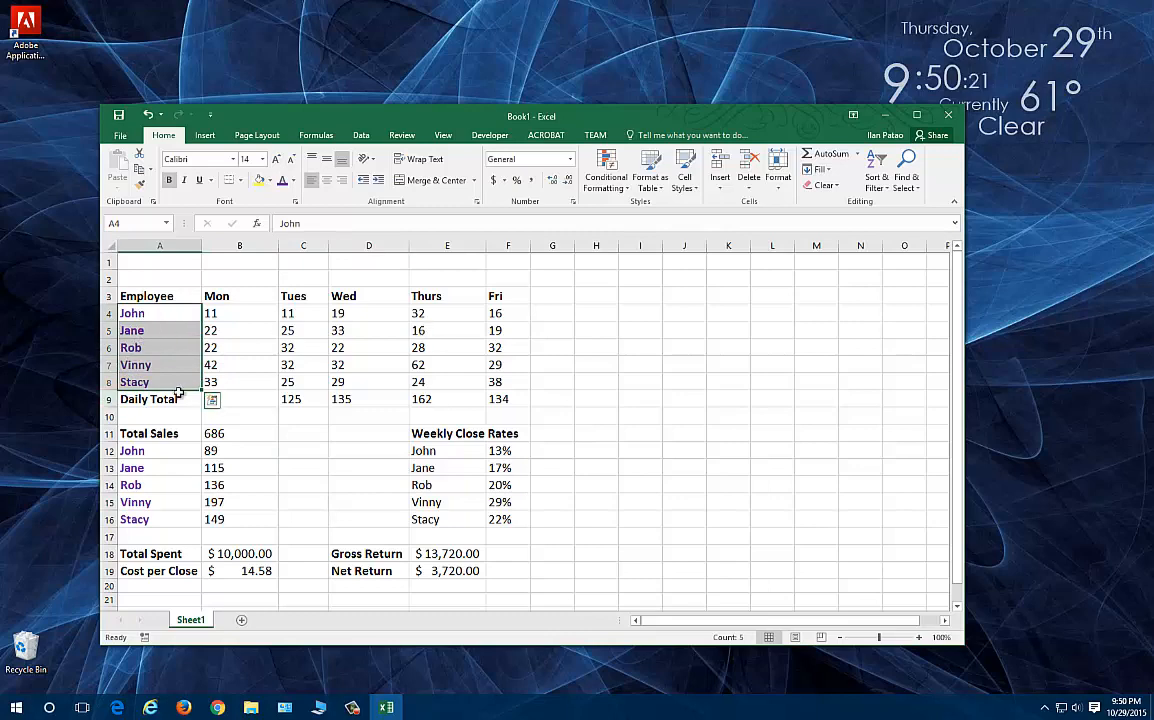
drag(214, 297, 492, 296)
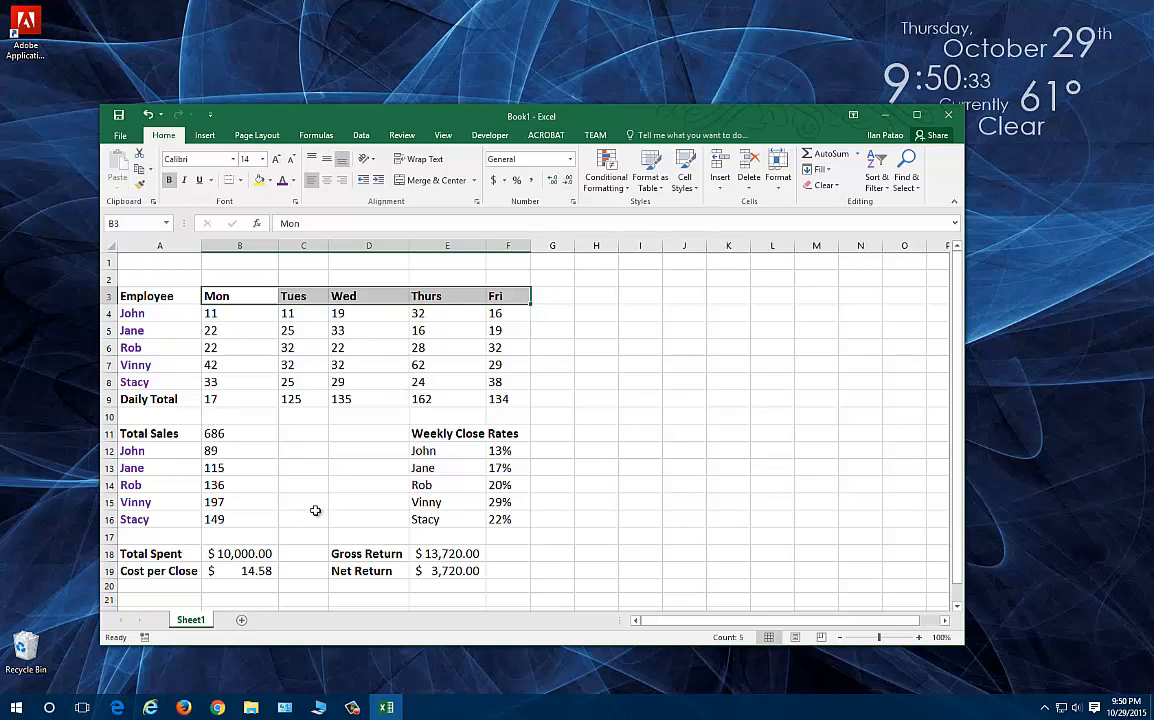
click(304, 467)
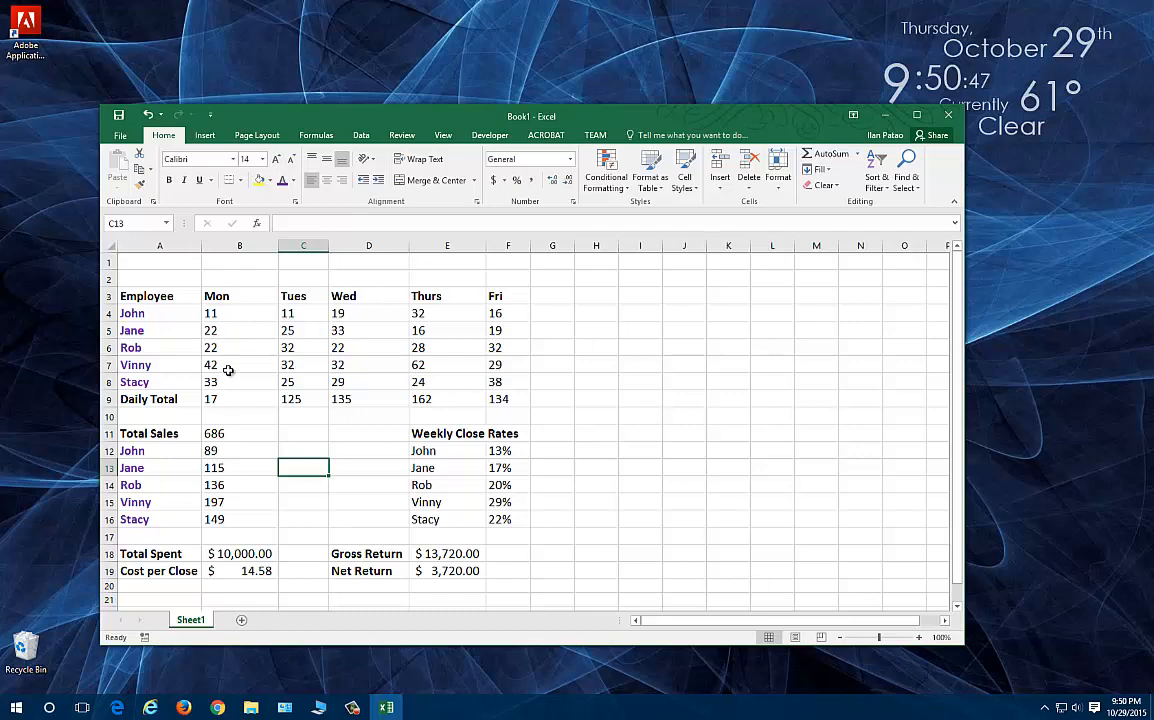
drag(225, 314, 505, 382)
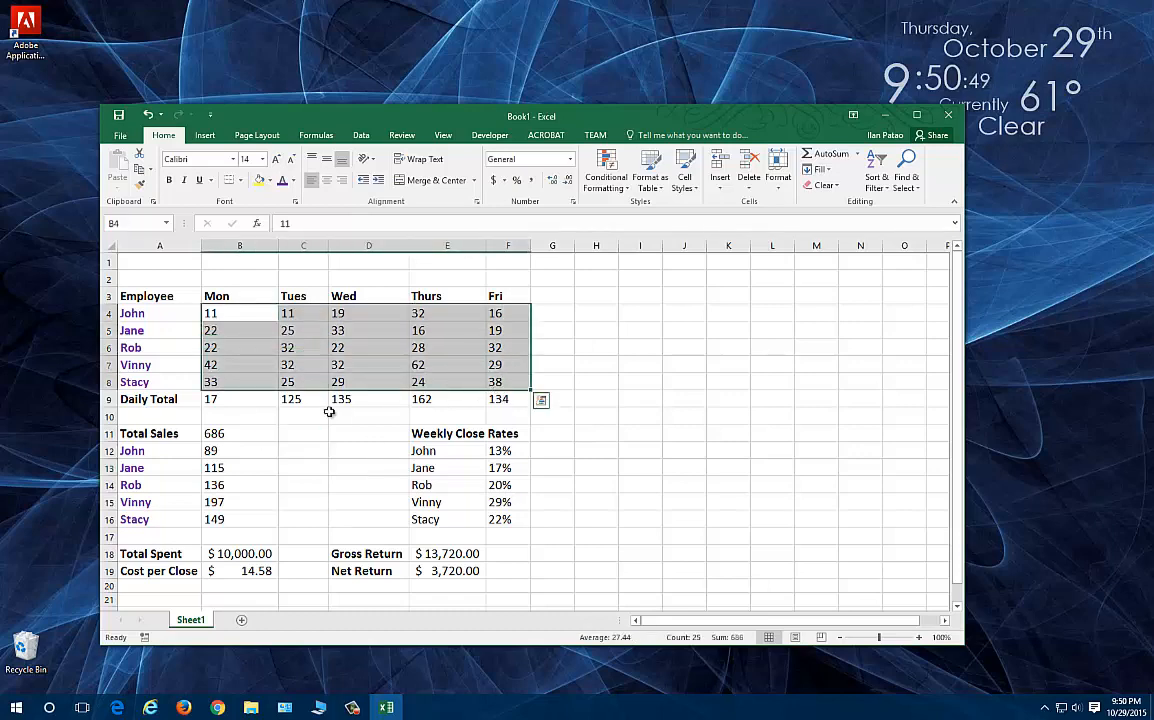
click(254, 551)
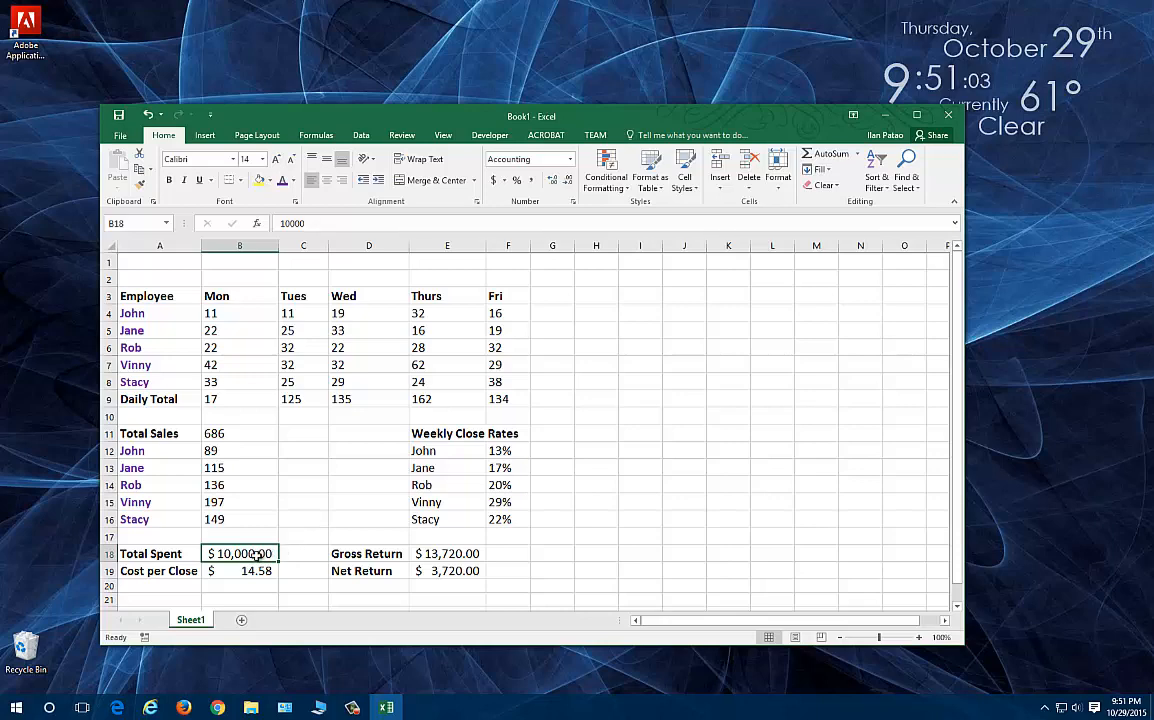
double_click(442, 553)
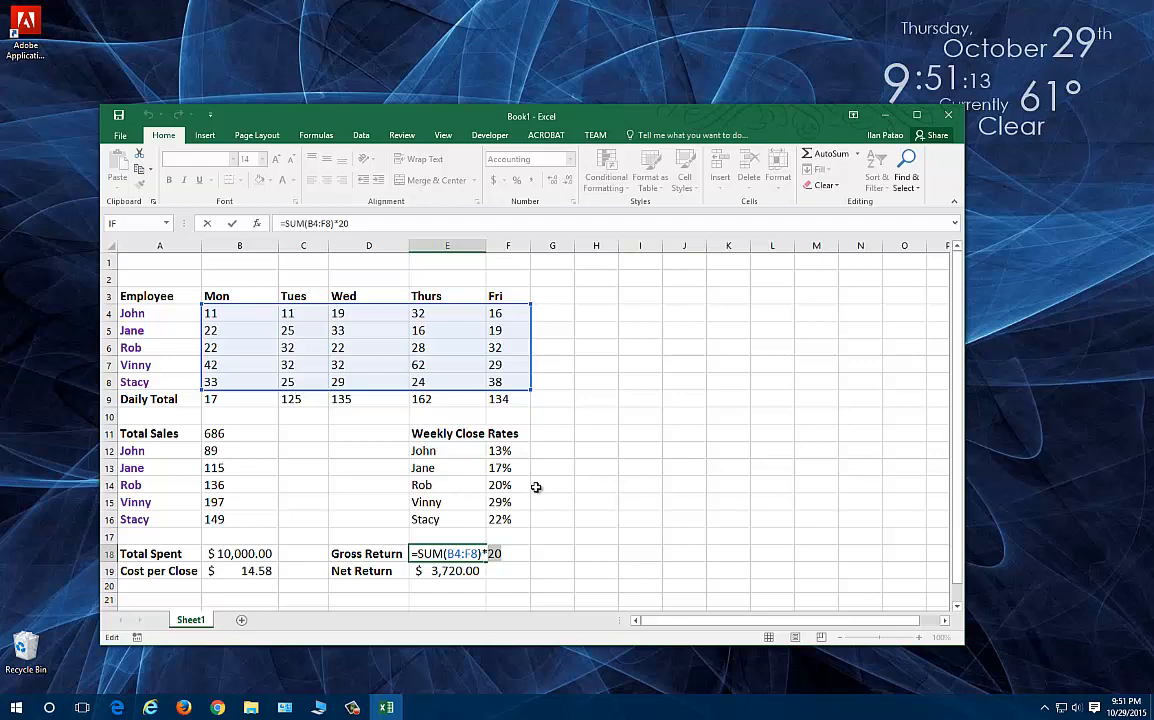
key(Return)
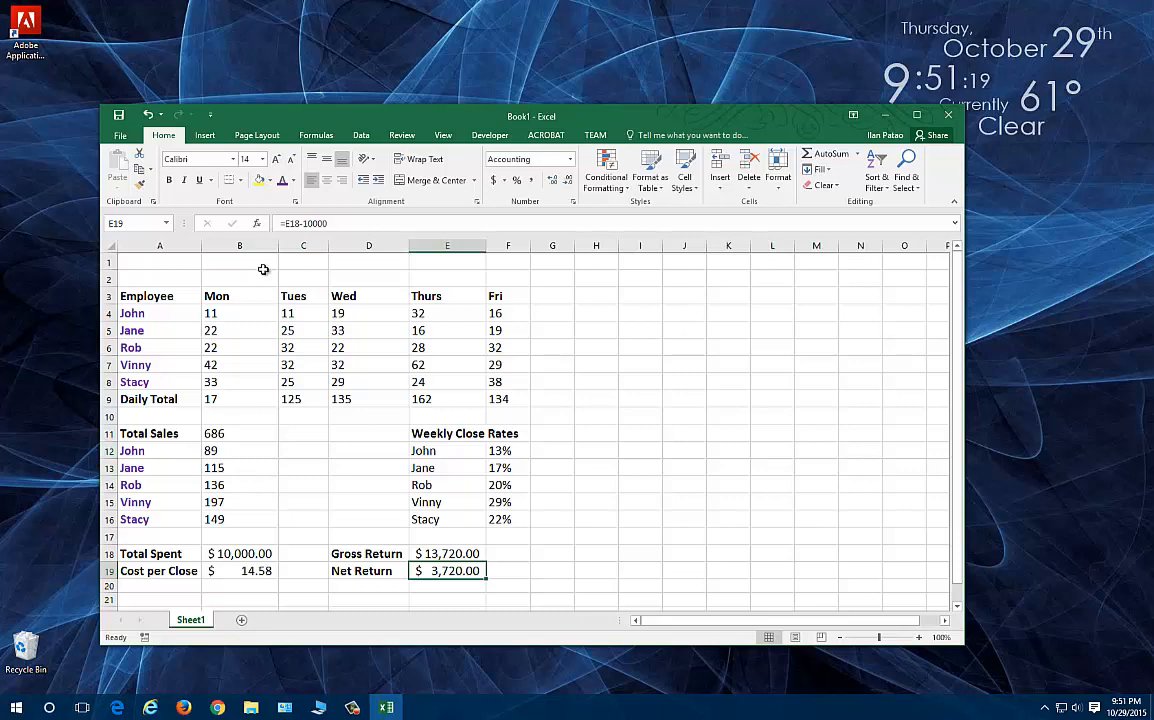
- Set the first employee's Monday sales in B4 to 25
drag(218, 316, 497, 386)
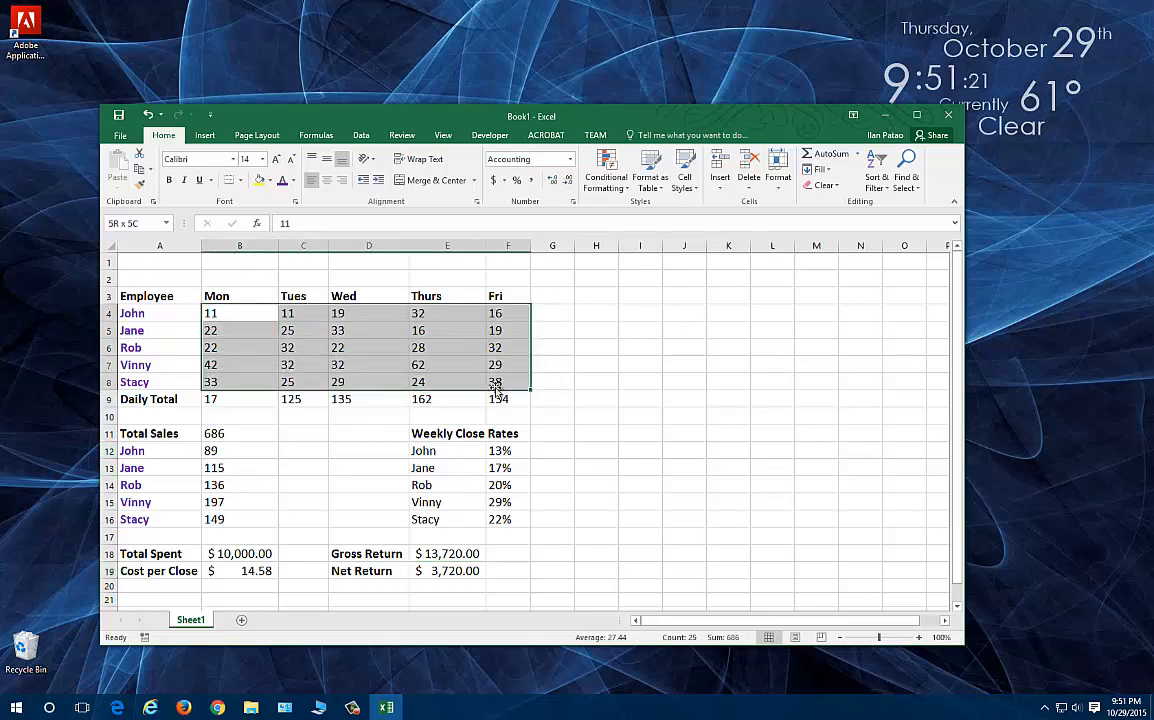
click(228, 313)
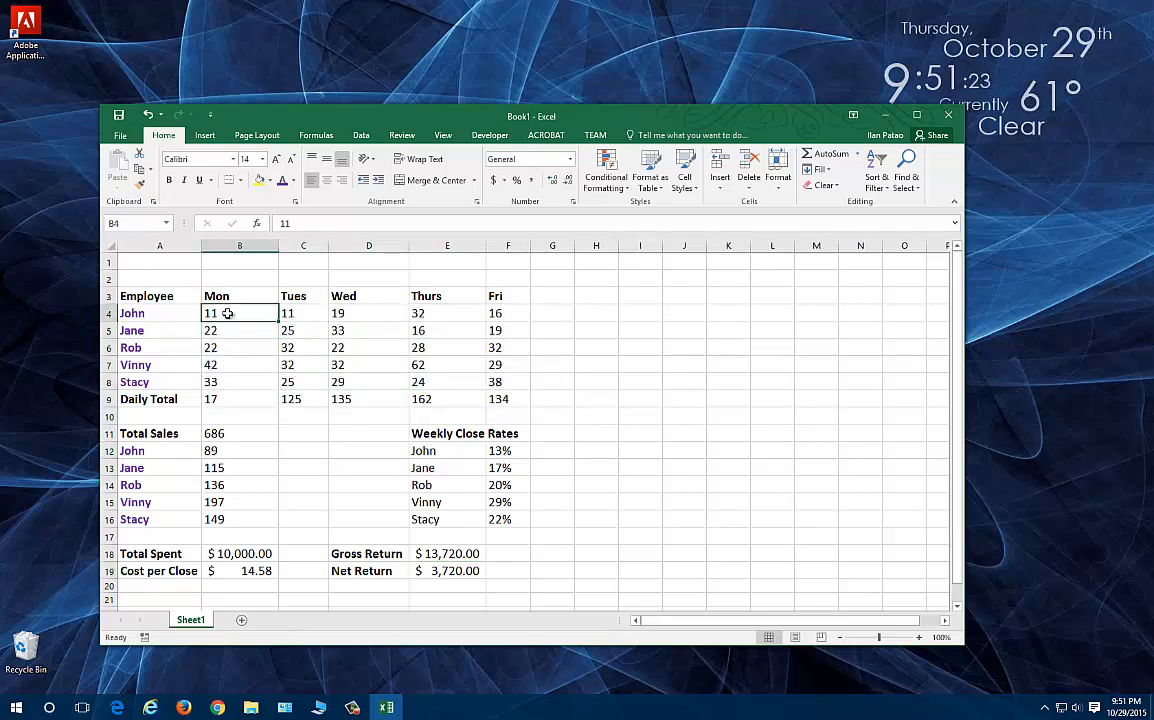
double_click(228, 314)
text(25)
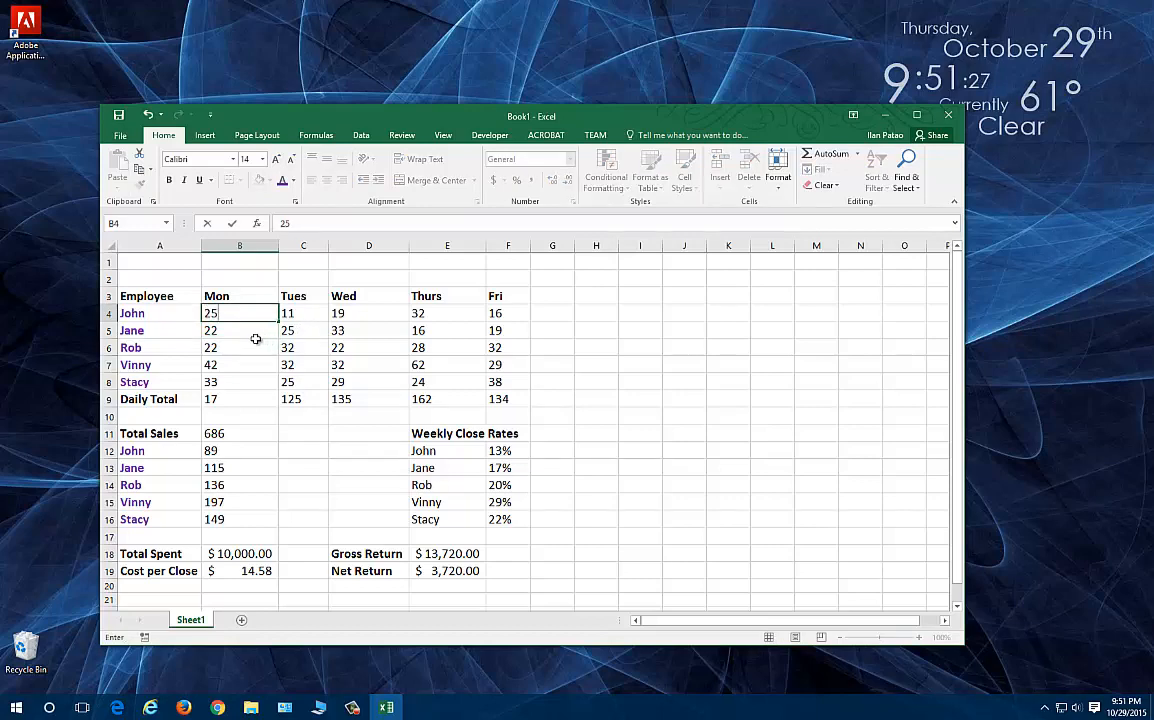
click(254, 341)
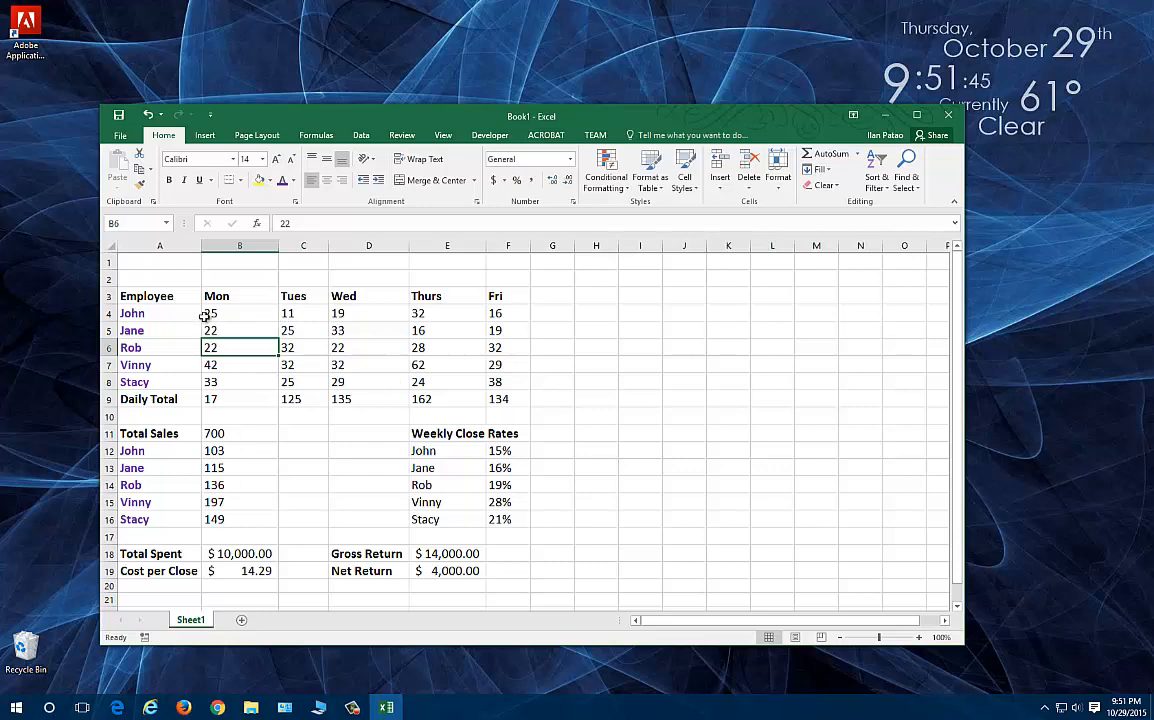
- Replace the fixed Monday daily total in B9 with an AutoSum of the Monday sales above it
drag(137, 313, 497, 306)
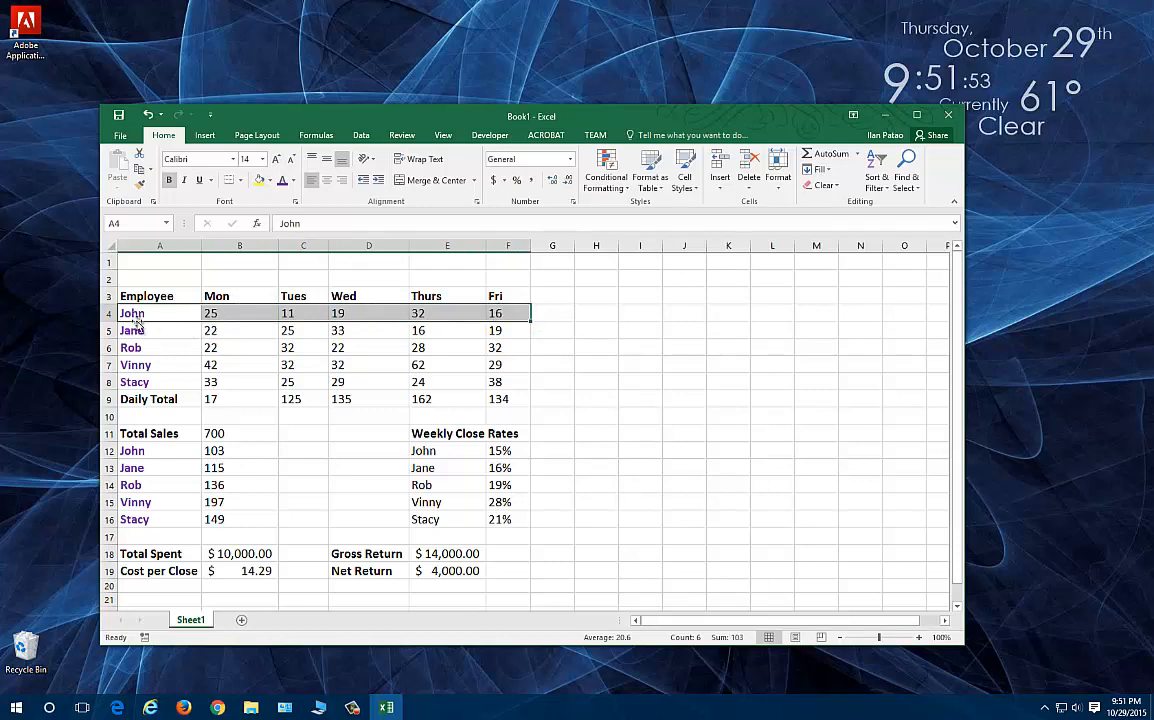
click(223, 398)
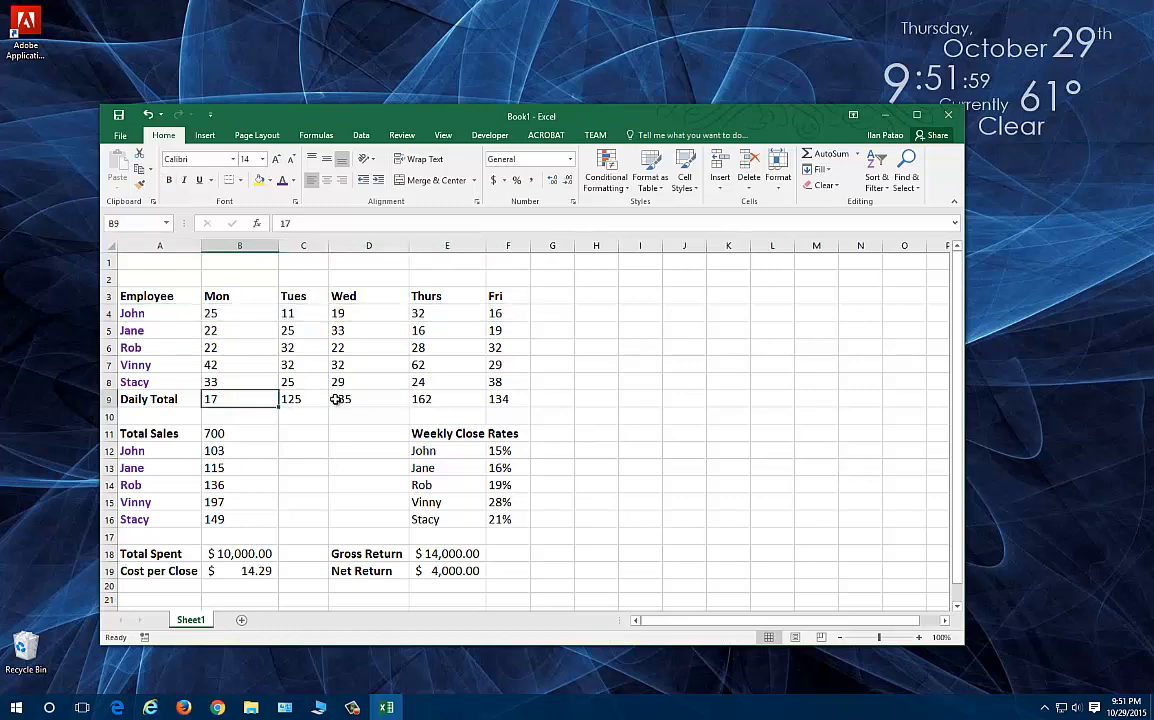
key(BackSpace)
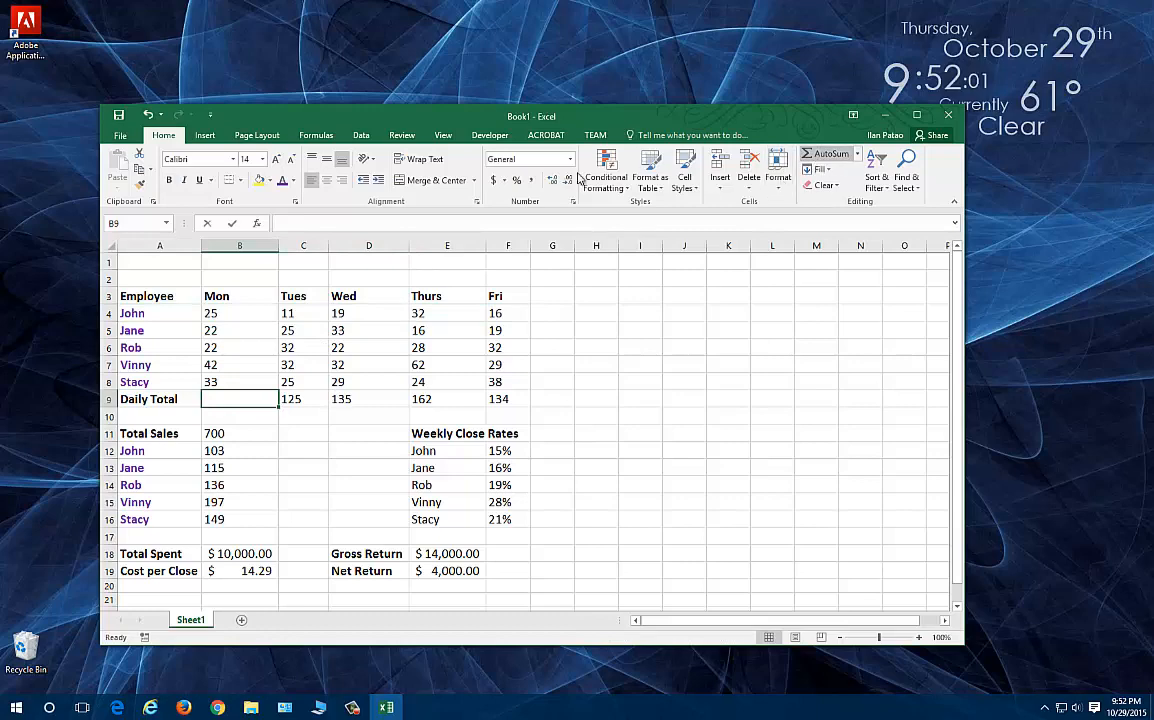
click(830, 153)
key(Return)
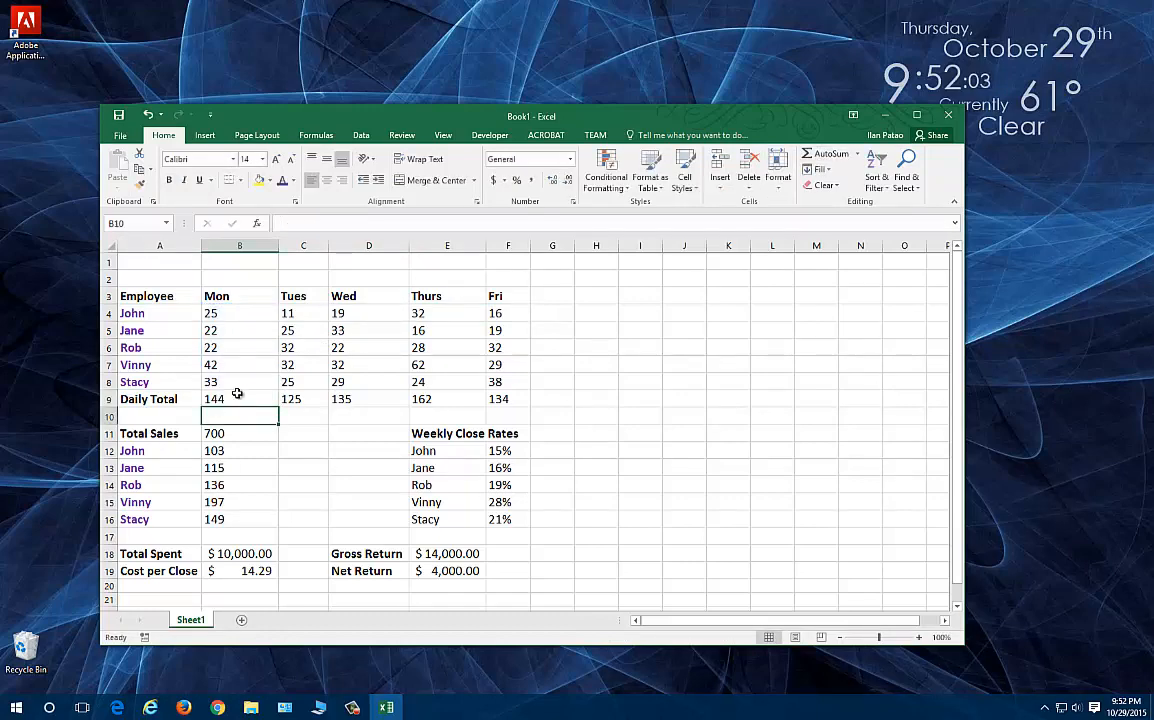
- Inspect the Monday to Wednesday daily total formulas, the overall total sales formula and each employee's total sales formula
click(233, 398)
click(291, 399)
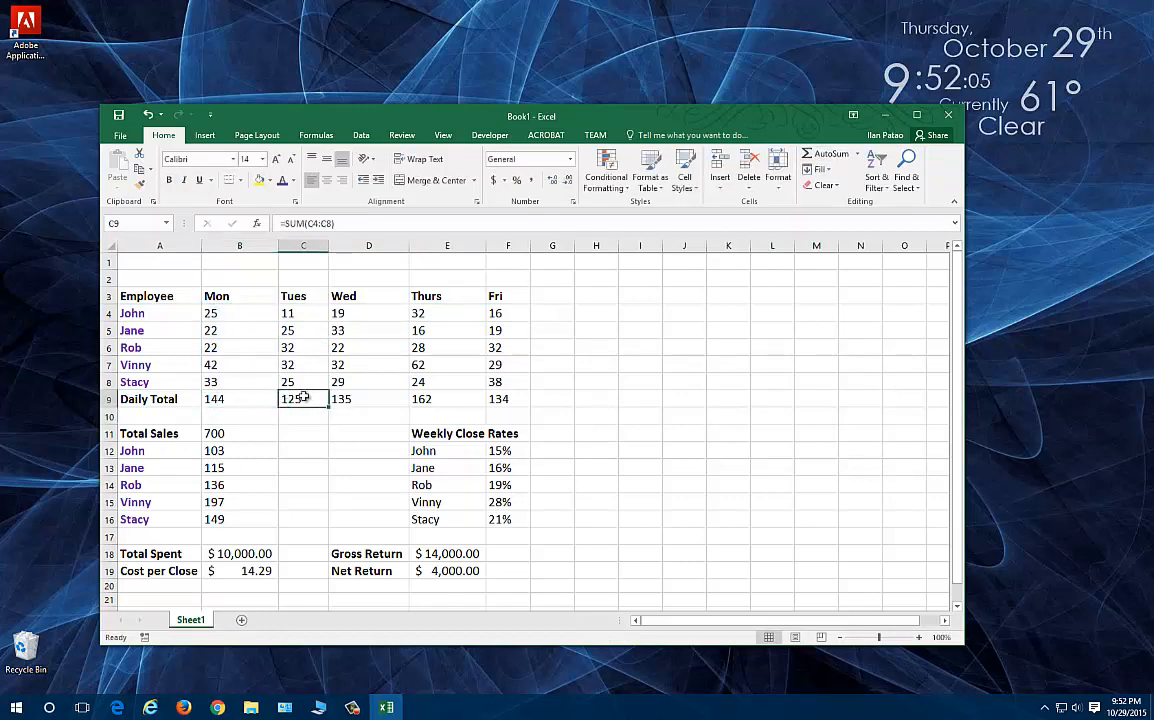
click(363, 401)
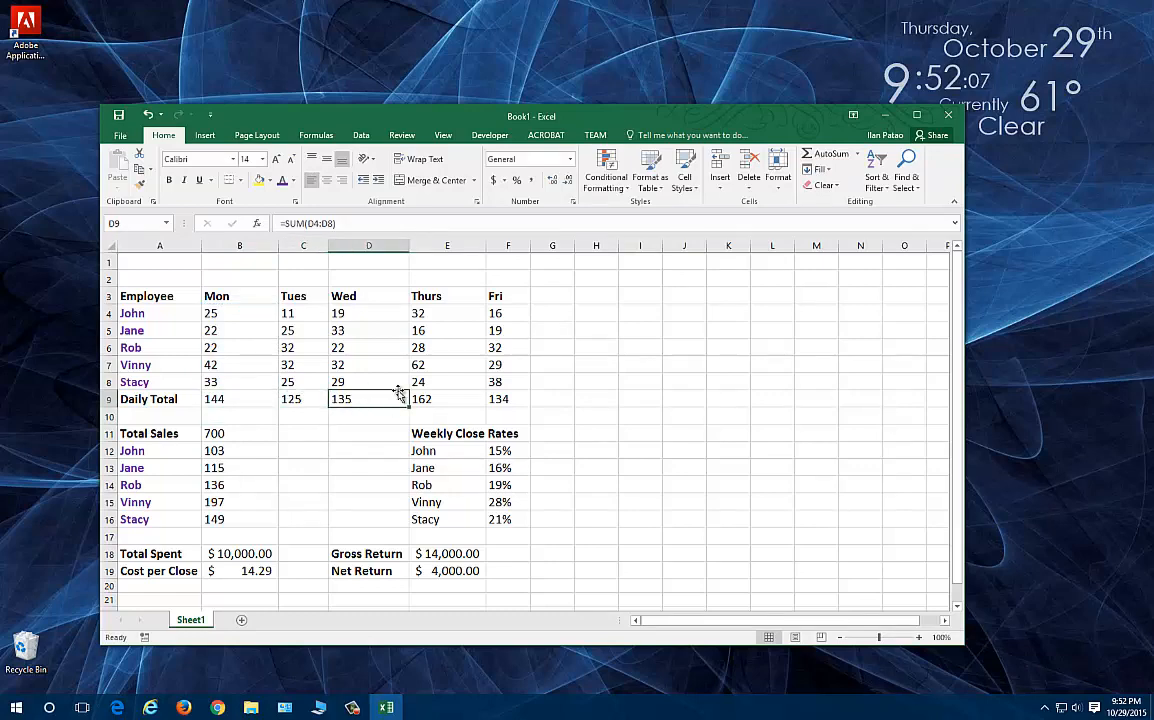
click(235, 433)
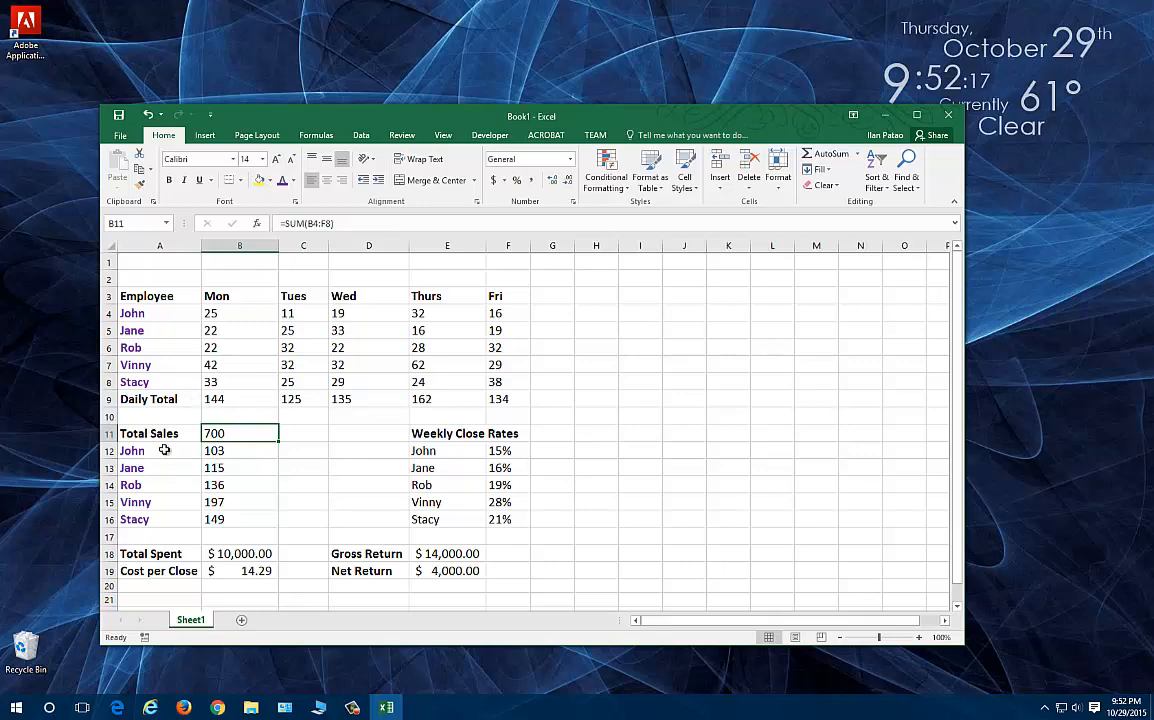
click(222, 451)
click(217, 468)
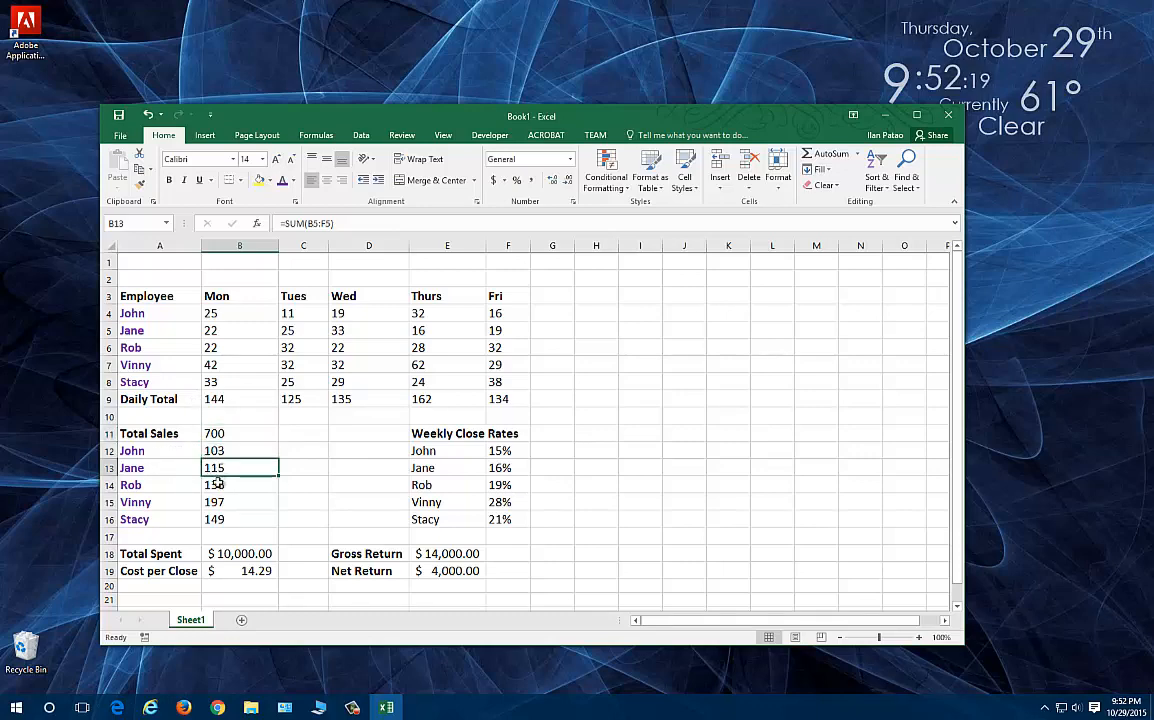
click(218, 485)
click(220, 502)
click(225, 520)
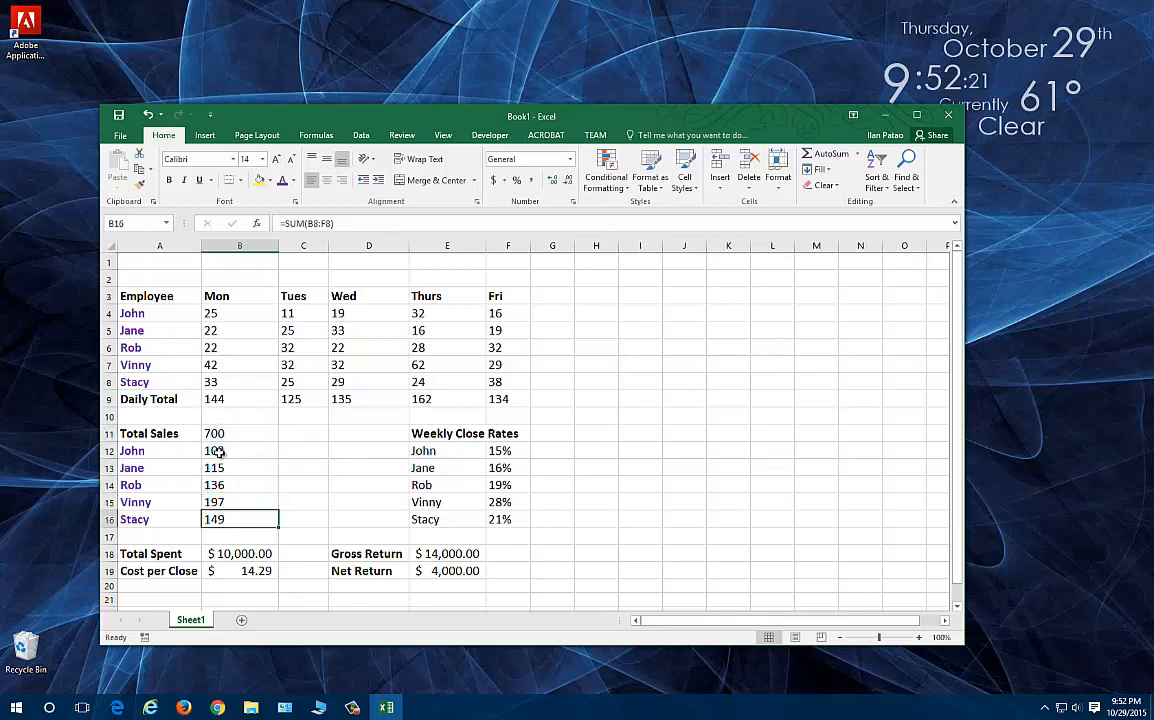
drag(219, 451, 222, 519)
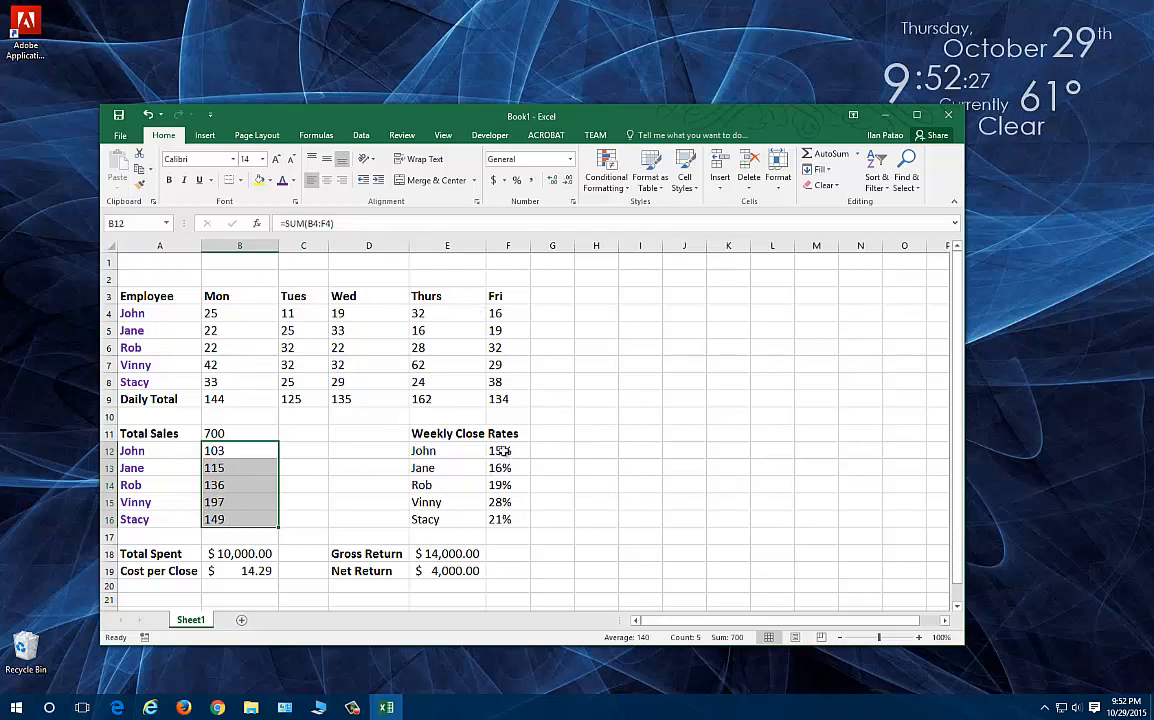
- Compare the weekly close rate formulas of the first and fourth employees with their total sales cells
drag(498, 451, 452, 519)
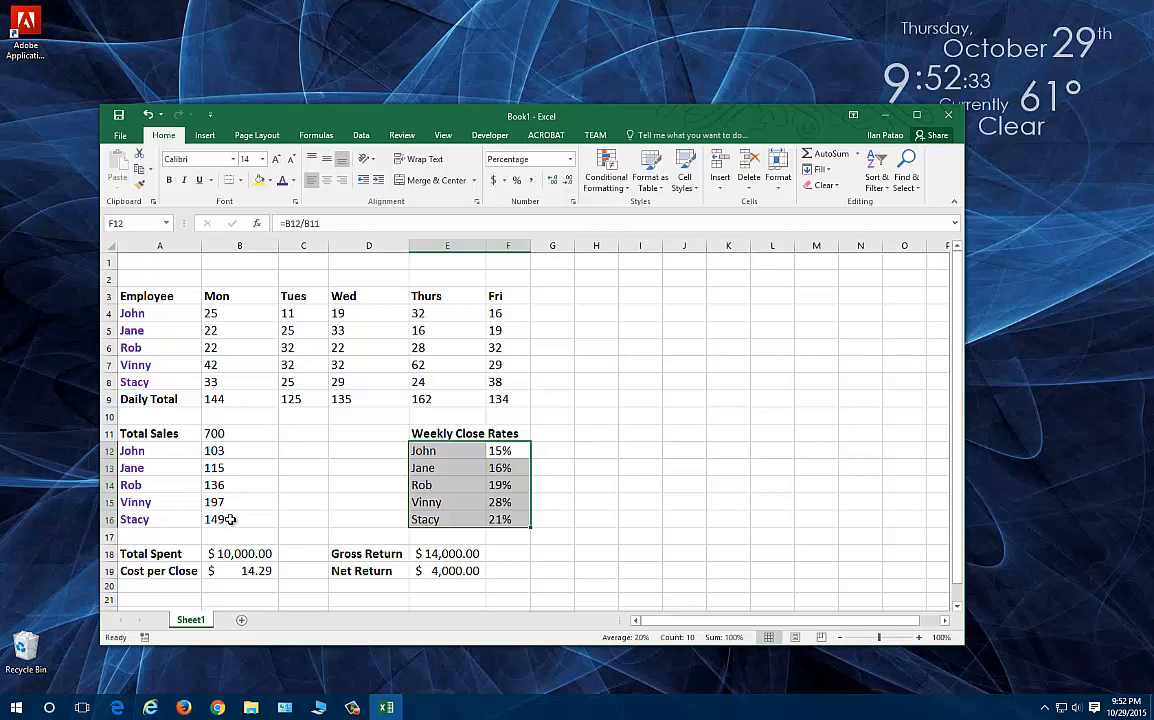
click(224, 451)
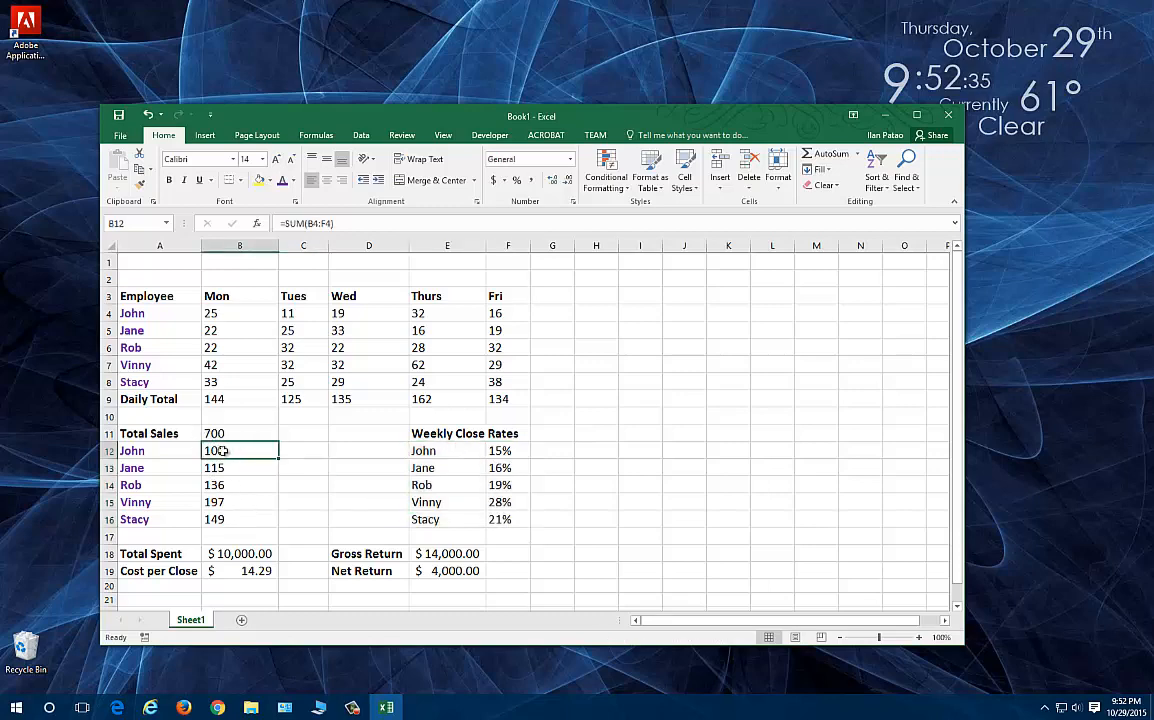
click(503, 451)
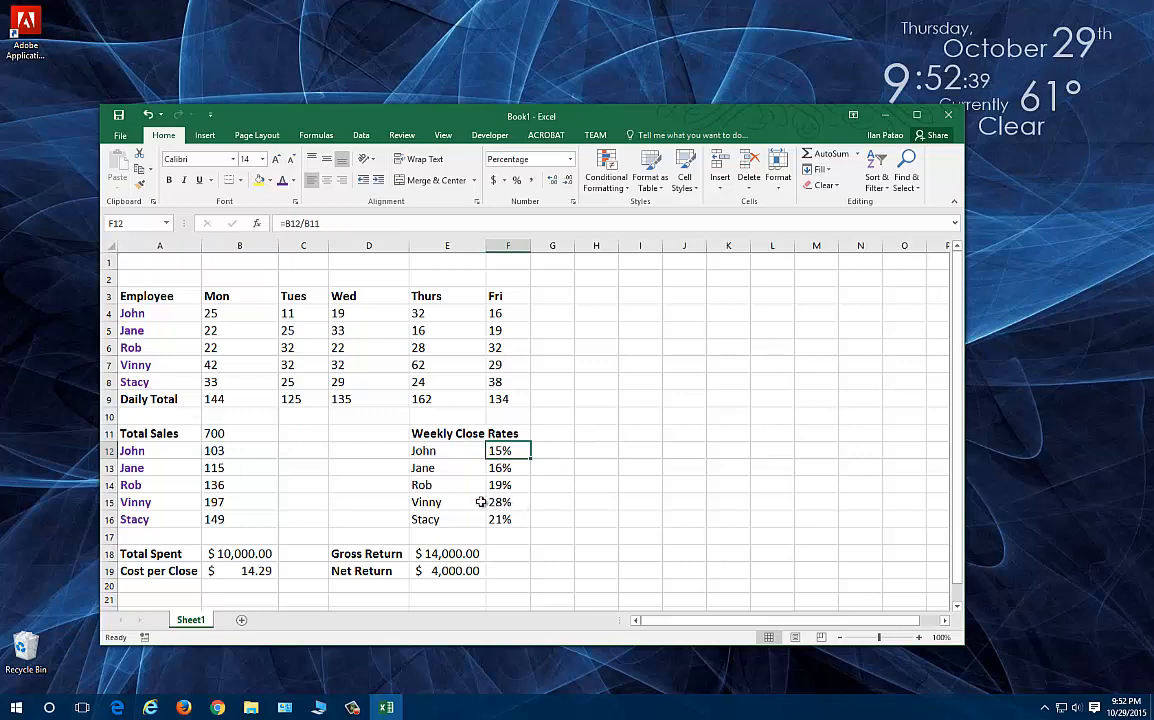
drag(440, 502, 505, 503)
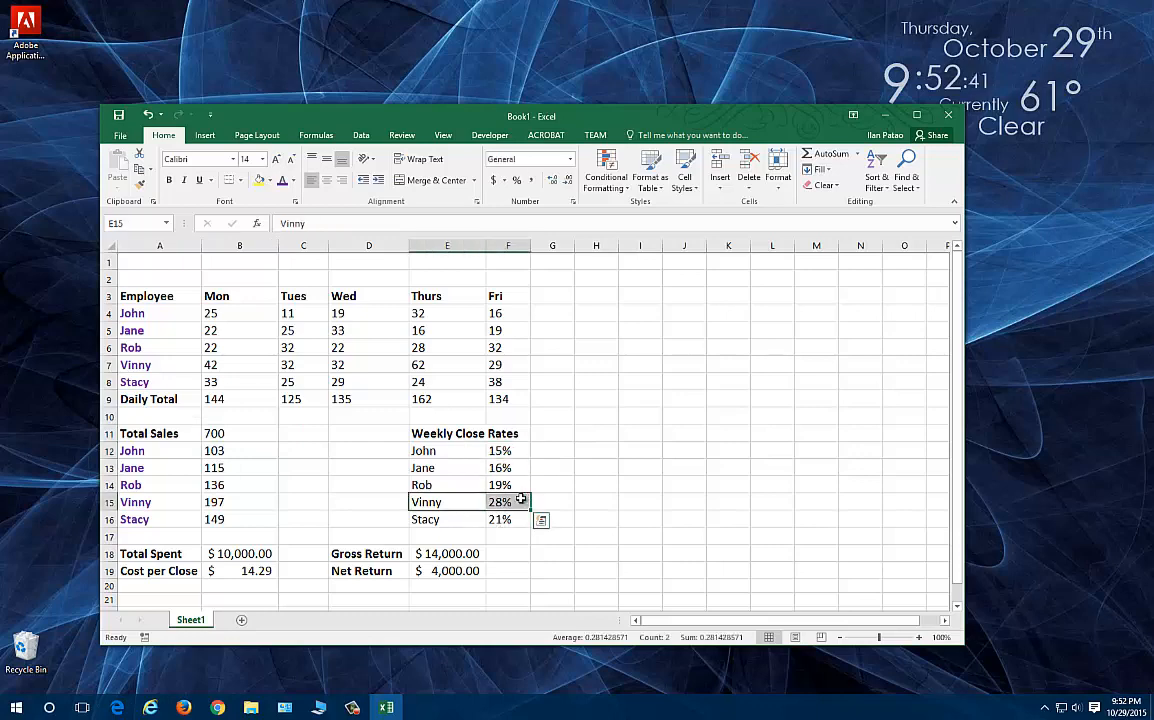
click(220, 501)
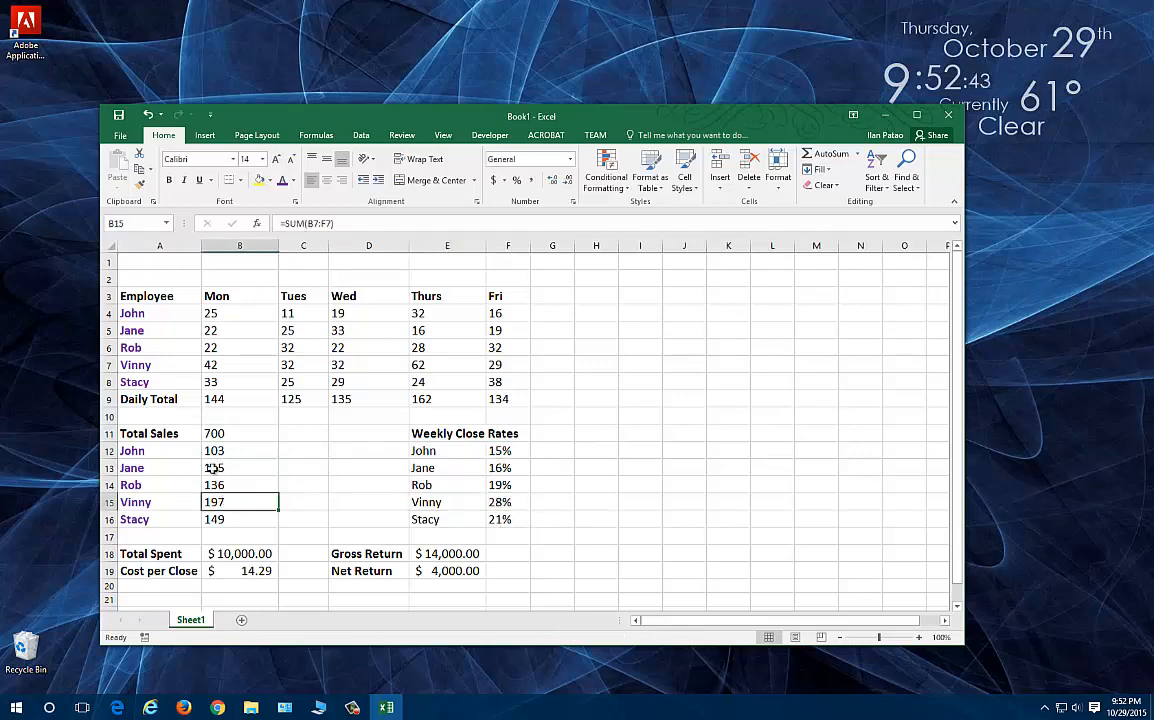
click(499, 502)
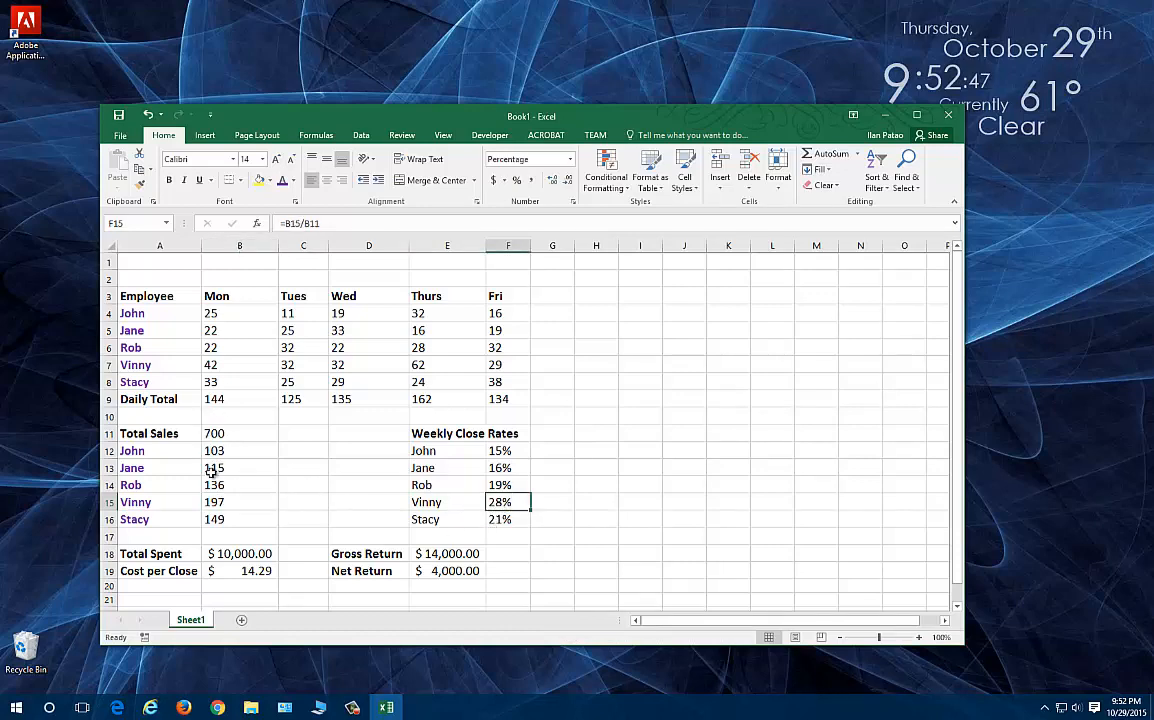
- Examine the total spent, the cost per close formula with the cells it references, and the gross return formula
drag(178, 548, 240, 563)
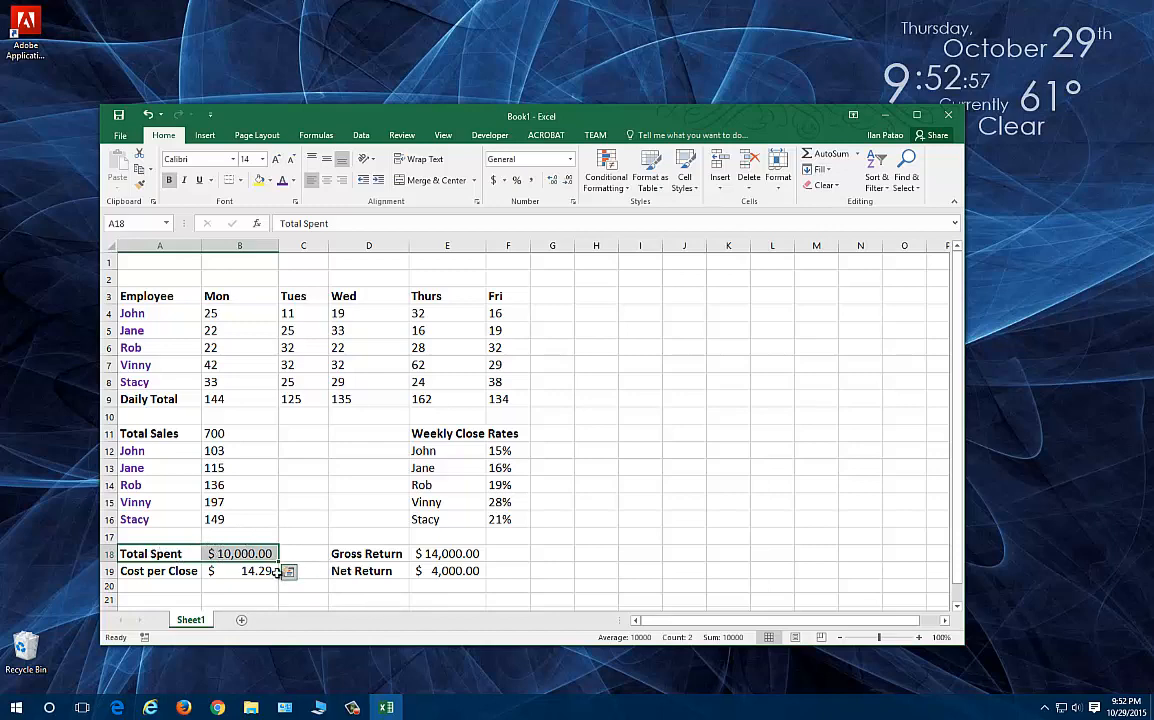
click(224, 572)
drag(195, 577, 232, 577)
double_click(265, 570)
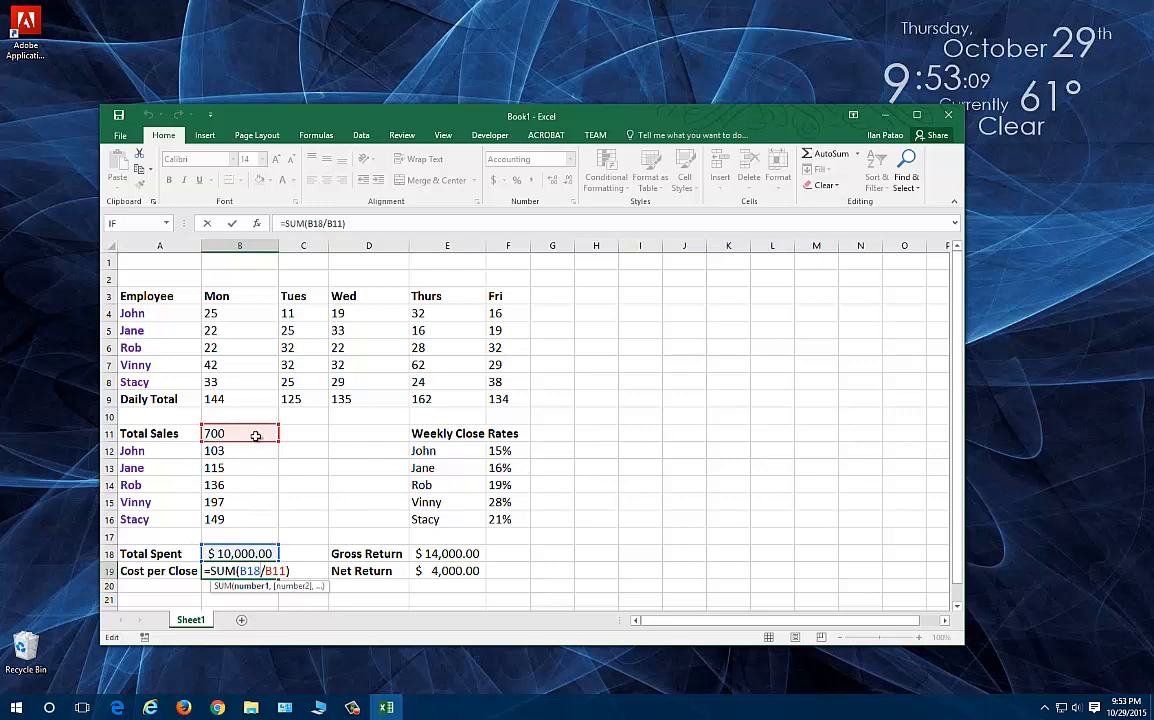
key(Return)
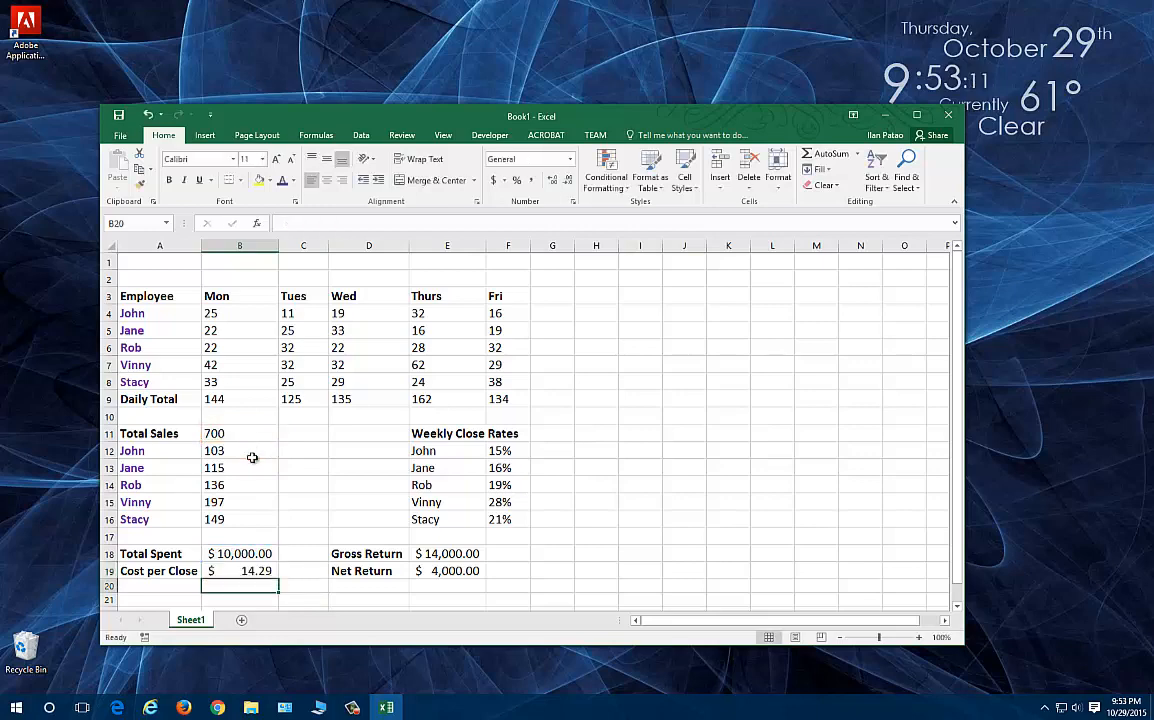
click(254, 571)
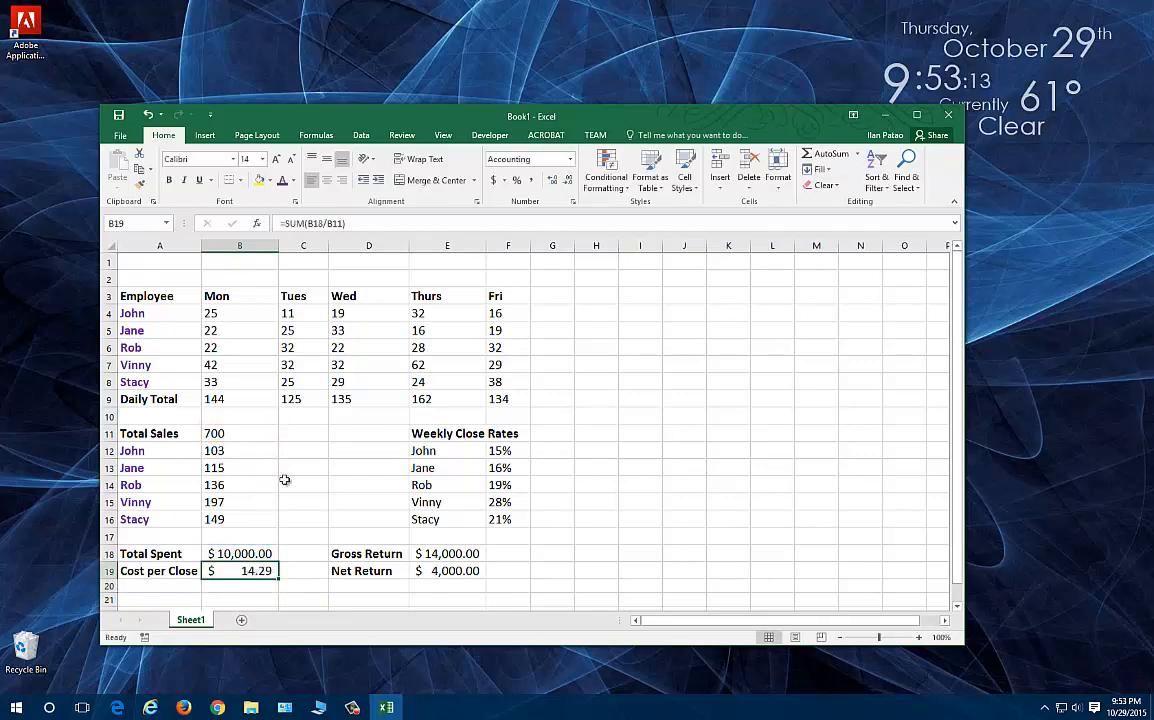
click(228, 435)
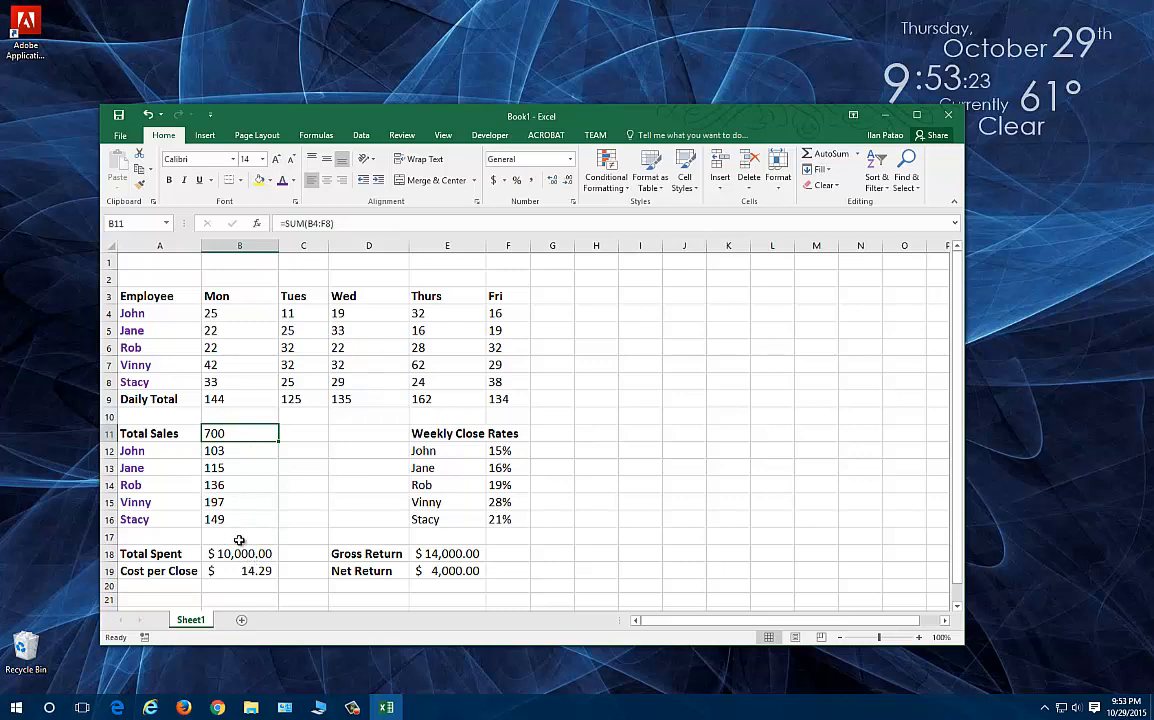
click(240, 485)
click(245, 570)
click(427, 553)
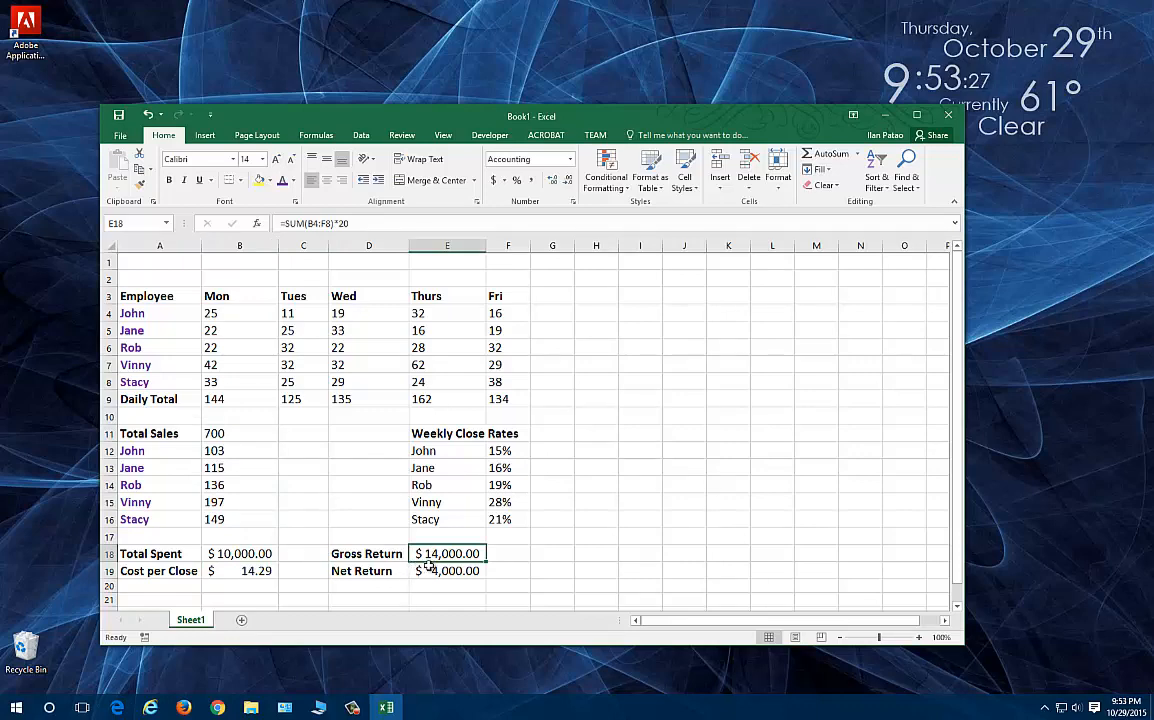
- Examine the gross return formula in E18, the net return formula in E19 and the total spent in B18
double_click(427, 555)
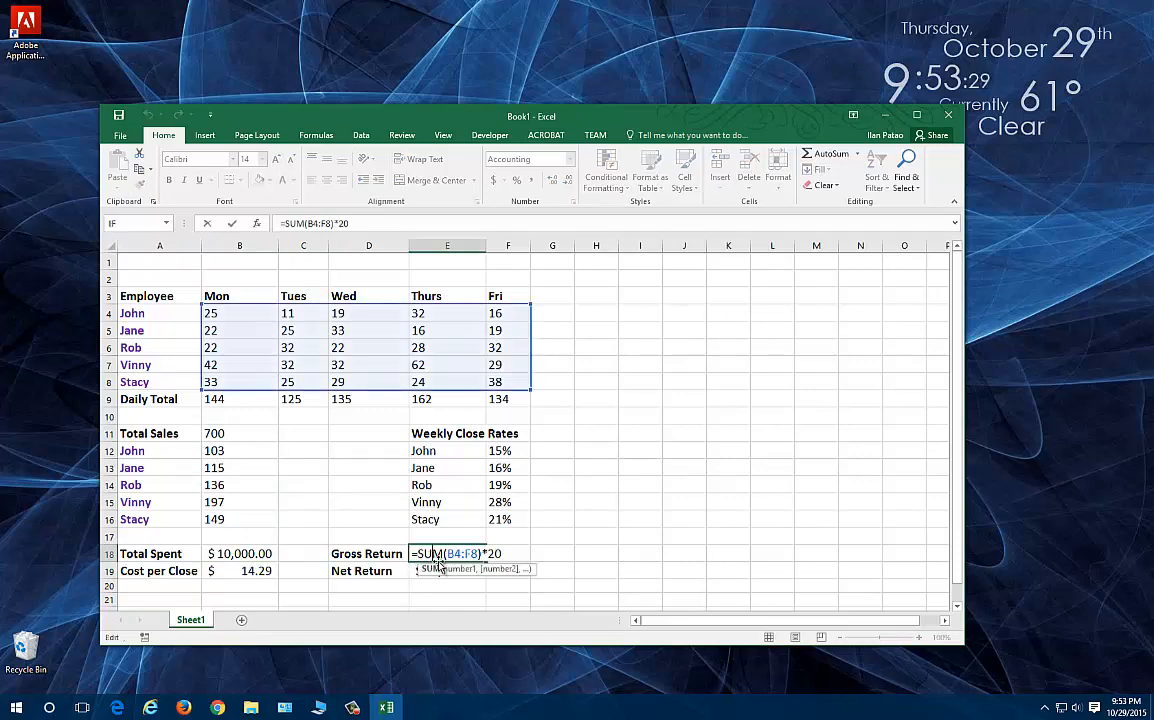
key(Return)
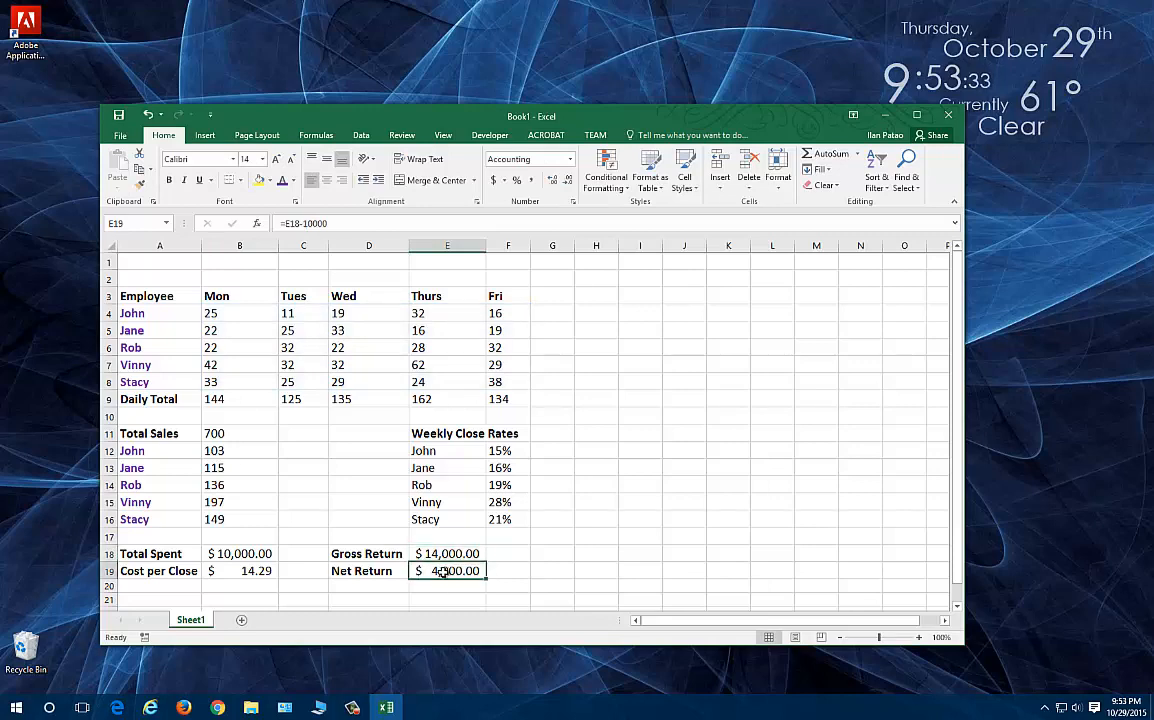
double_click(444, 570)
key(Return)
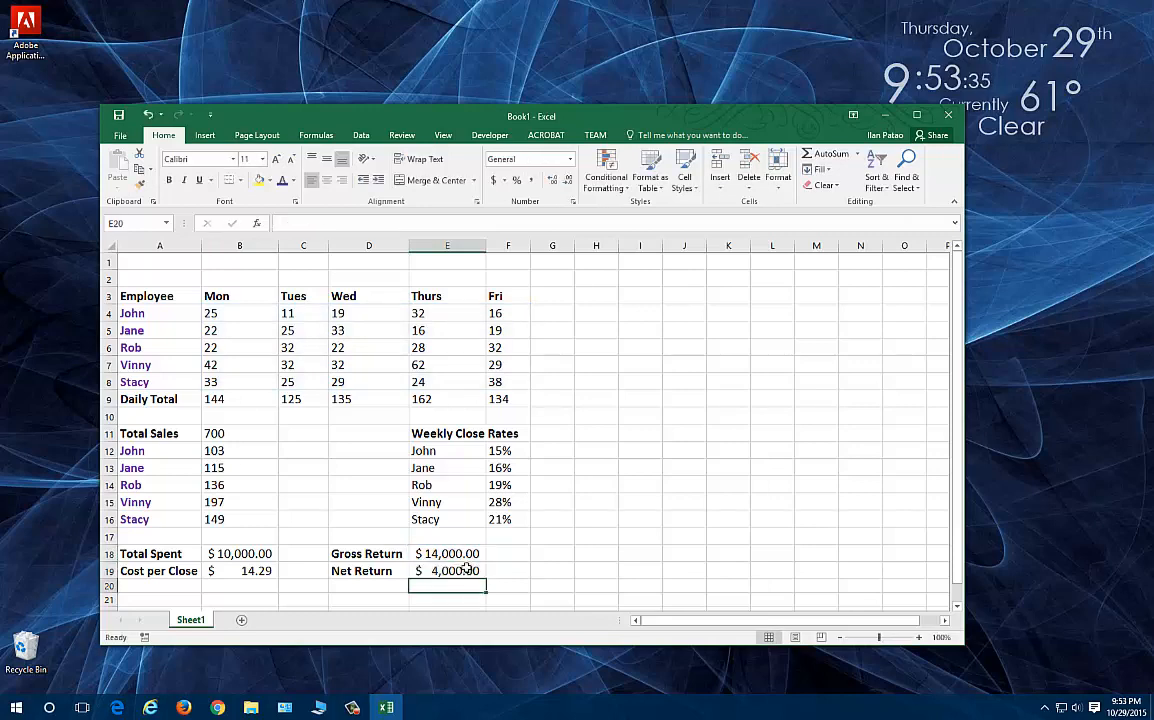
click(437, 571)
click(262, 553)
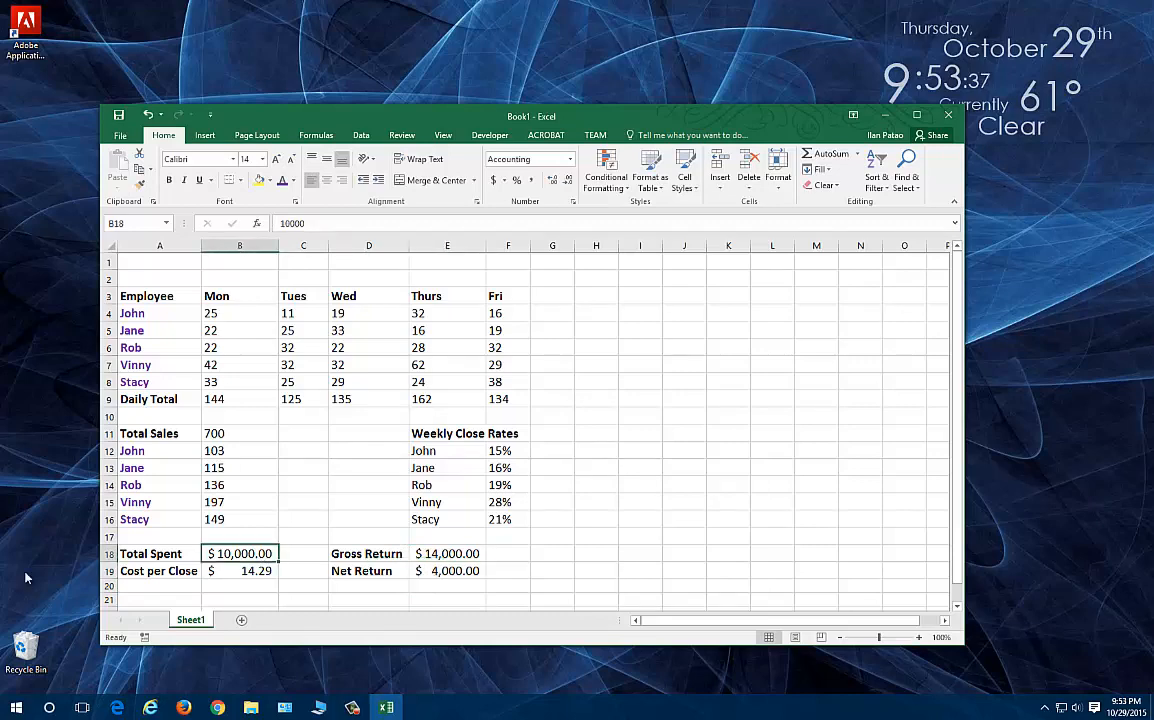
drag(128, 553, 250, 556)
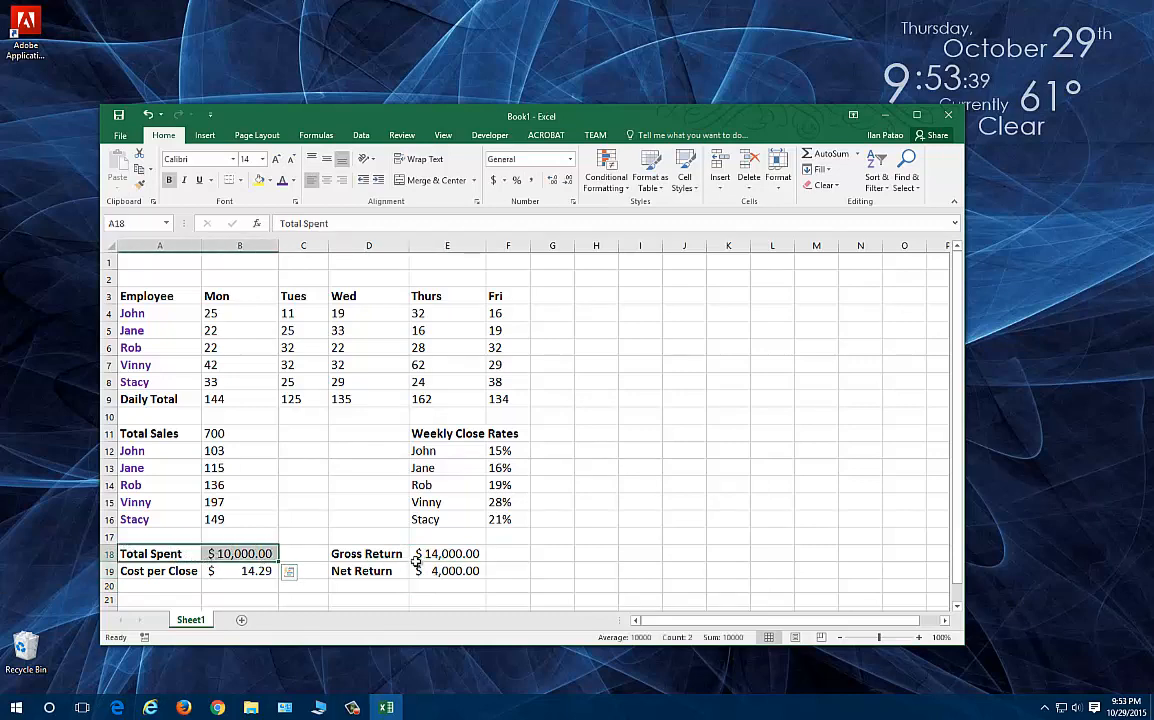
click(451, 570)
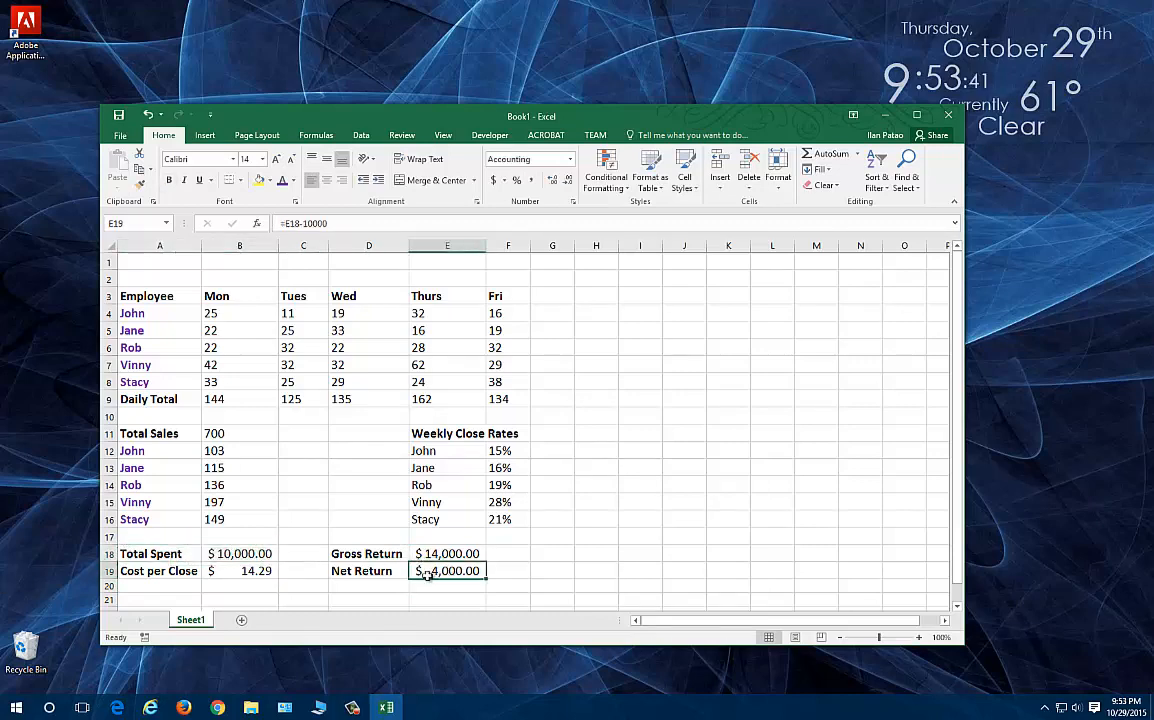
click(363, 435)
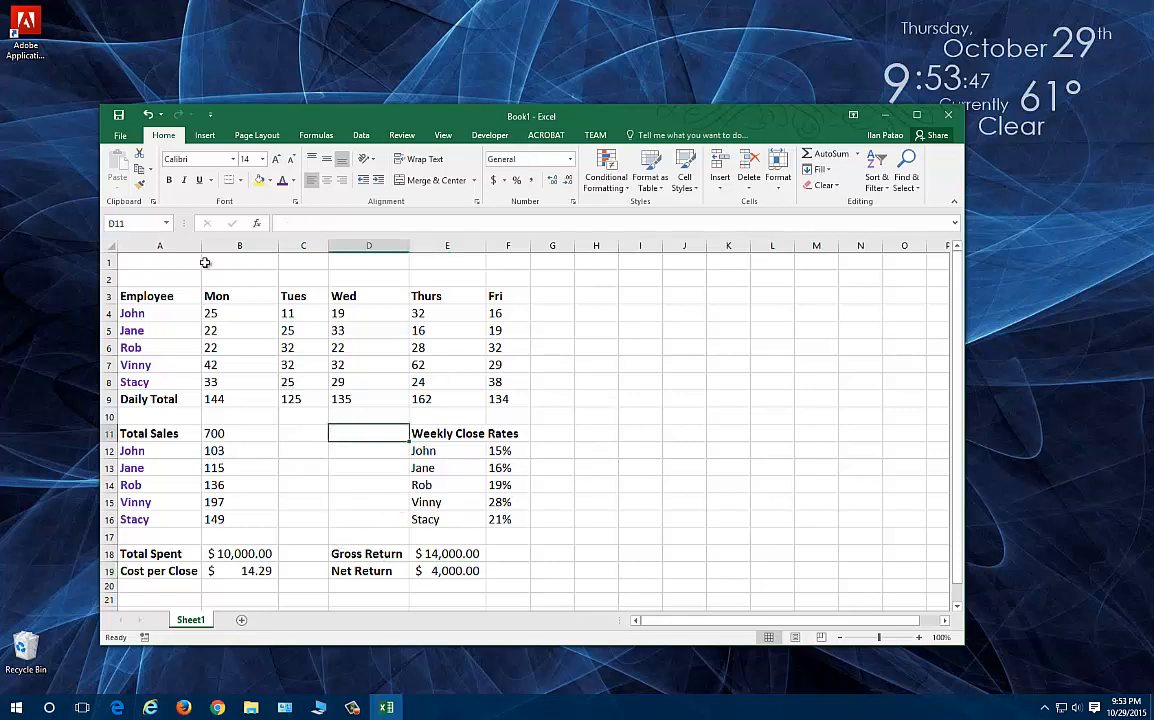
- Clear all daily sales figures in B4:F8 and enter 1 as the Monday sales of each of the five employees
drag(232, 313, 501, 375)
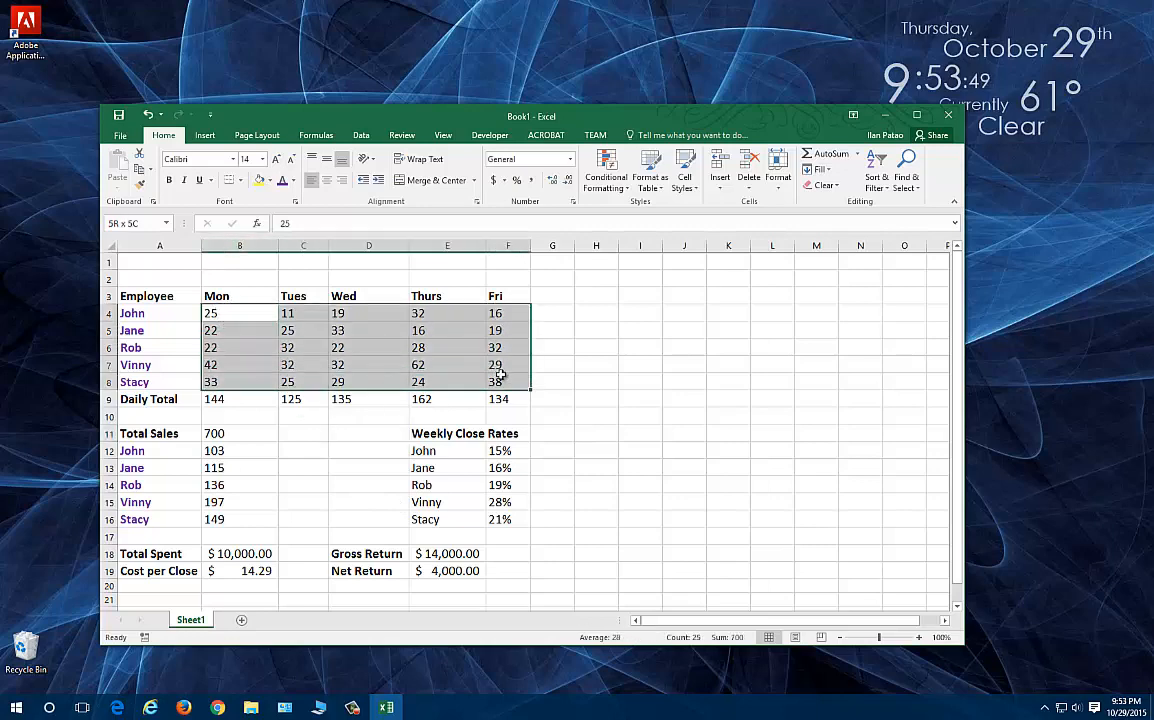
key(Delete)
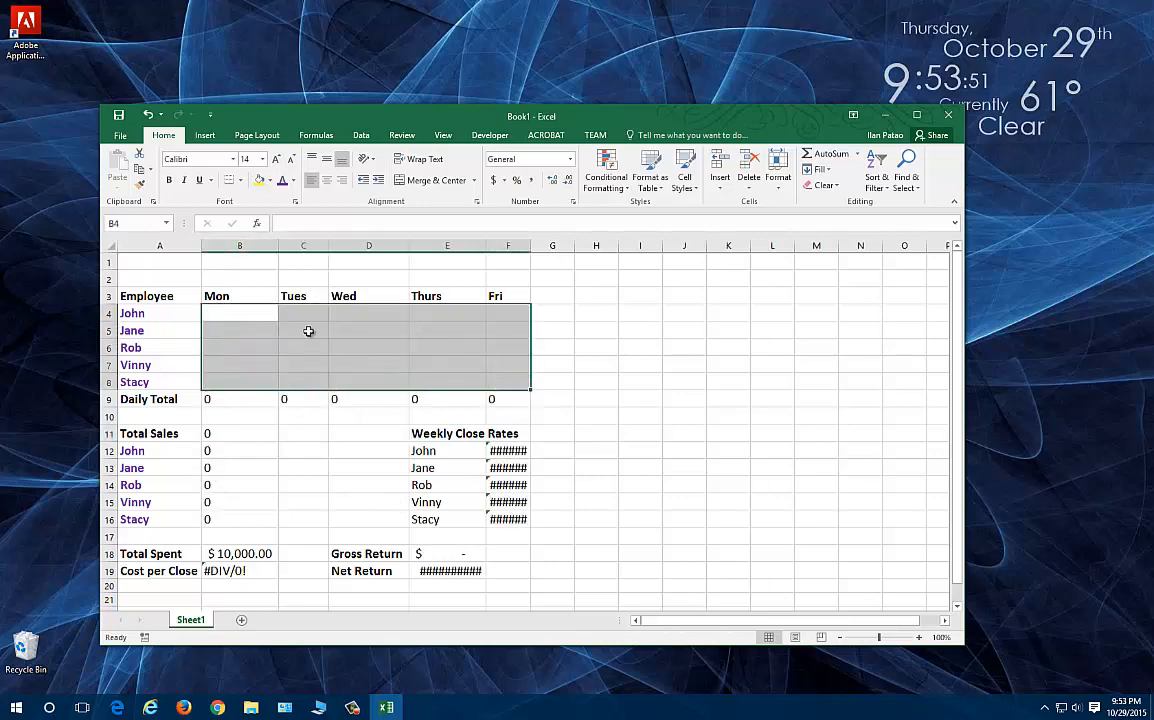
click(240, 313)
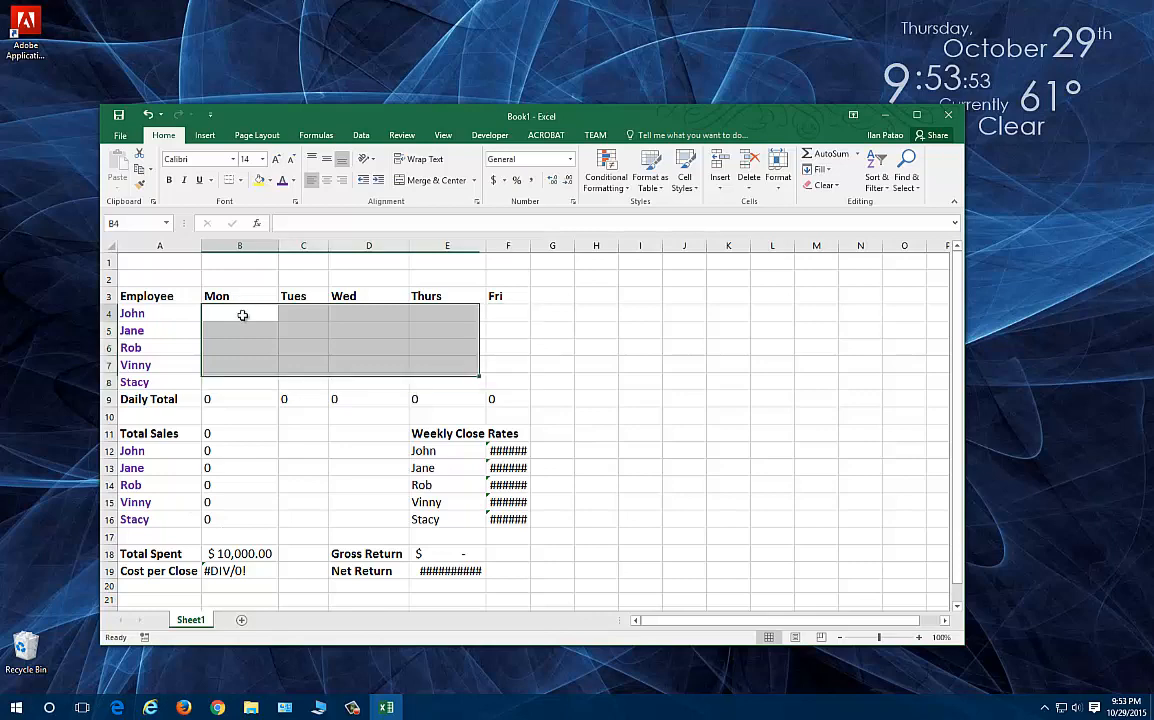
text(1)
key(Return)
text(1)
key(Return)
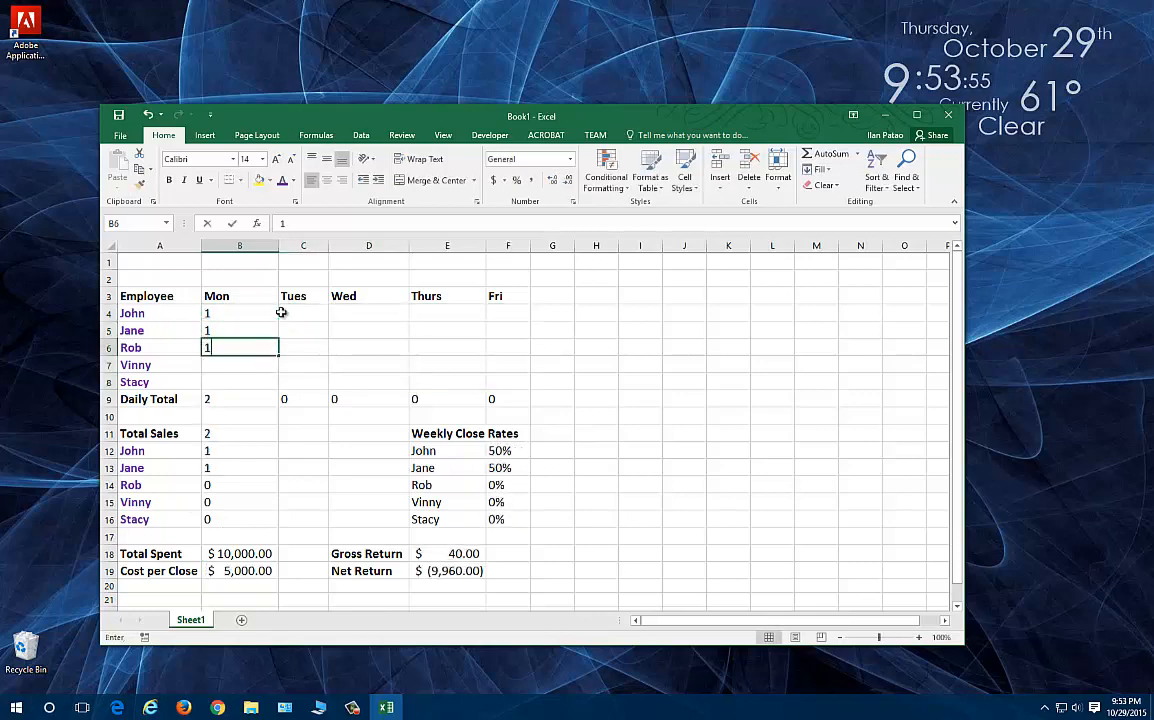
text(1 1 1)
- Enter 1 as the Tuesday sales of each employee in C4:C8
click(281, 313)
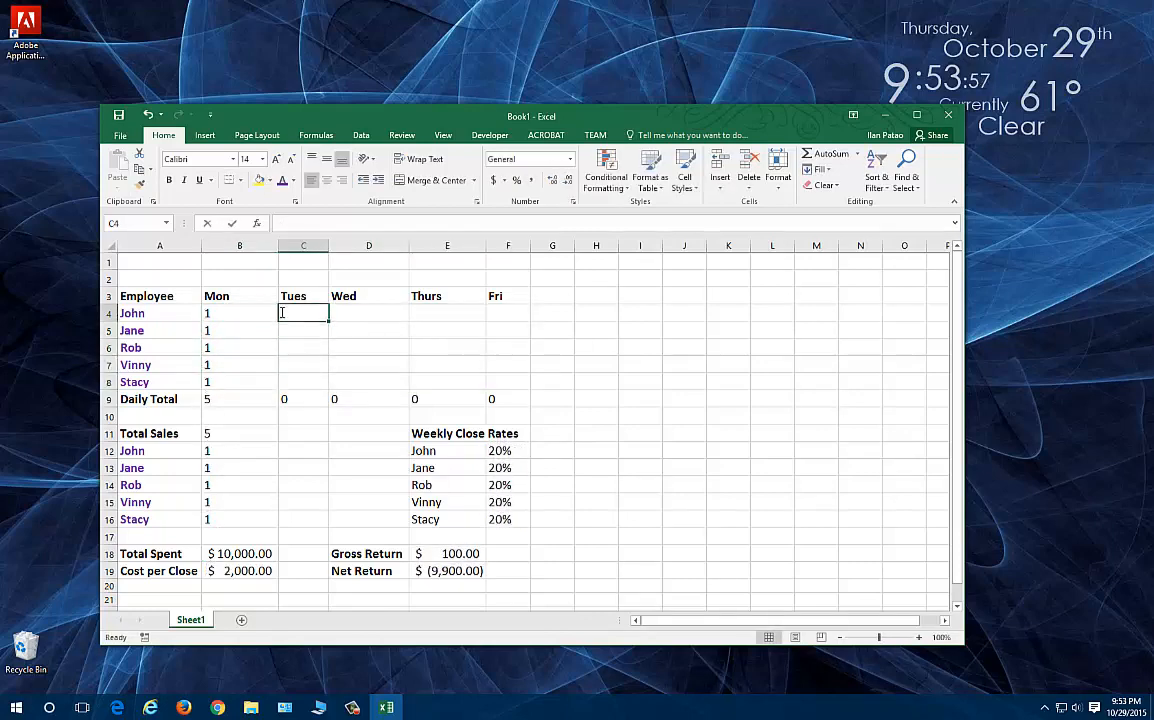
text(1)
key(Return)
text(1)
key(Return)
text(1)
key(Return)
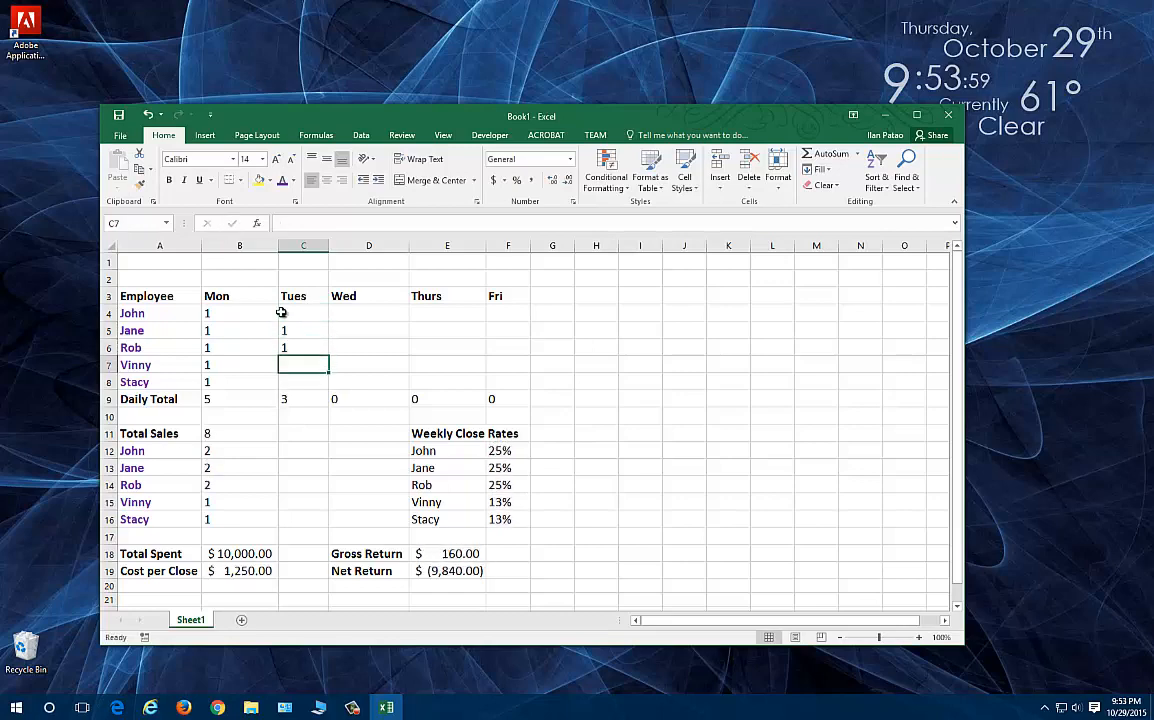
key(Return)
text(1)
key(Up)
key(Up)
key(Right)
key(Up)
key(Left)
key(Down)
key(Down)
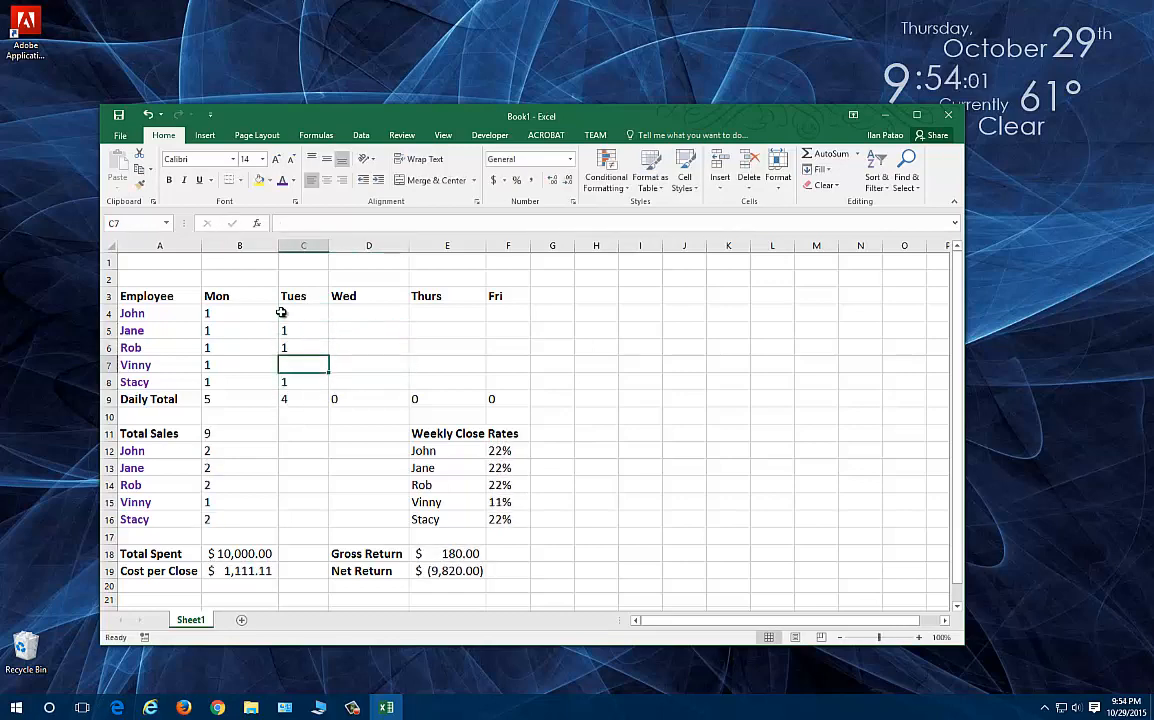
text(1)
- Enter 2 as the Wednesday sales of each employee in D4:D8
key(Right)
key(Up)
key(Up)
key(Up)
key(Up)
key(Down)
text(2 2 2 2 2)
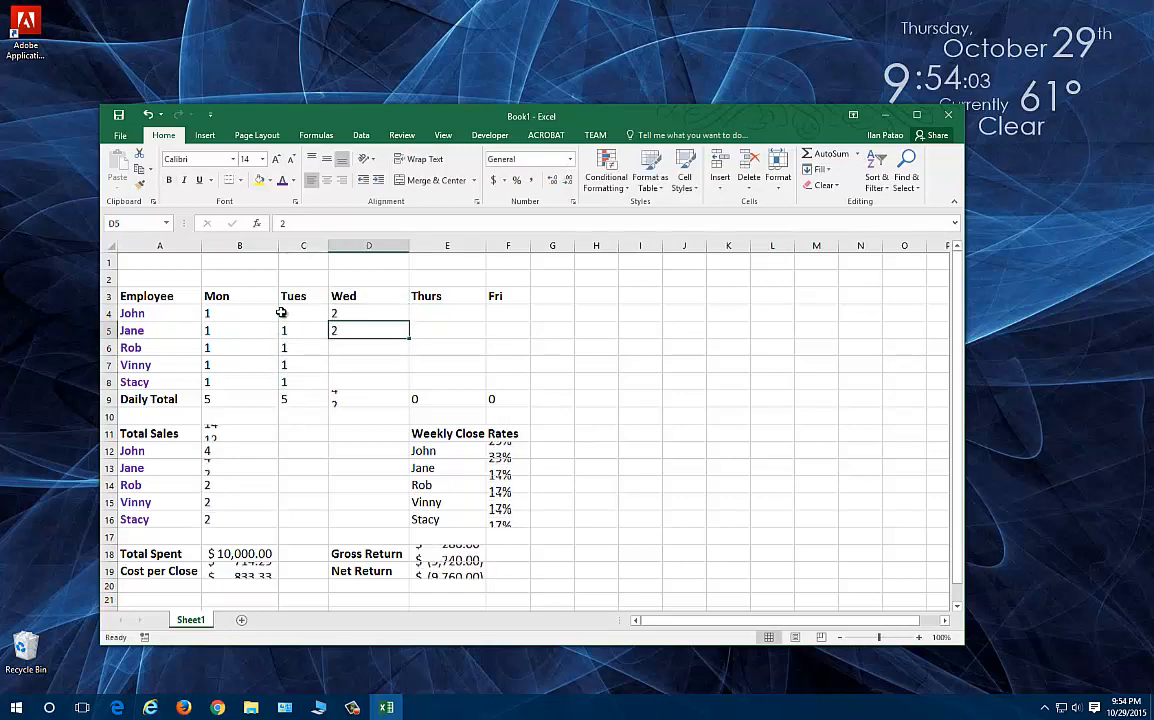
- Enter 3 as the Thursday sales of each employee in E4:E8
key(Right)
key(Up)
key(Up)
key(Up)
key(Up)
key(Up)
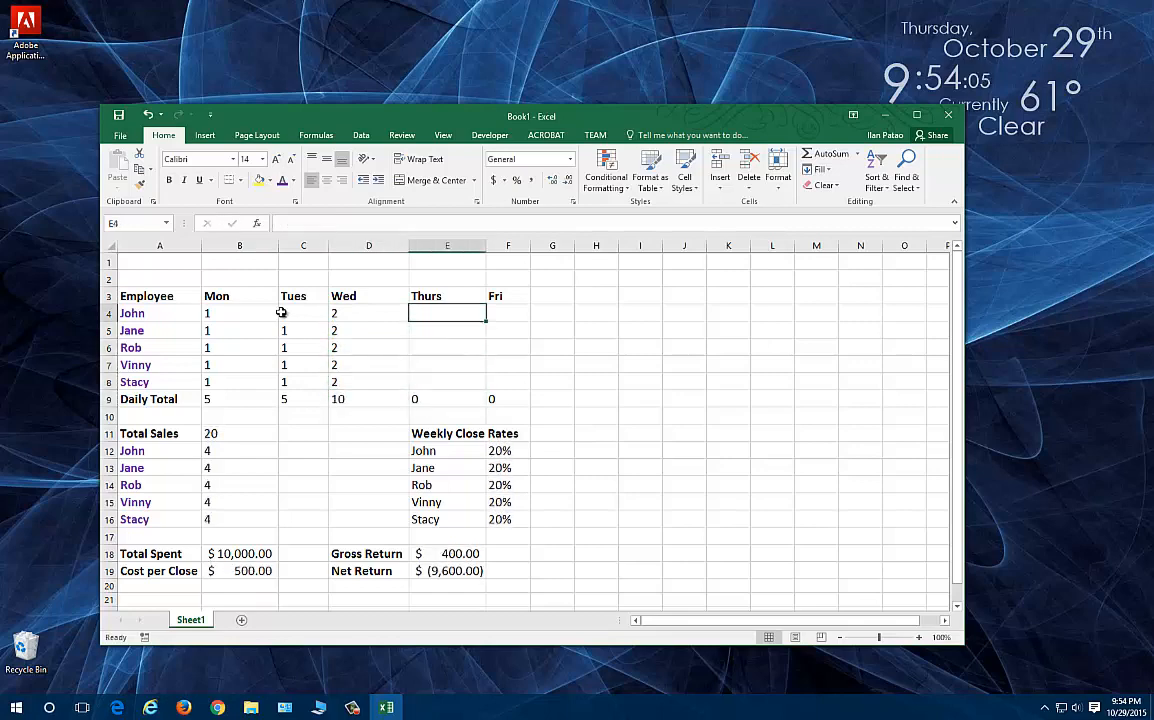
text(3)
key(Return)
text(3 3 3 3)
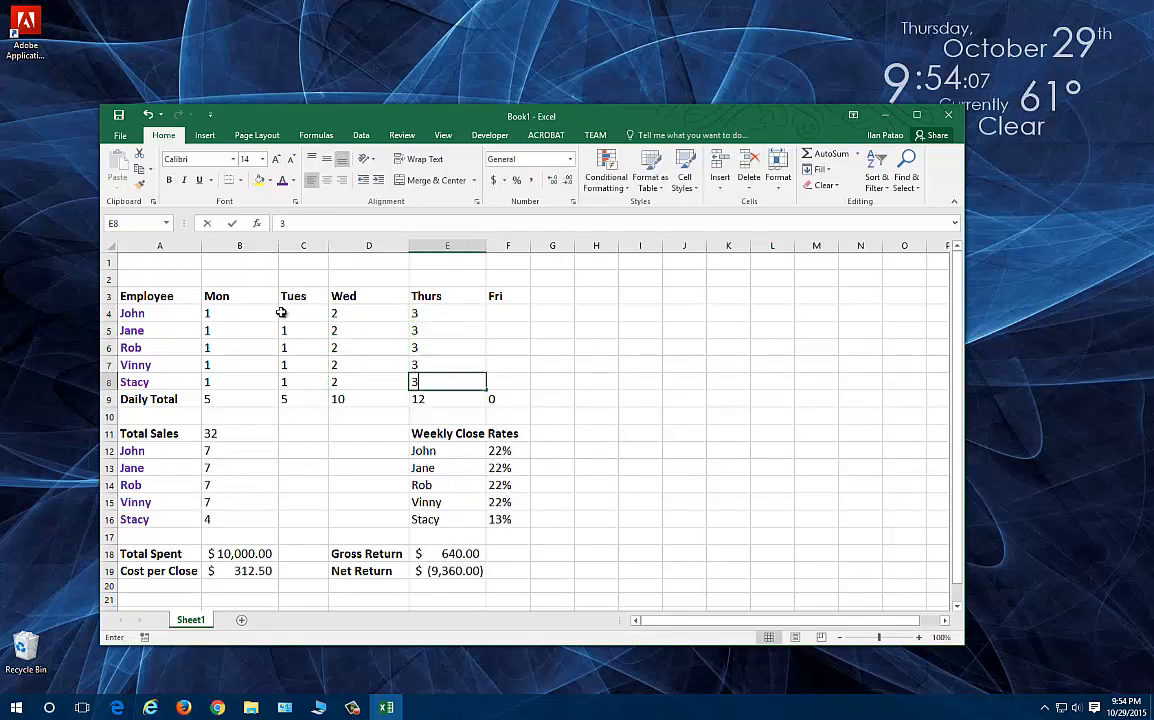
- Enter 4 as the Friday sales of each employee in F4:F8
key(Right)
key(Up)
key(Up)
key(Up)
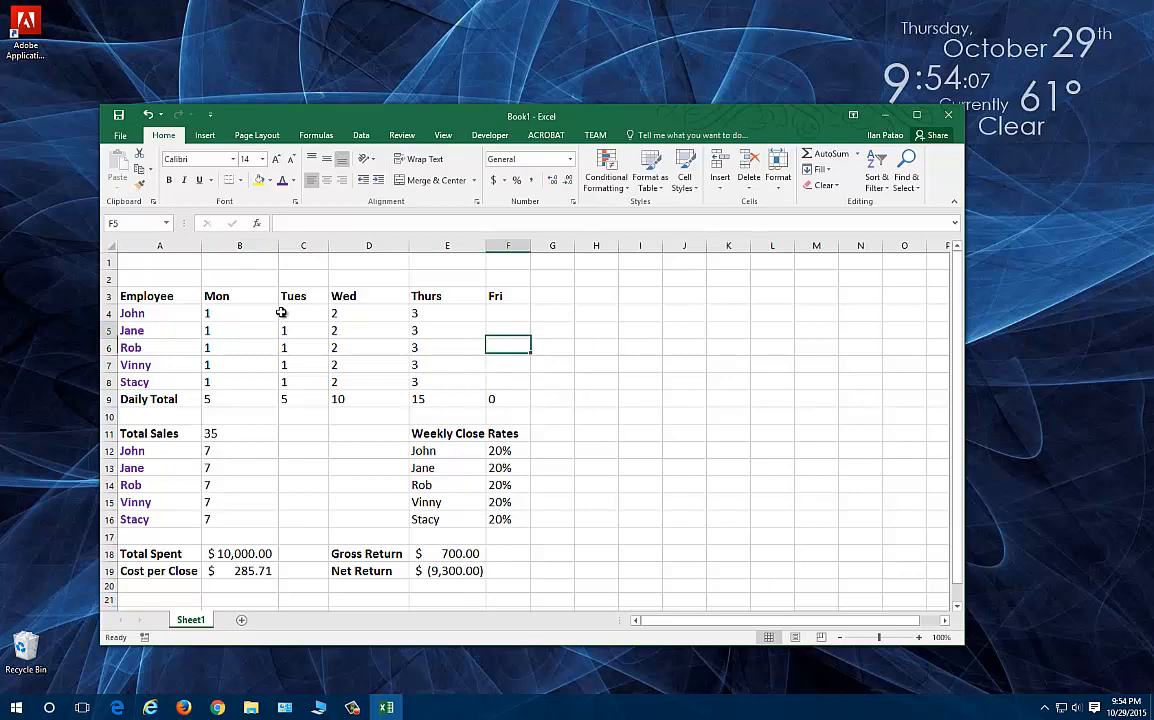
key(Up)
key(Up)
text(4 4 4 4 4)
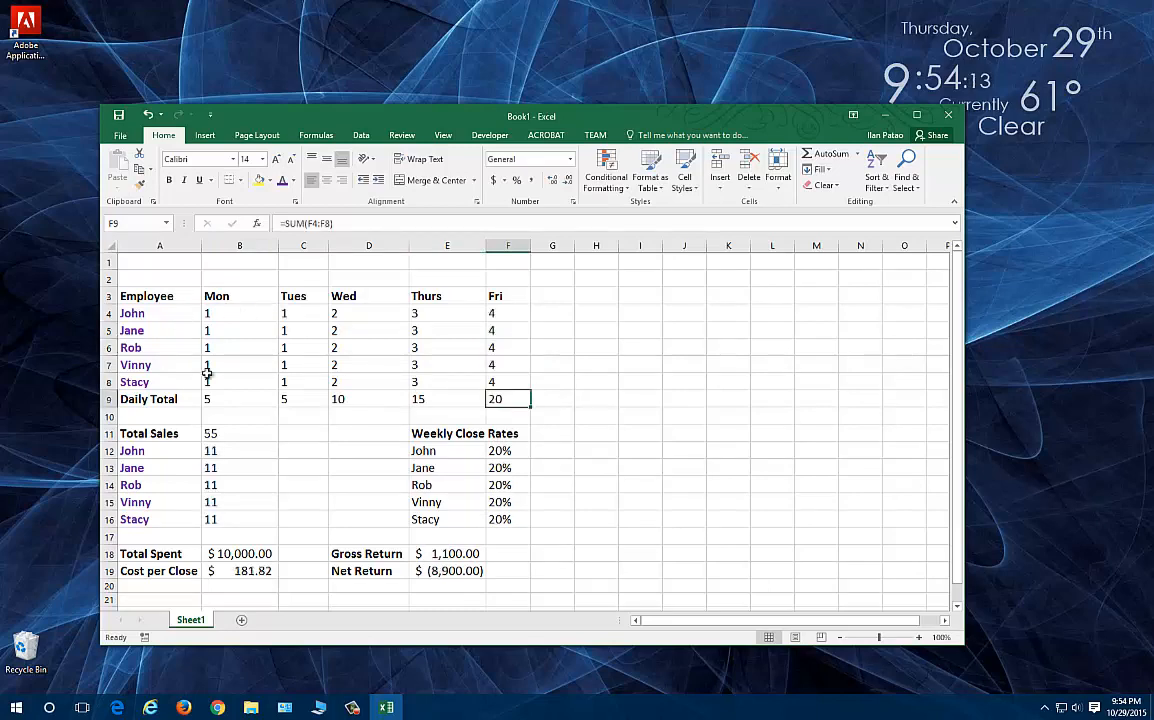
- Check the recalculated total sales and net return against the new daily sales figures in B4:F8
click(222, 447)
click(225, 436)
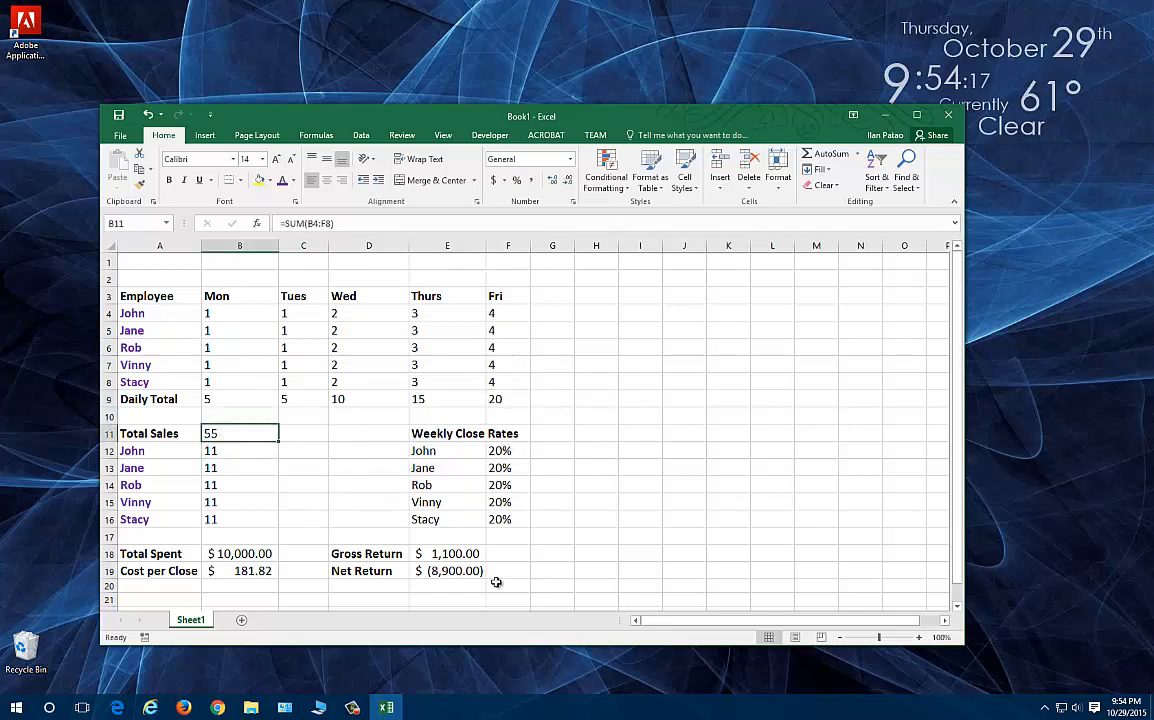
drag(370, 571, 463, 575)
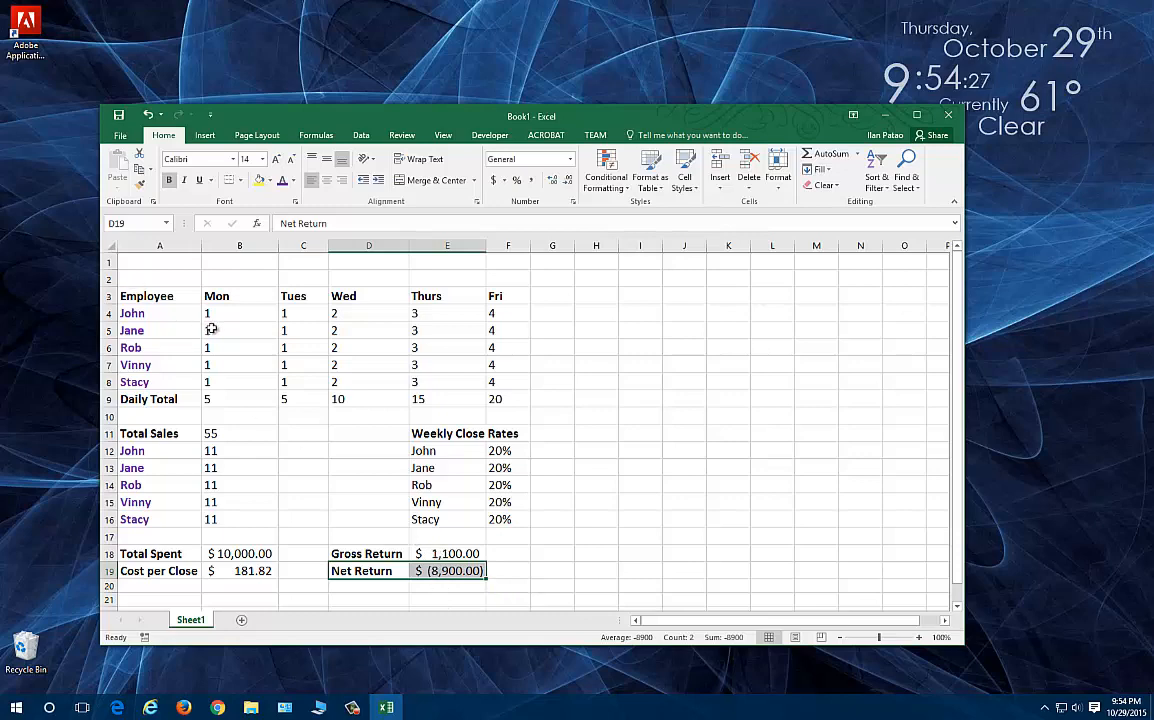
drag(208, 313, 500, 380)
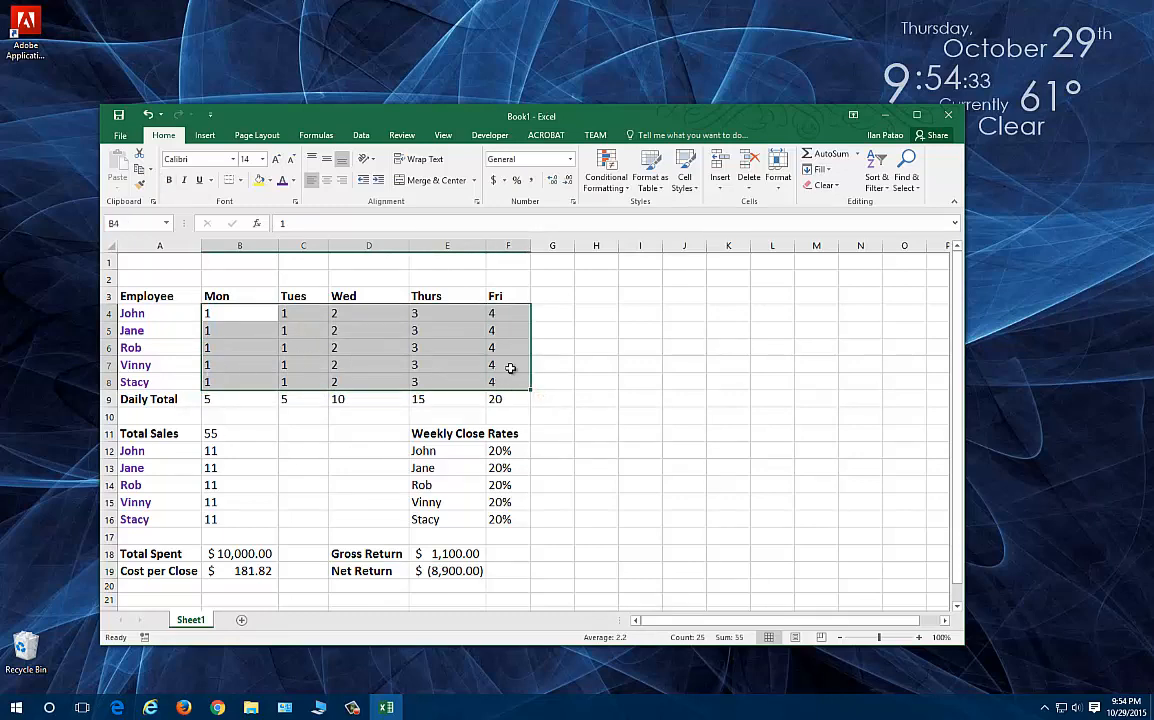
- Remove the Monday daily total formula from B9 and recreate it with AutoSum
click(246, 401)
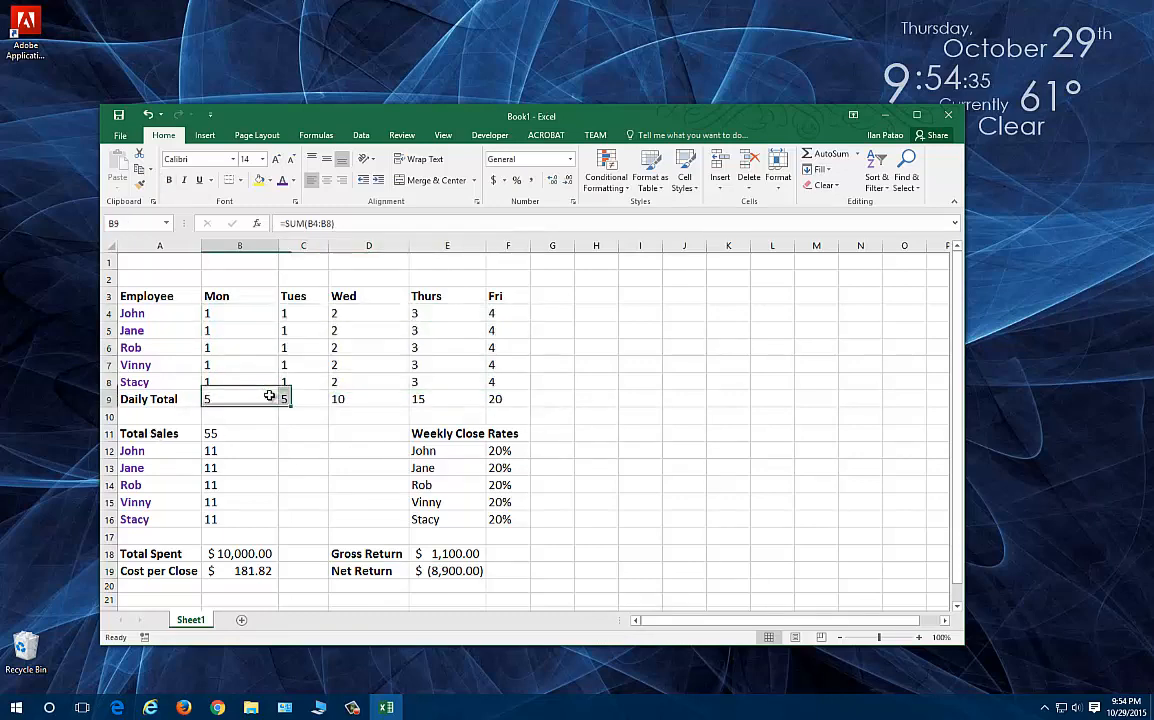
double_click(228, 400)
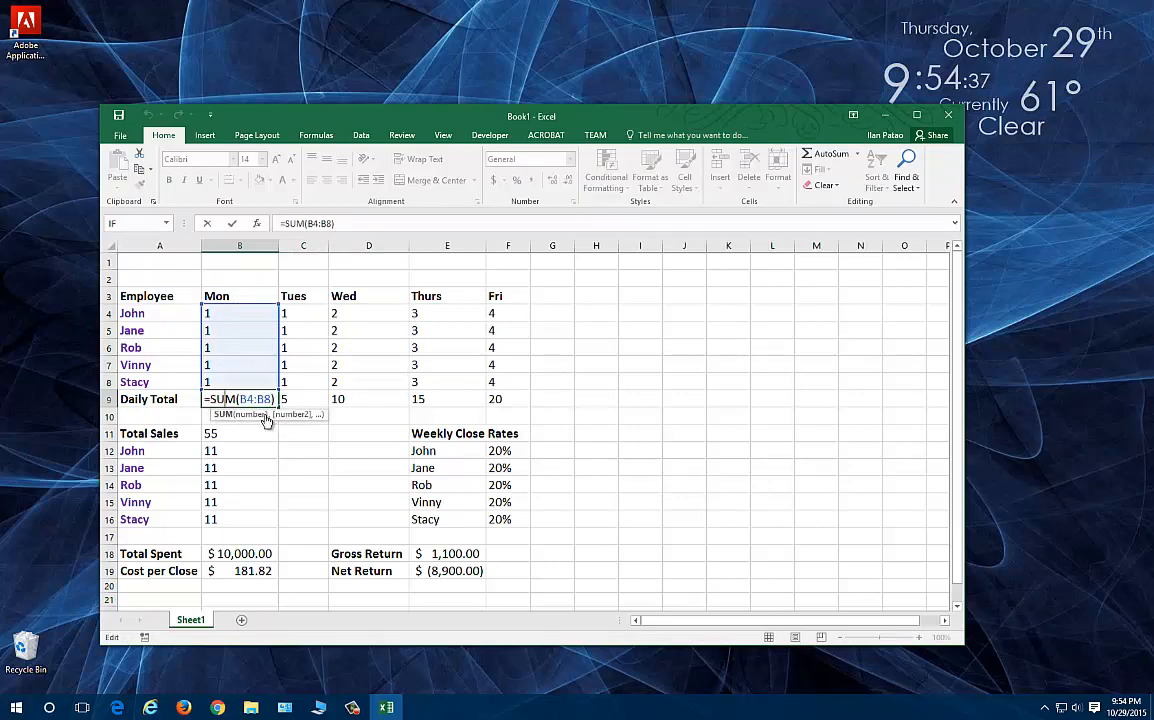
drag(269, 400, 224, 400)
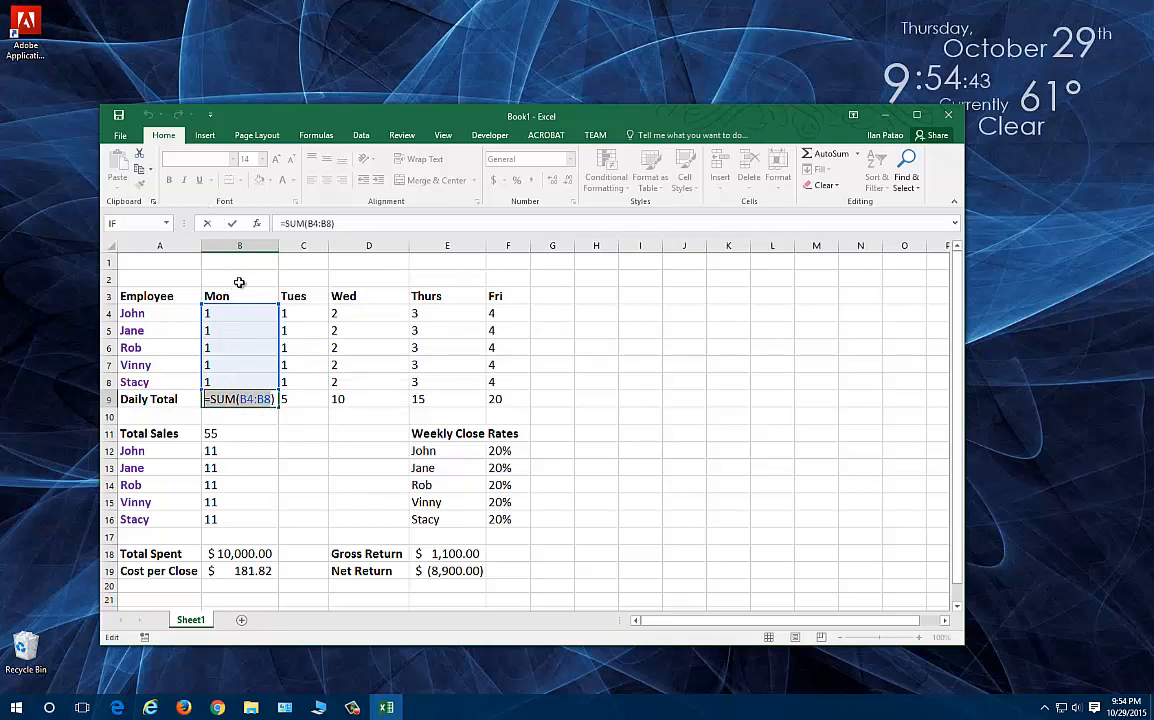
text())
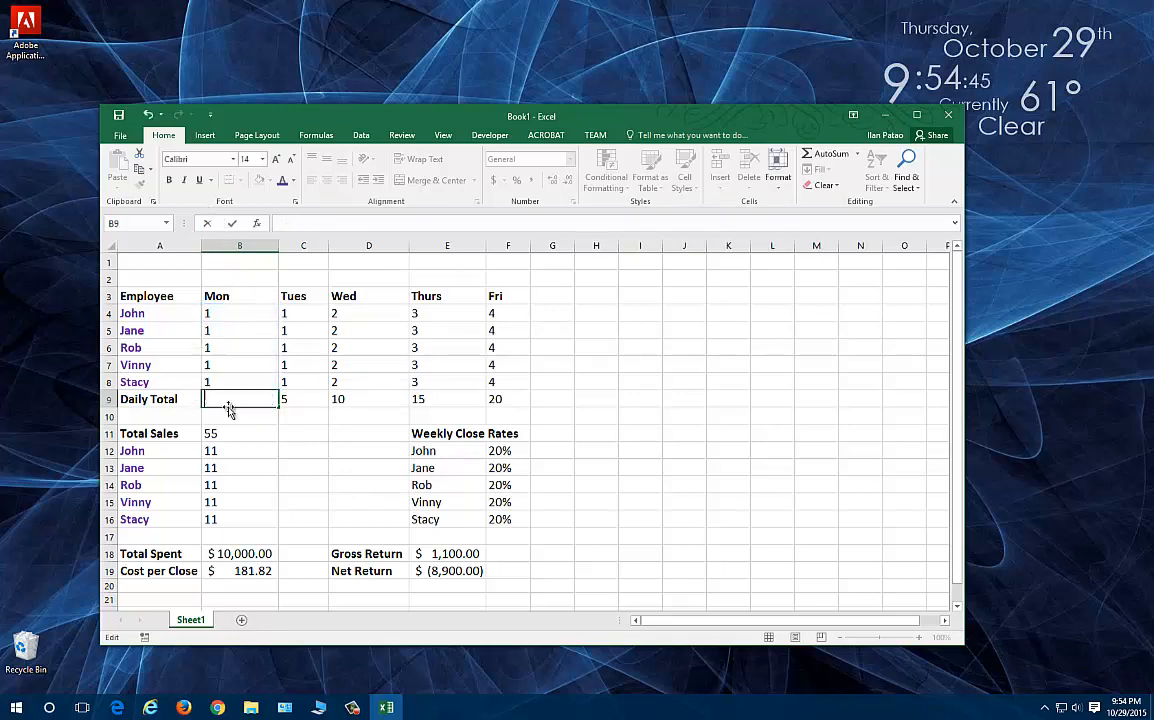
key(Escape)
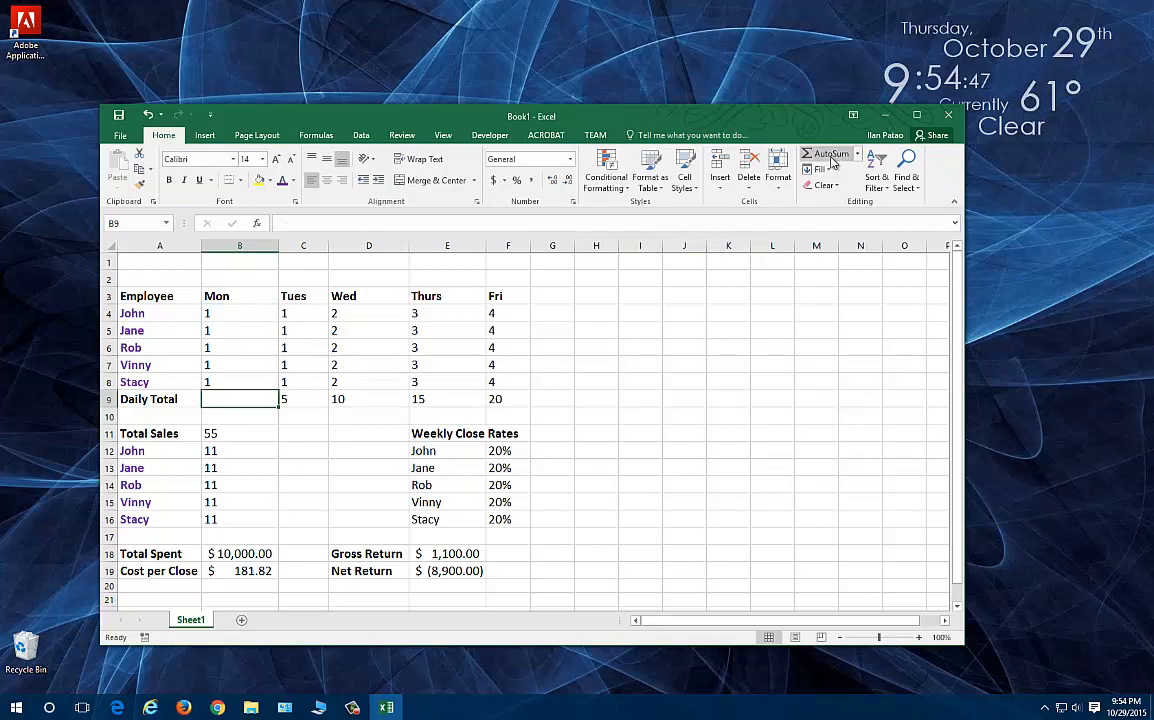
click(830, 155)
key(Return)
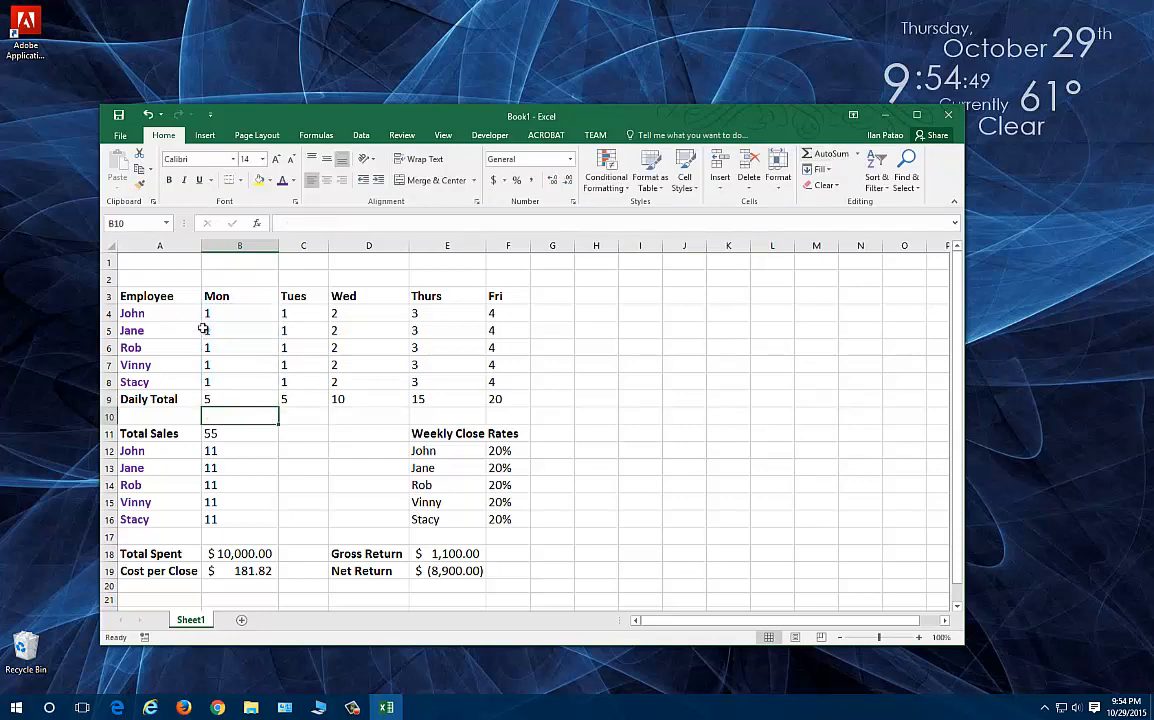
- Rewrite the Monday daily total in B9 by hand as a SUM formula over the Monday sales B4:B8
click(223, 395)
text(=sum)
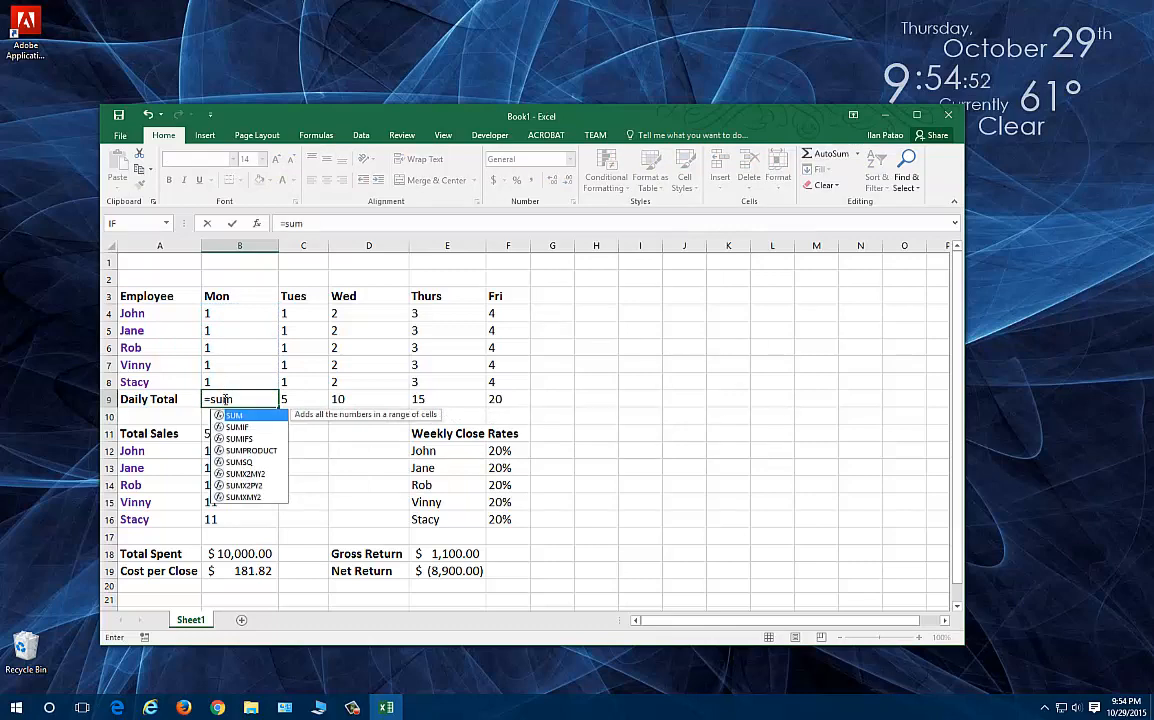
key(Return)
click(234, 402)
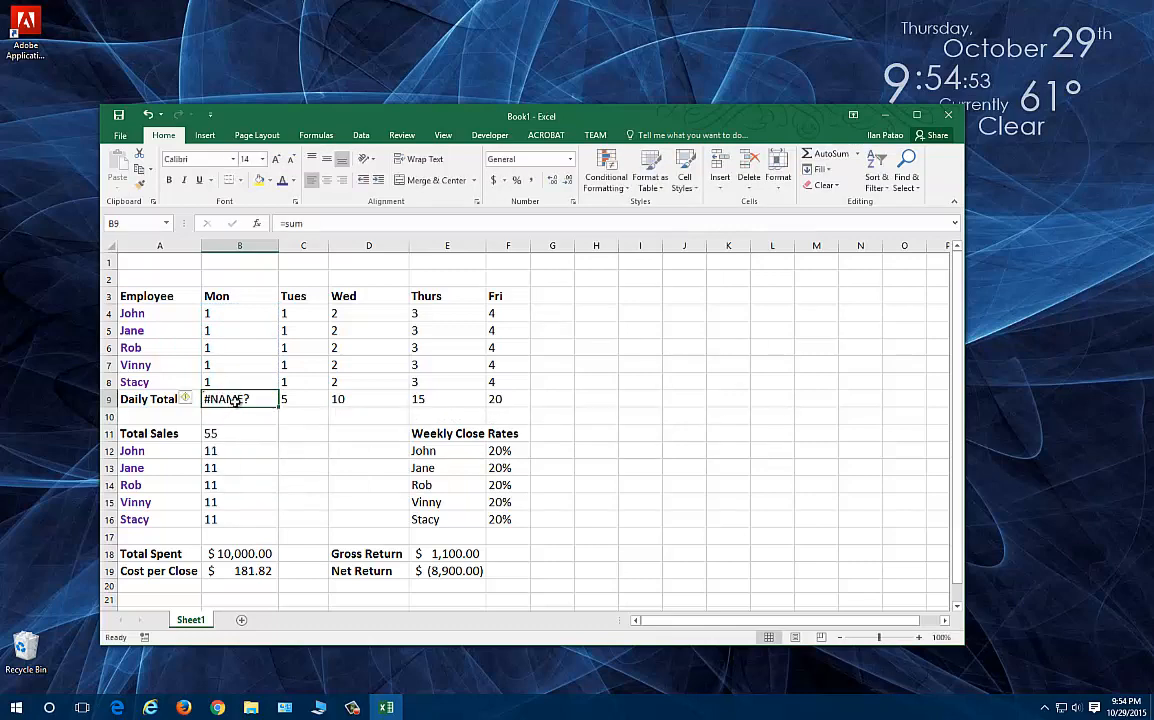
double_click(250, 401)
key(BackSpace)
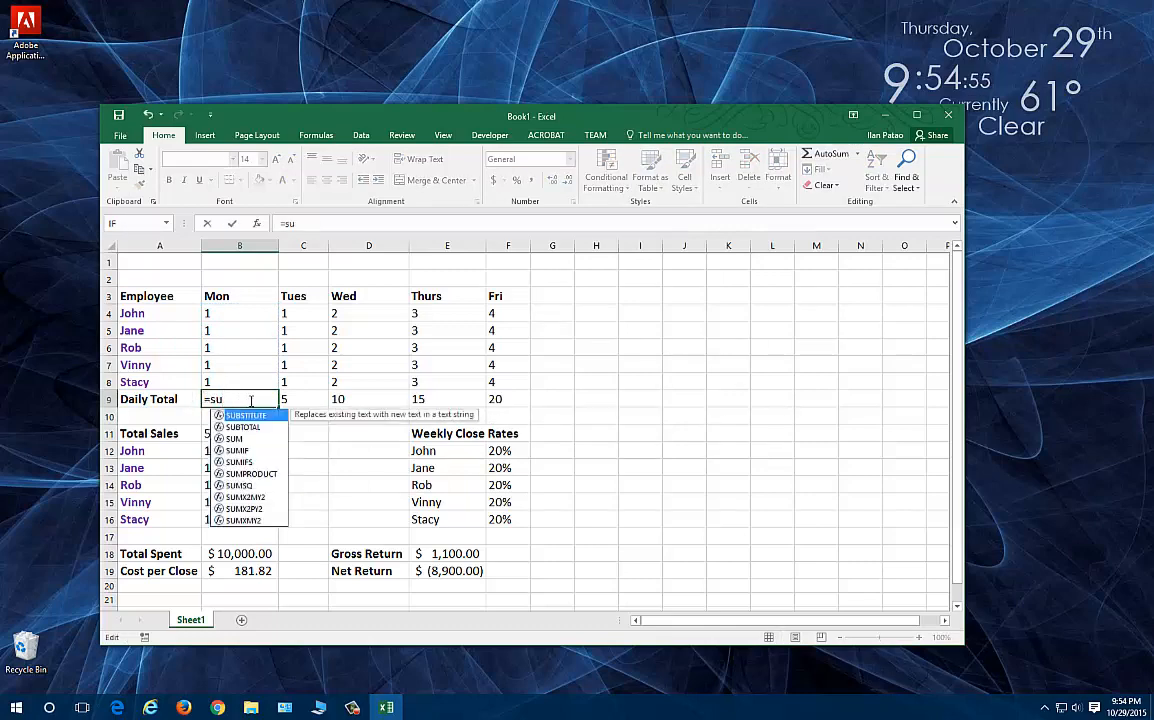
text(m)
key(Tab)
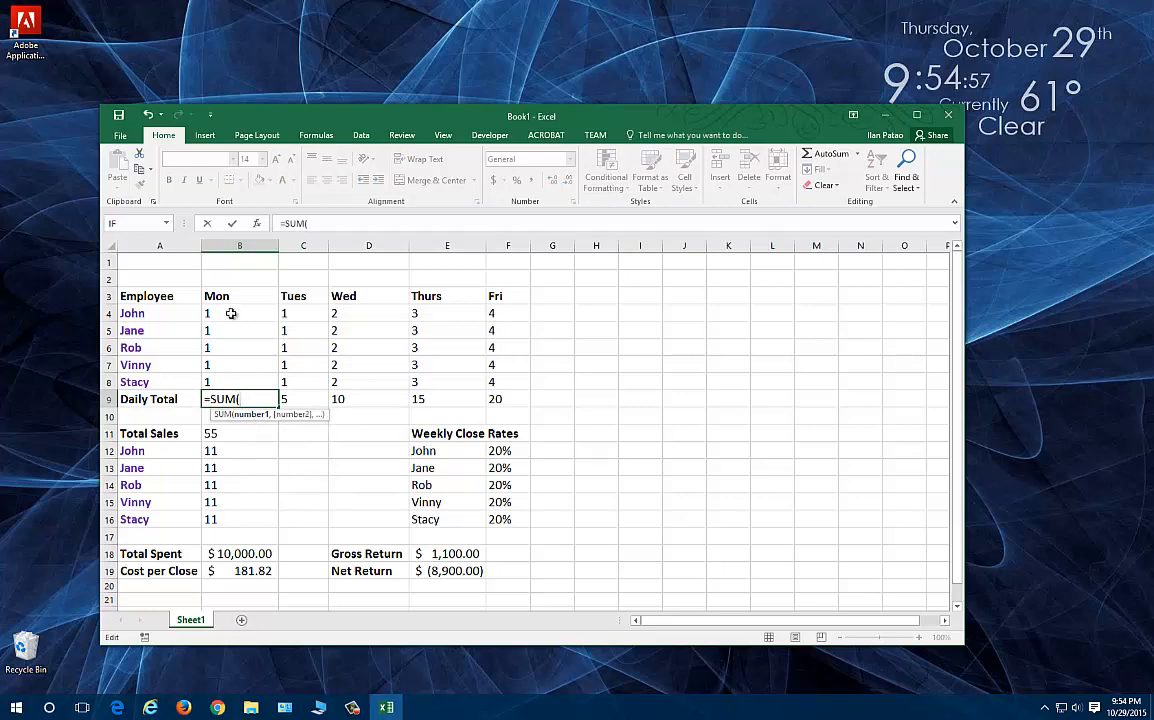
drag(232, 313, 232, 381)
key(Return)
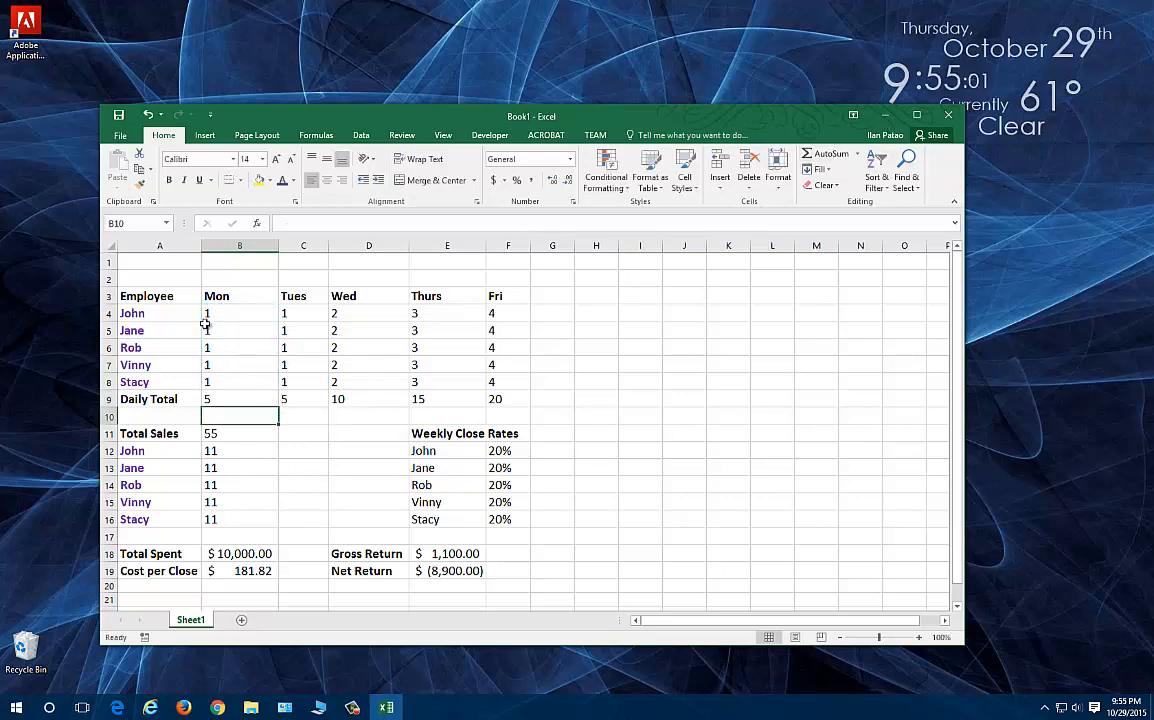
- Compare the daily sales columns from Monday to Thursday with the daily totals in B9:F9
drag(207, 314, 229, 383)
drag(288, 313, 302, 384)
drag(340, 313, 388, 382)
click(450, 312)
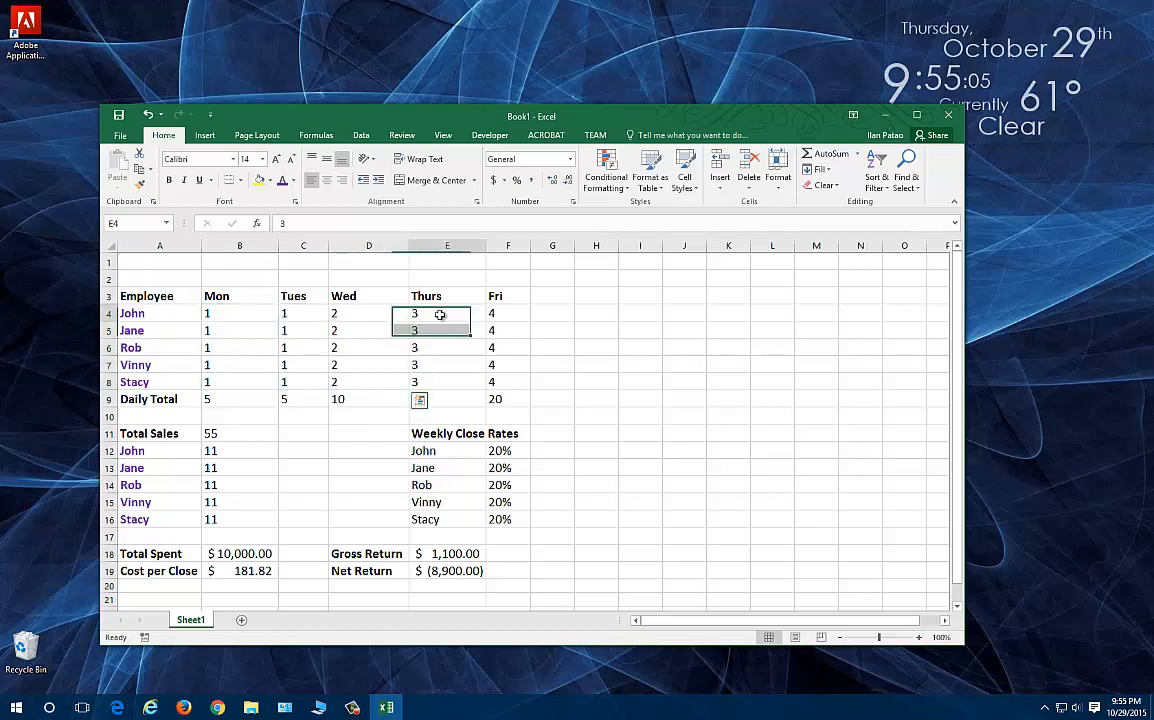
drag(224, 403, 515, 399)
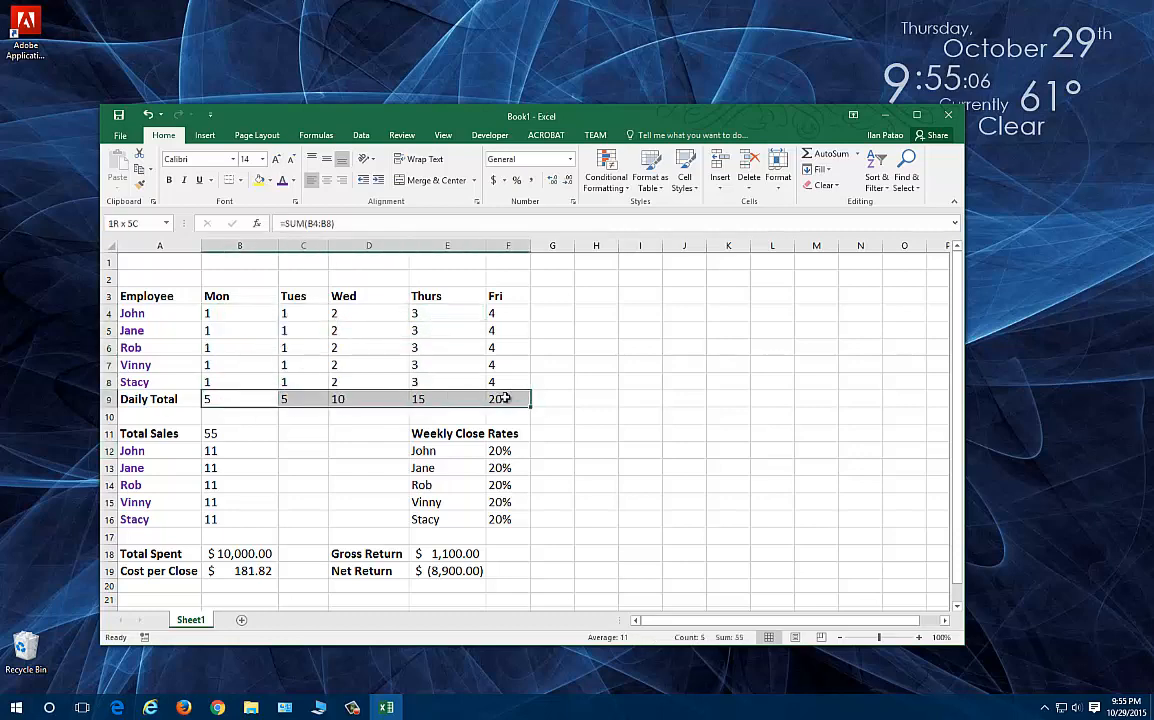
- Examine the SUM formulas behind the Monday to Friday daily totals in B9:F9
double_click(228, 402)
double_click(316, 401)
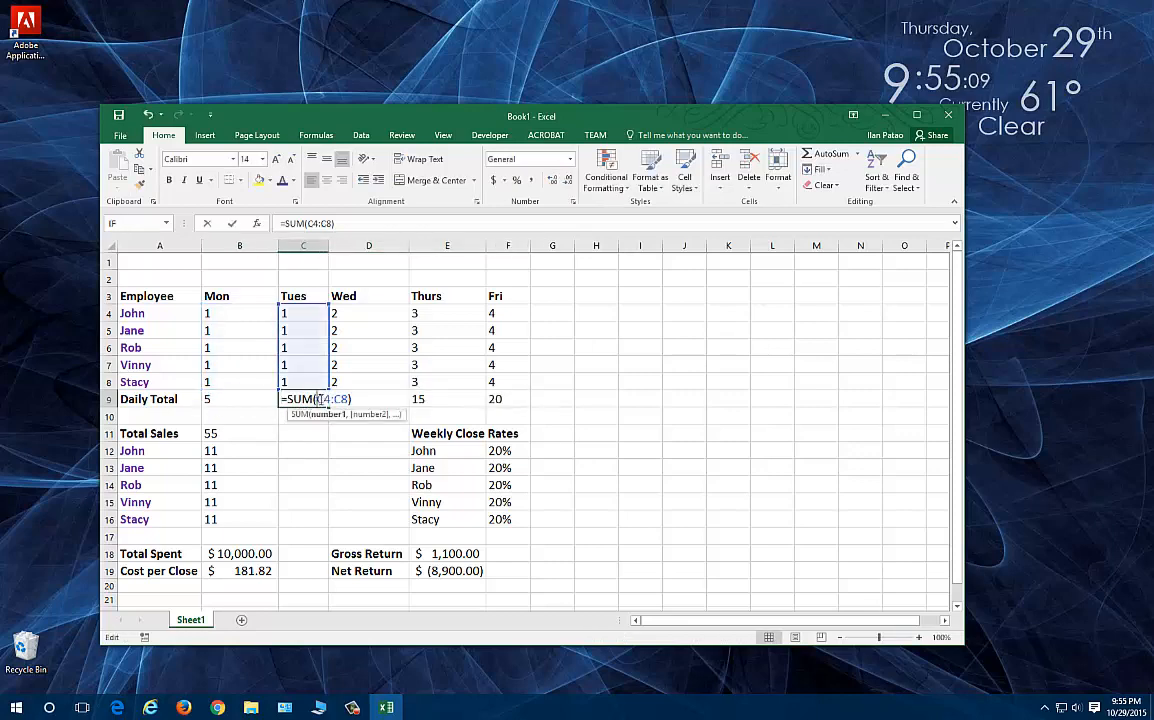
click(371, 368)
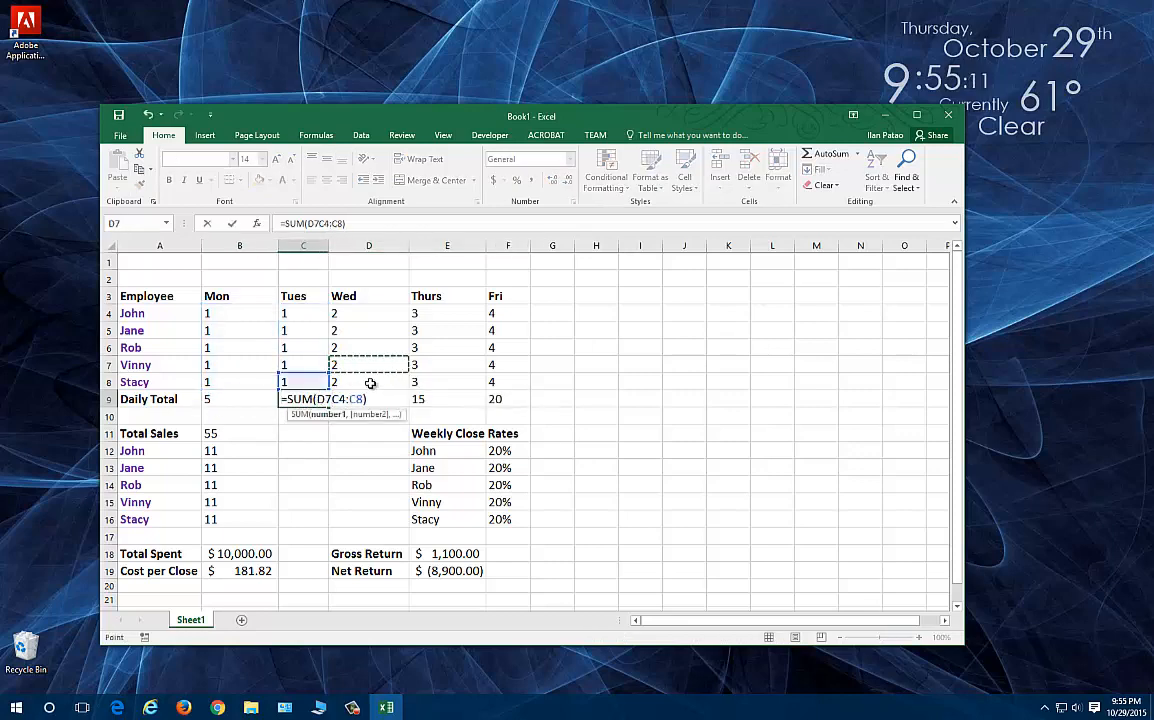
key(ctrl+z)
key(Return)
double_click(364, 399)
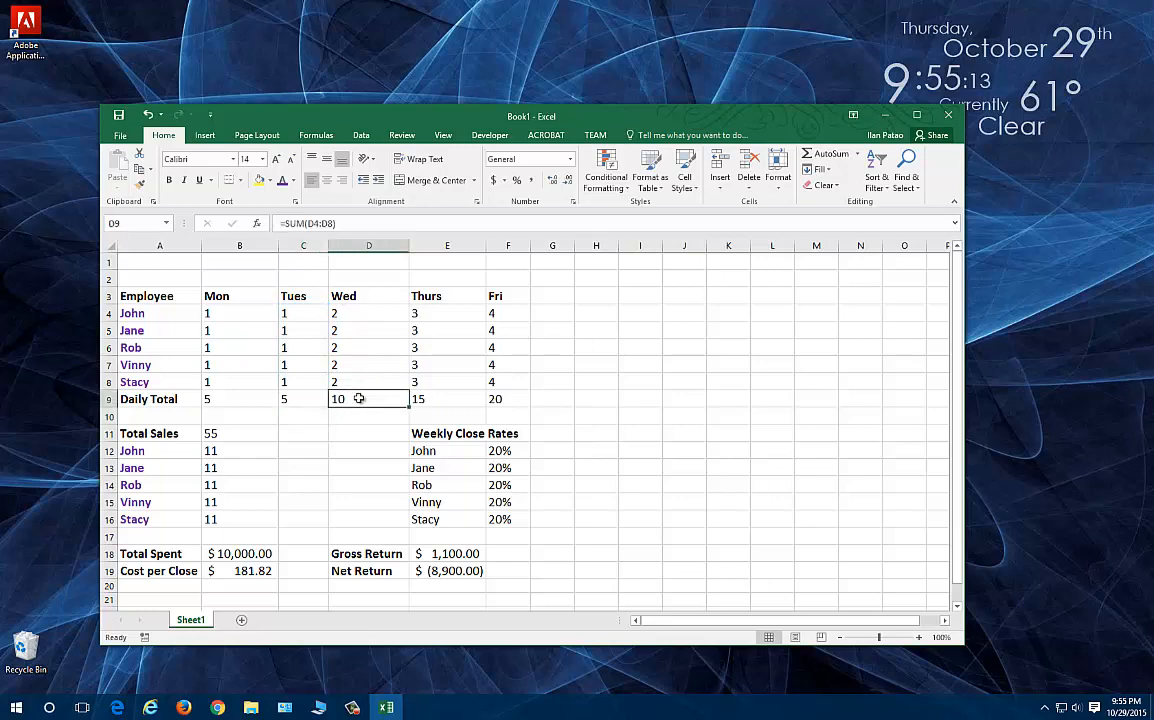
key(Return)
double_click(417, 399)
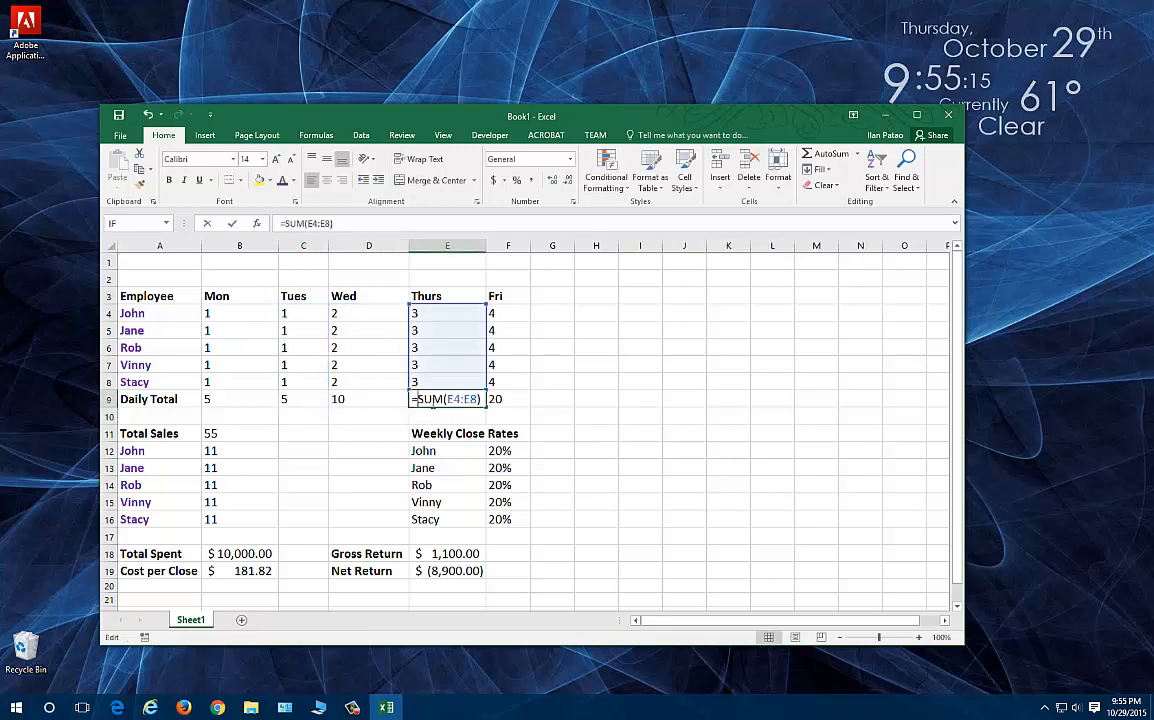
key(Return)
double_click(496, 399)
key(Return)
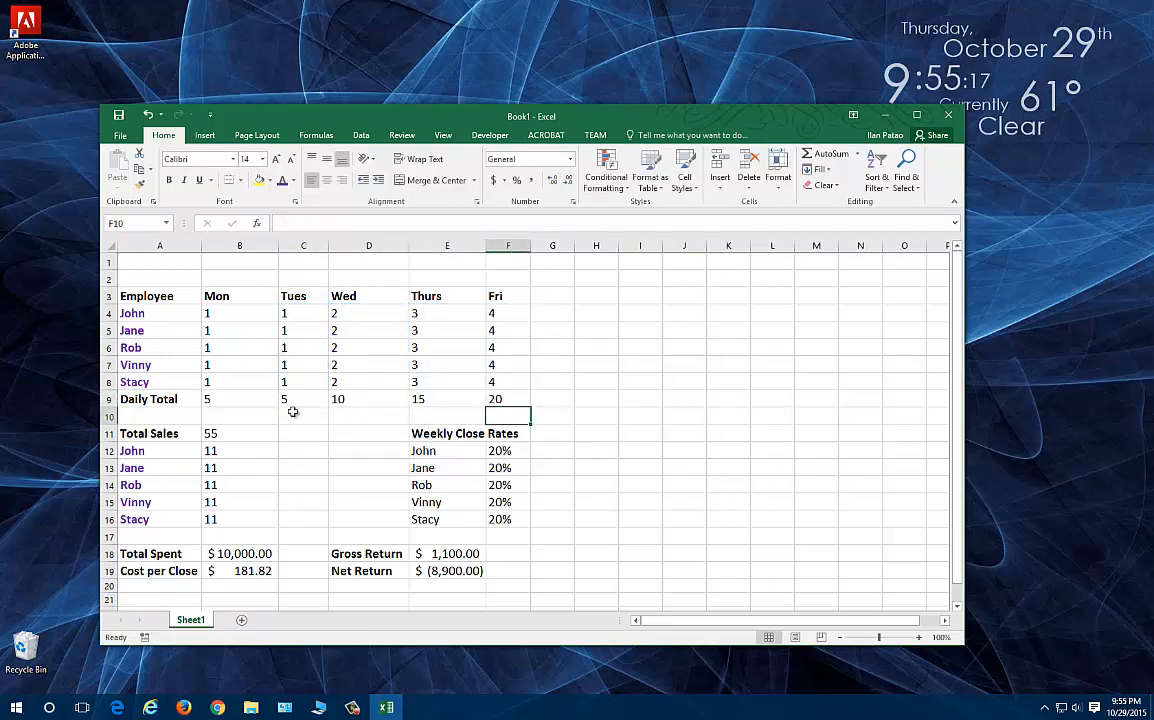
- Inspect the Total Sales formula in B11 and the range of daily sales it covers
click(291, 410)
click(129, 434)
click(251, 434)
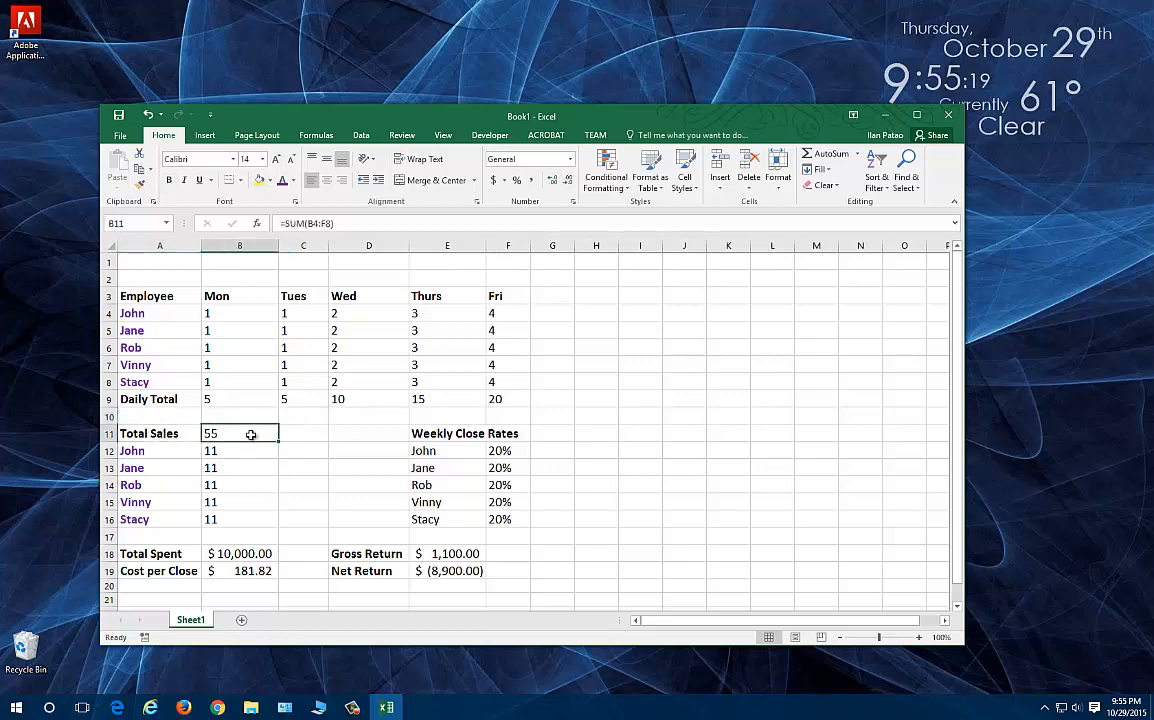
double_click(251, 434)
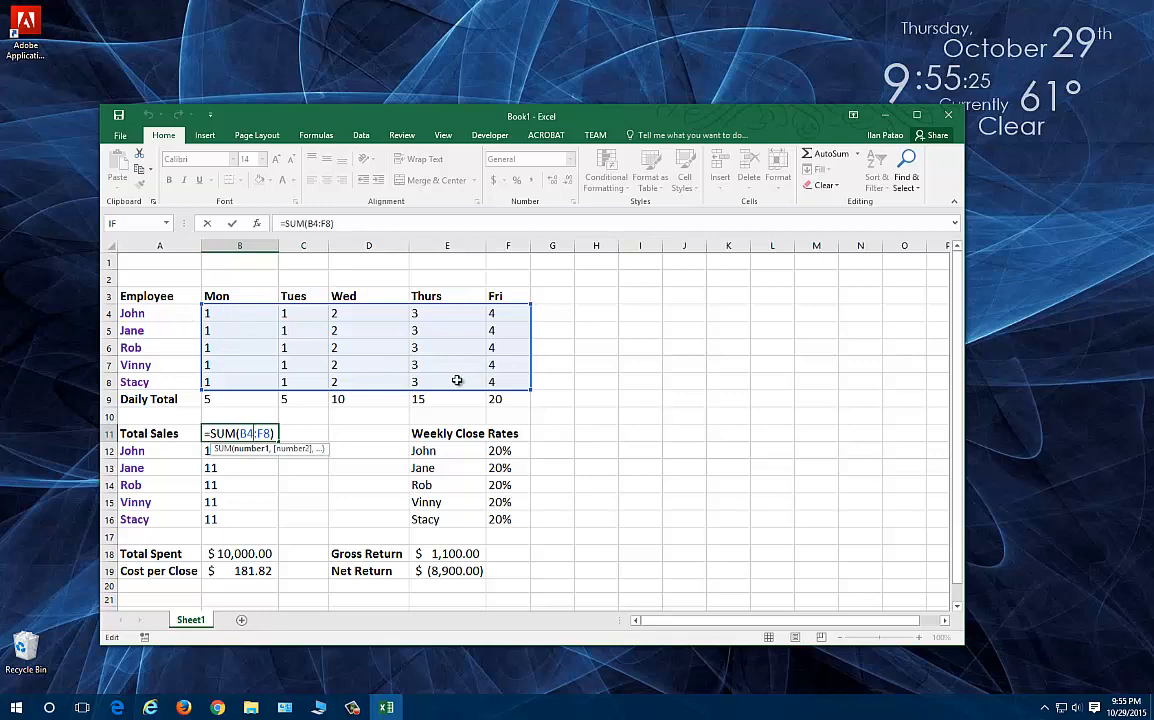
key(Return)
- Clear the Total Sales formula in B11 and rebuild it with AutoSum over B4:F9
click(245, 440)
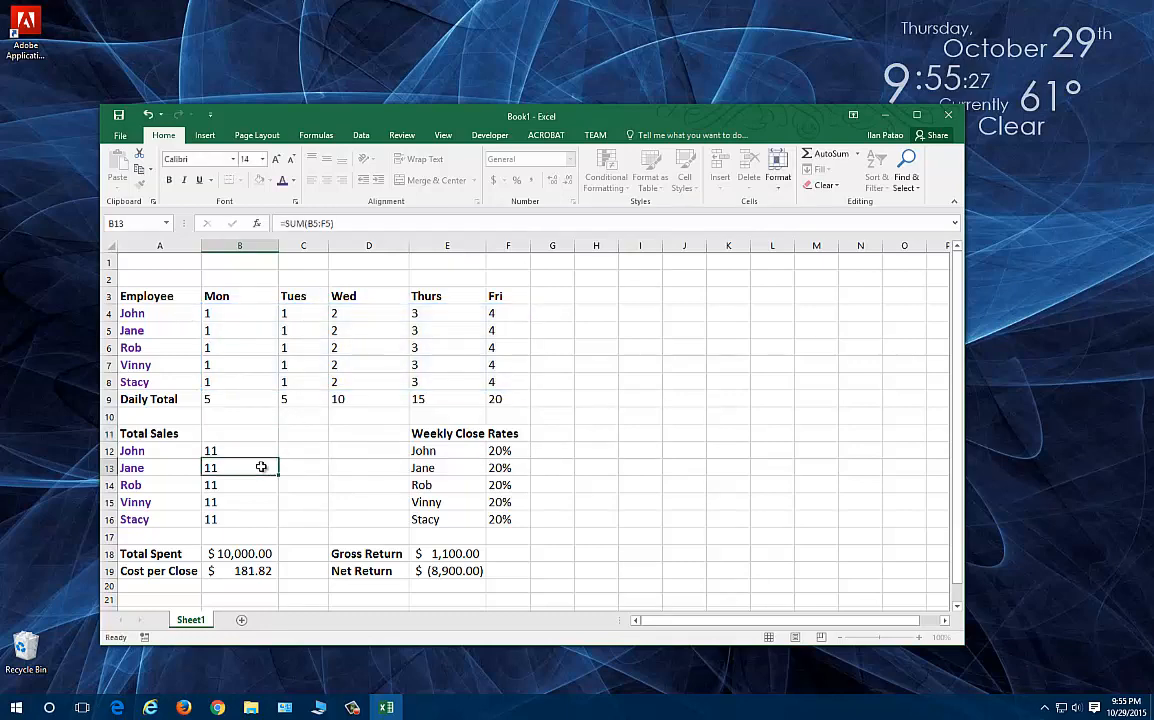
key(Delete)
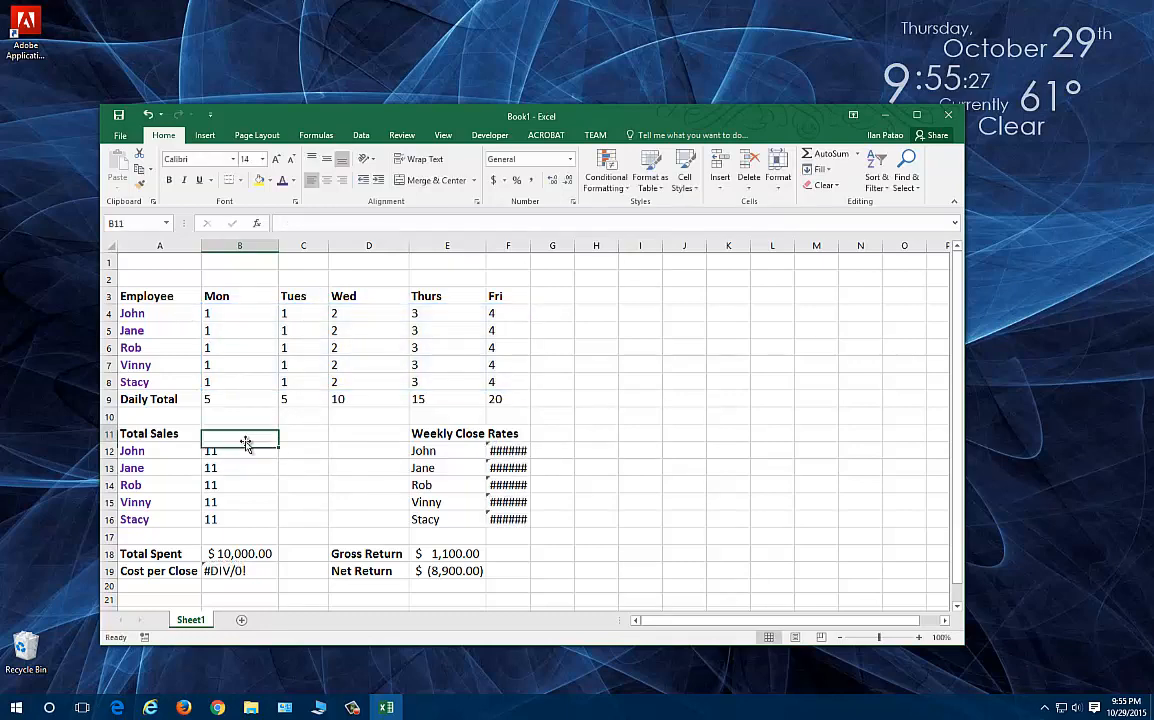
click(826, 154)
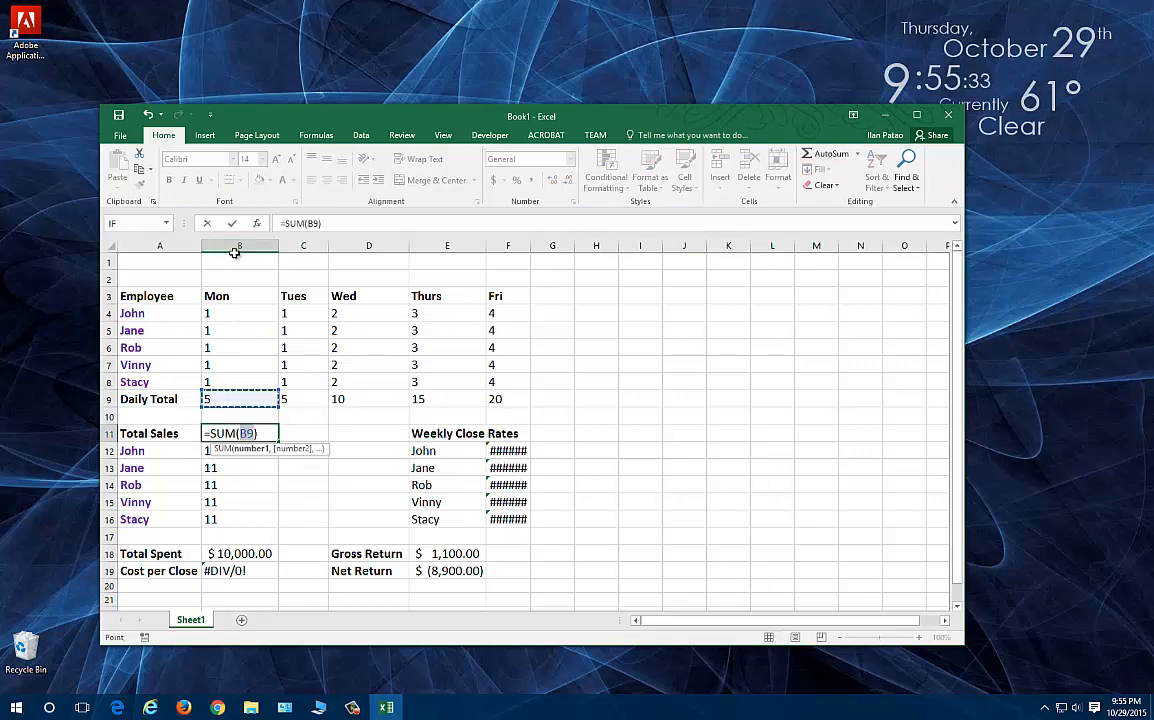
click(209, 313)
drag(209, 313, 488, 399)
key(Return)
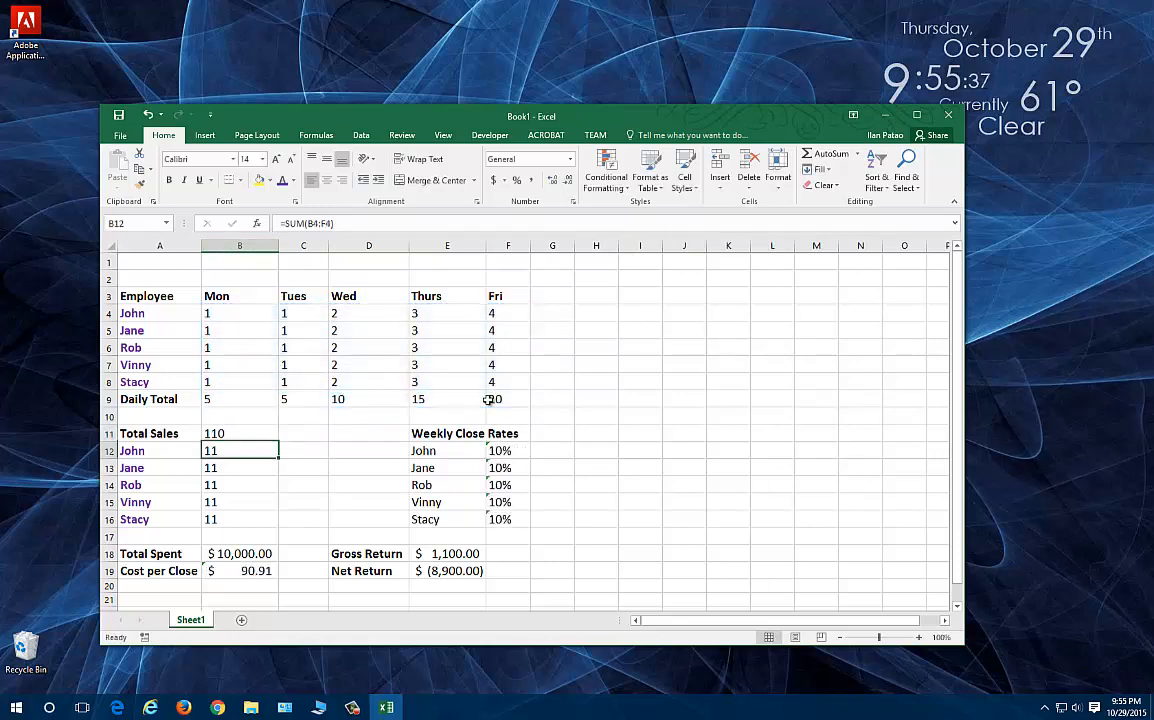
click(258, 428)
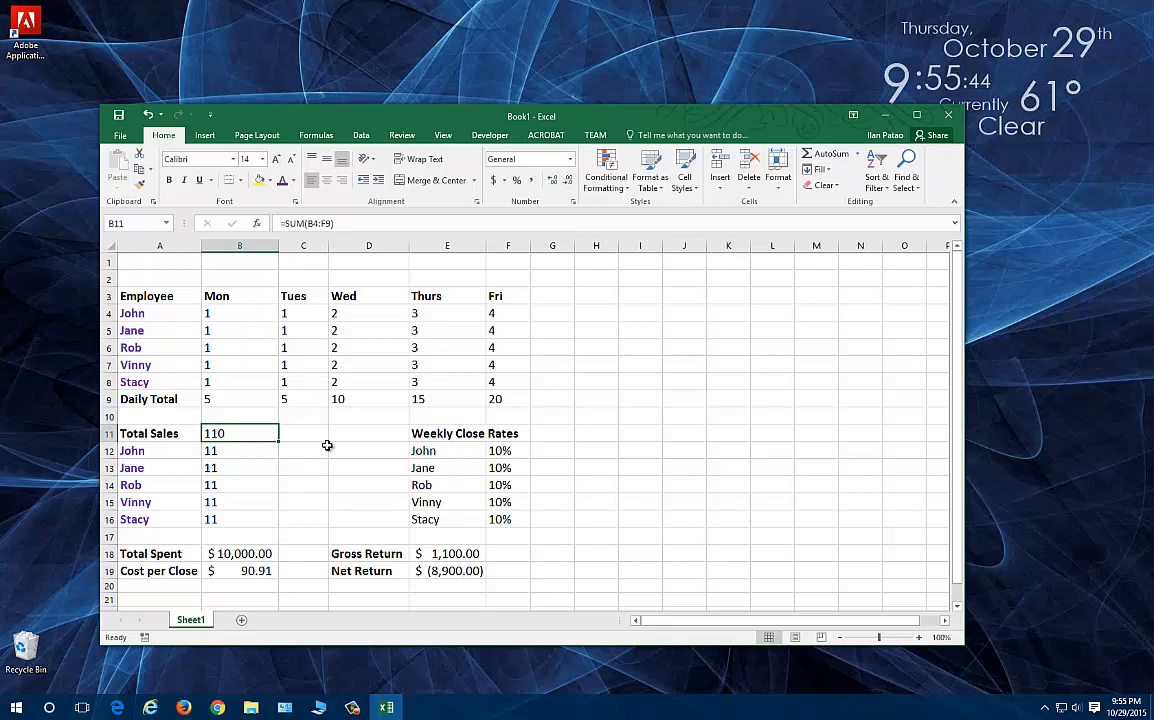
- Clear the first employee's weekly total in B12 and rewrite it by hand as a SUM formula over B4:F4
click(229, 451)
double_click(230, 451)
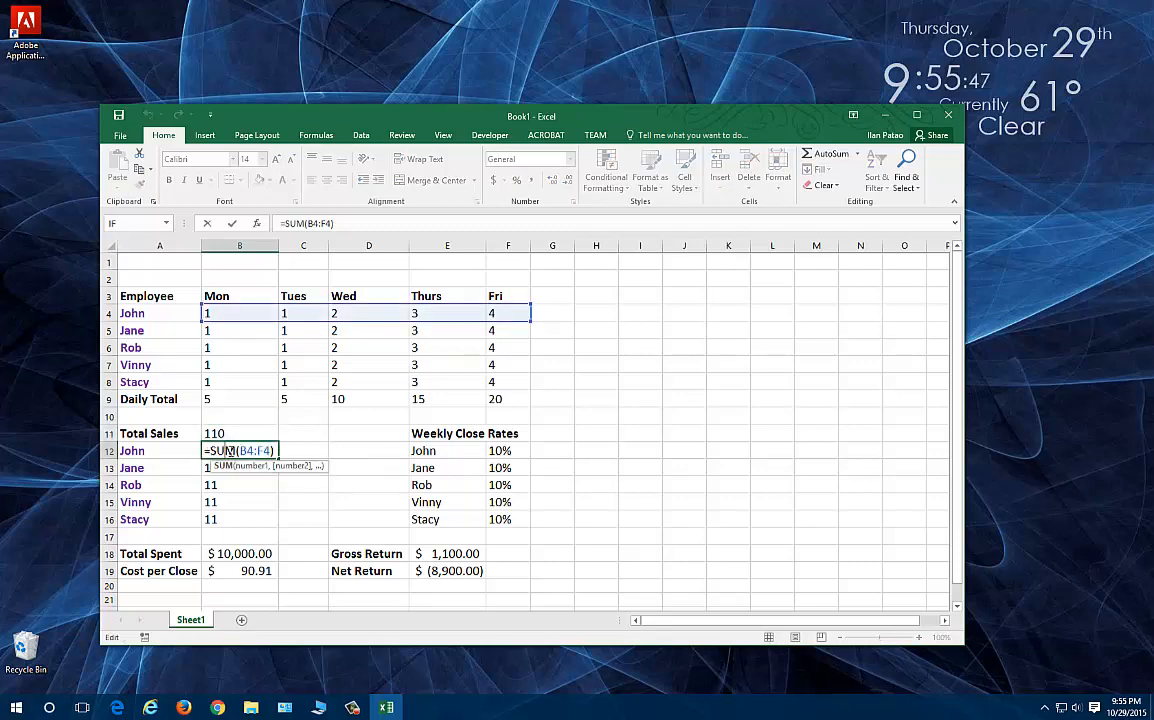
key(Escape)
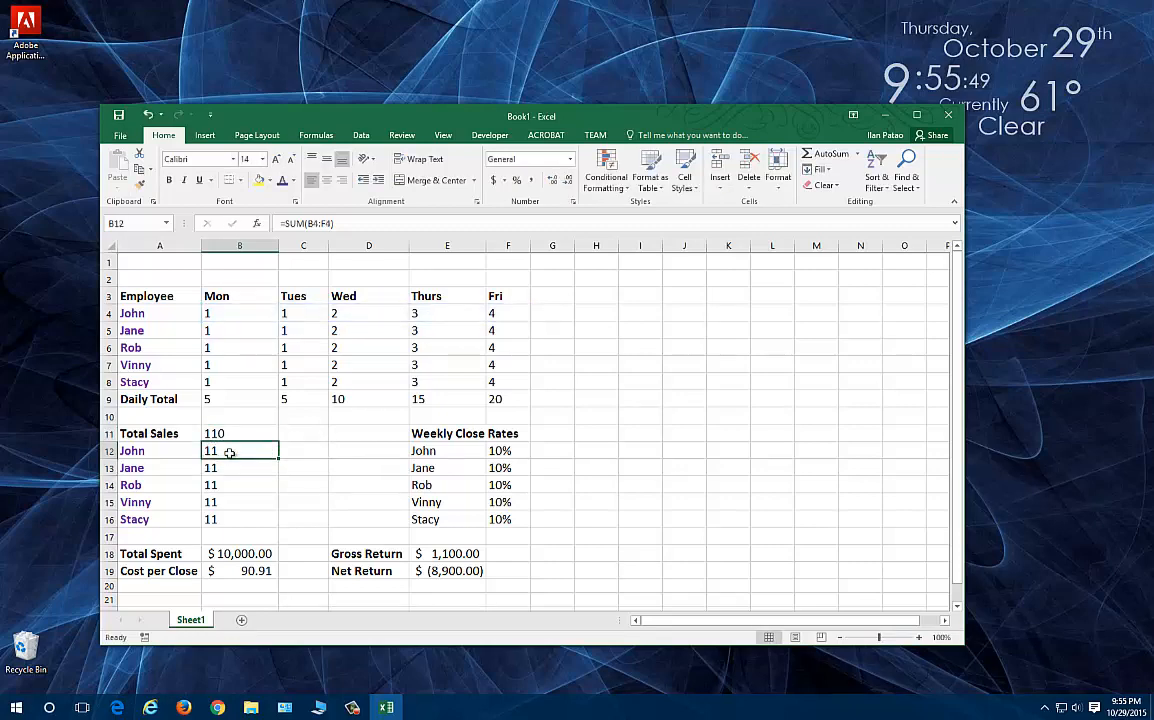
double_click(240, 451)
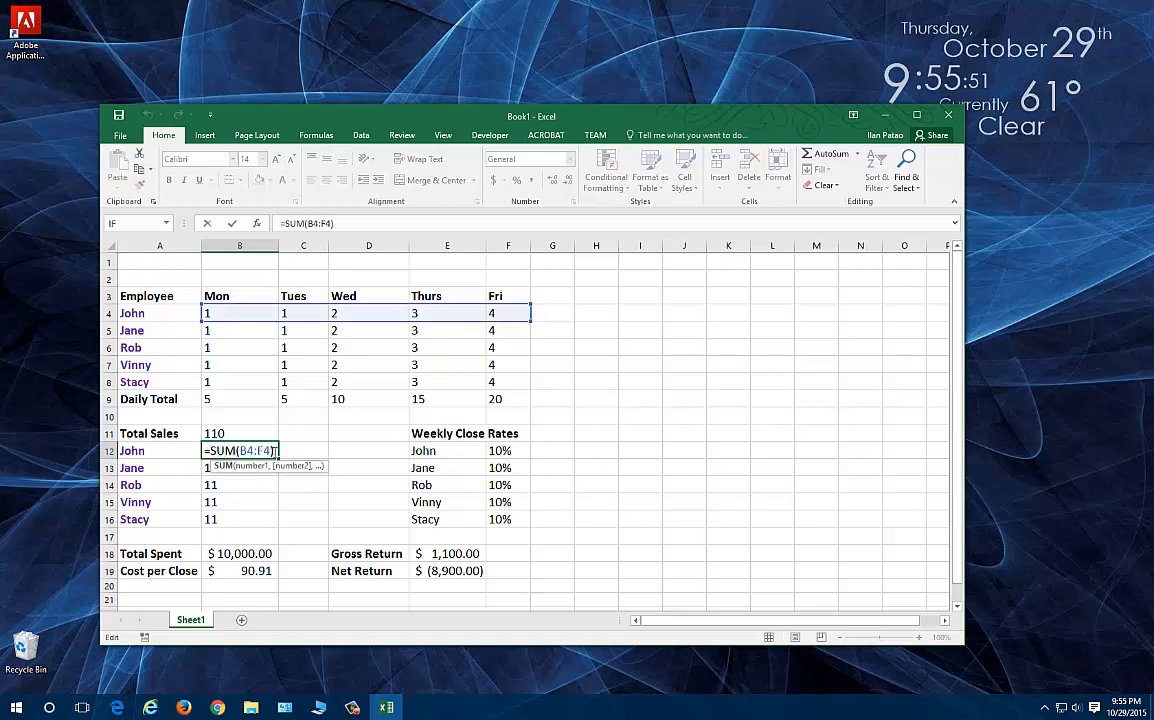
key(Escape)
key(Delete)
text(=sum)
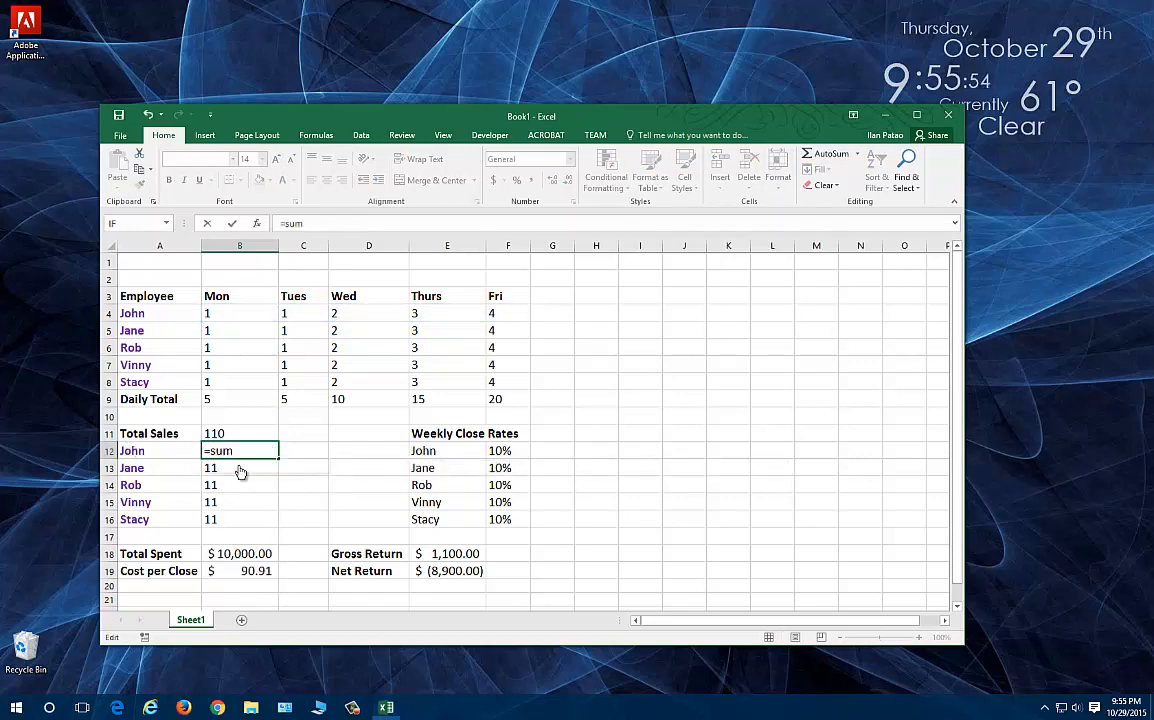
key(Tab)
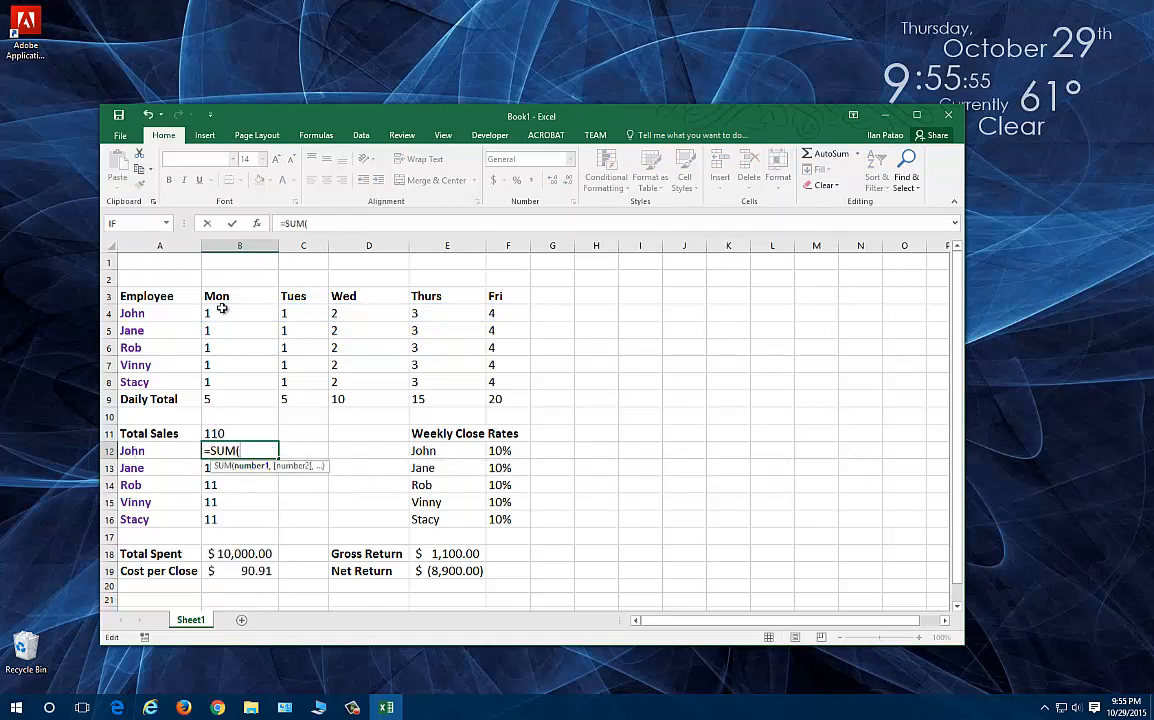
drag(222, 314, 520, 312)
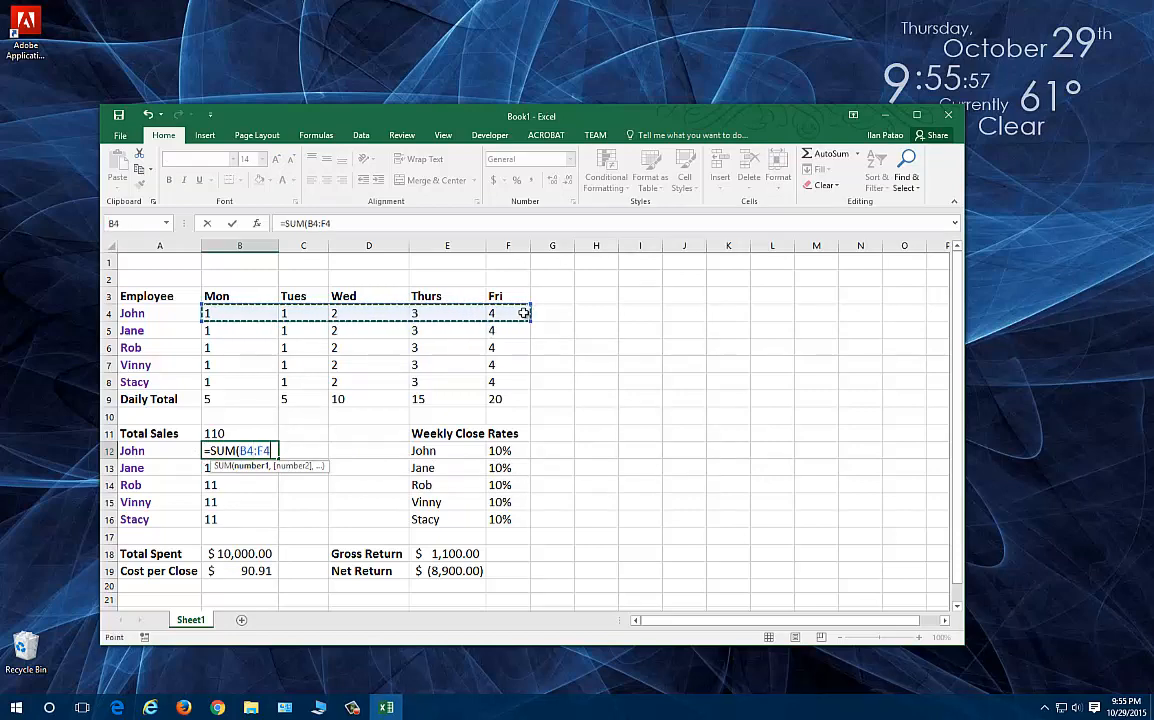
key(Return)
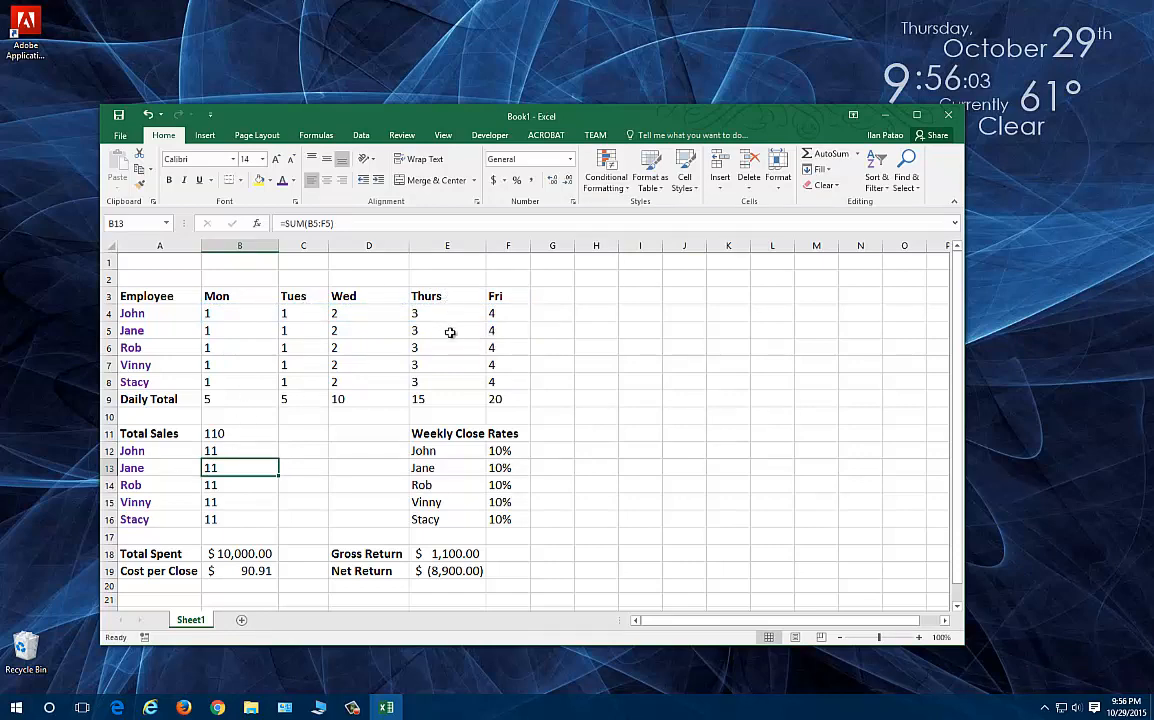
- Examine the SUM formulas behind the individual employees' weekly totals in B12:B16 and the weekly close rates in F12:F16
double_click(224, 468)
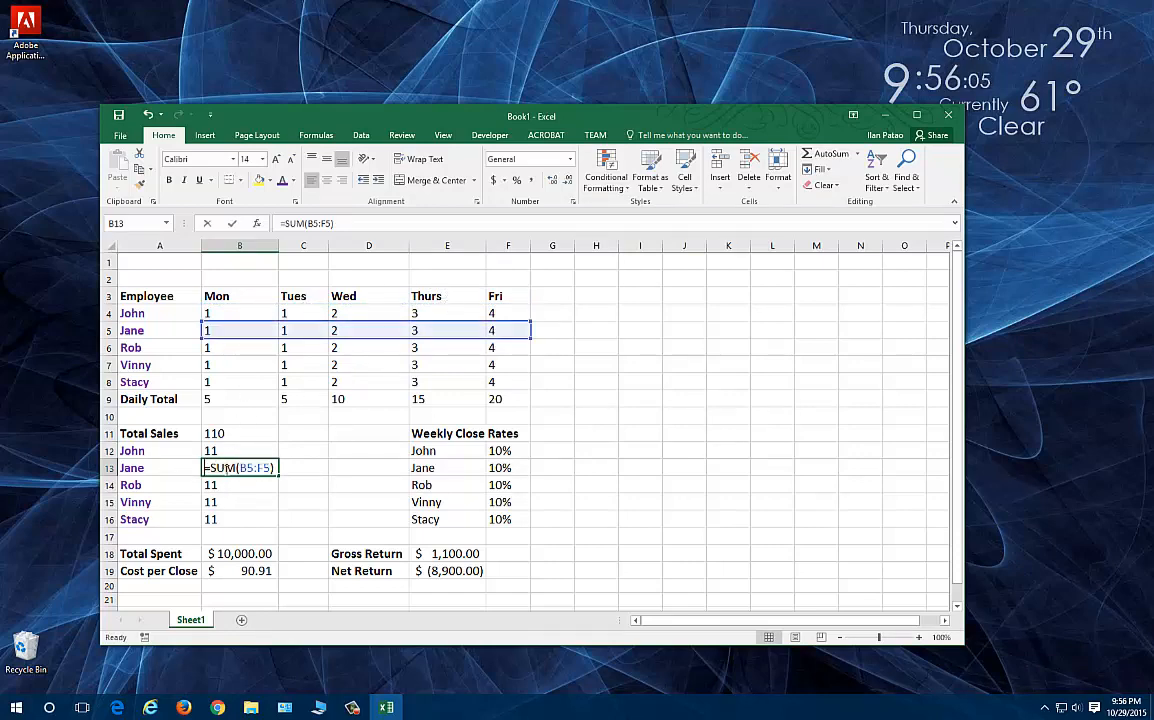
key(Return)
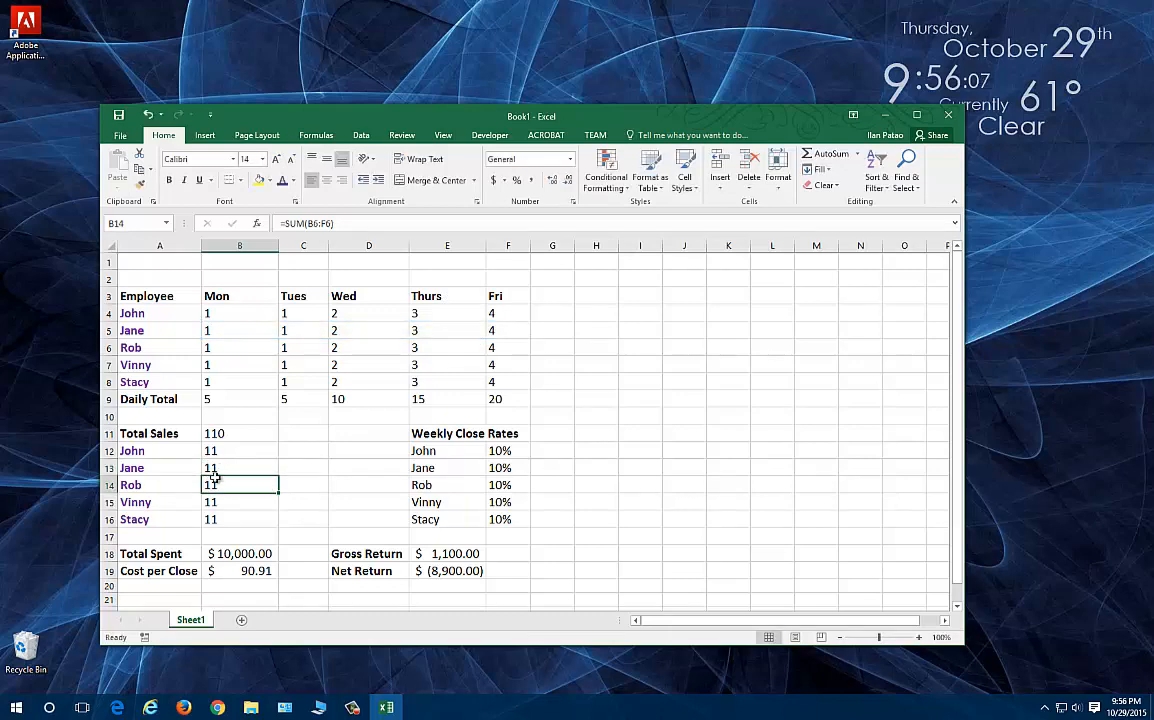
double_click(211, 484)
key(Return)
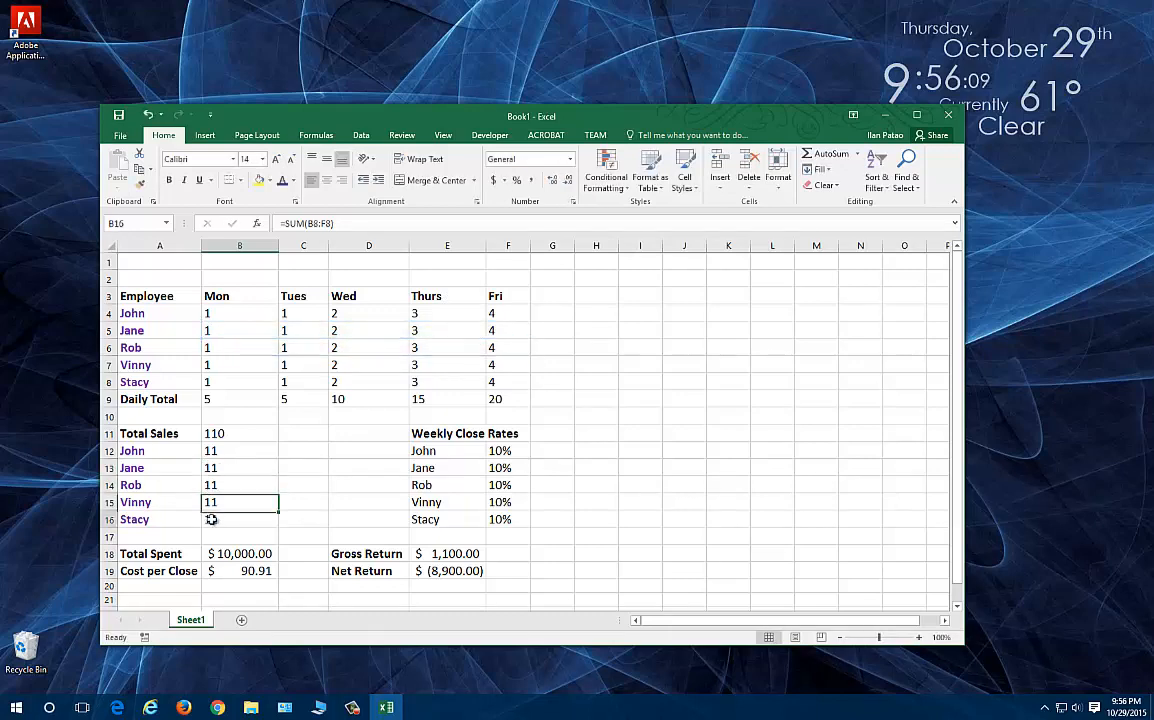
click(213, 520)
click(217, 433)
click(216, 452)
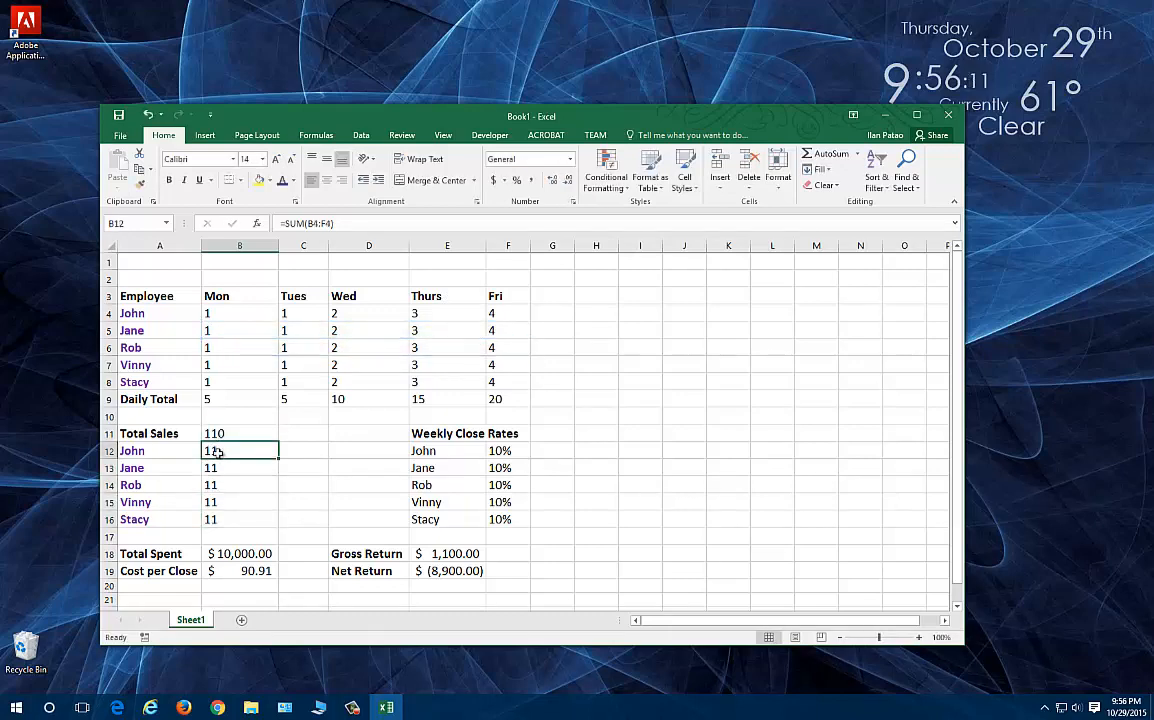
double_click(216, 486)
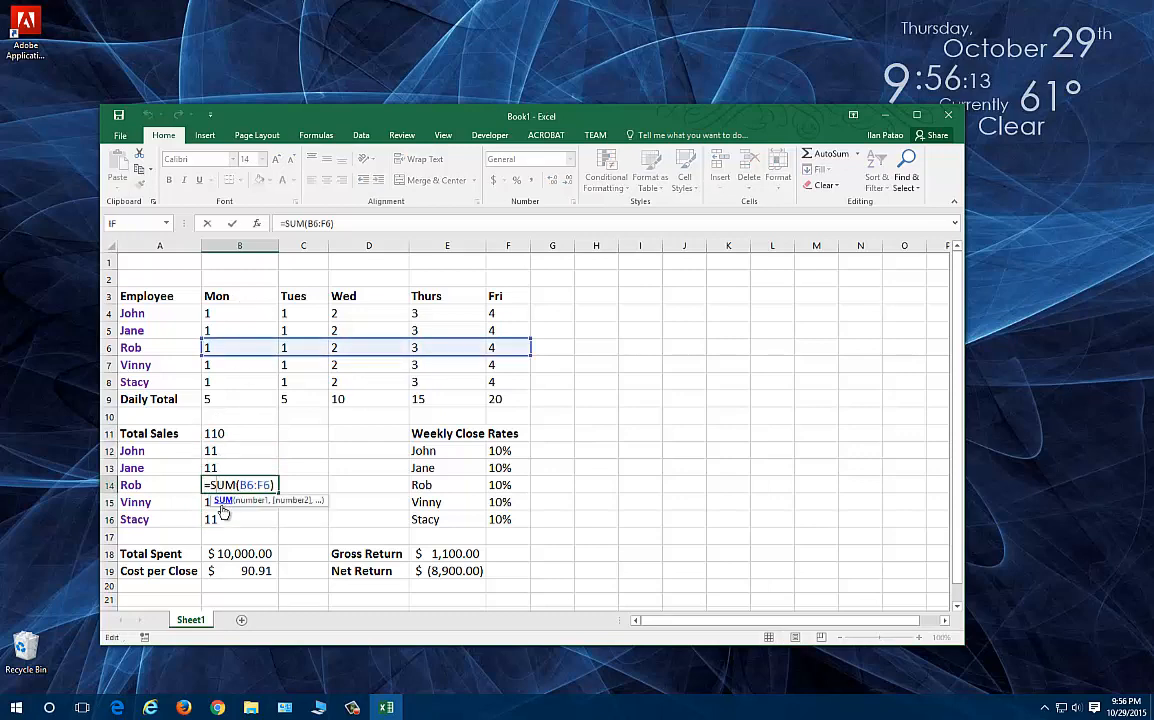
double_click(218, 517)
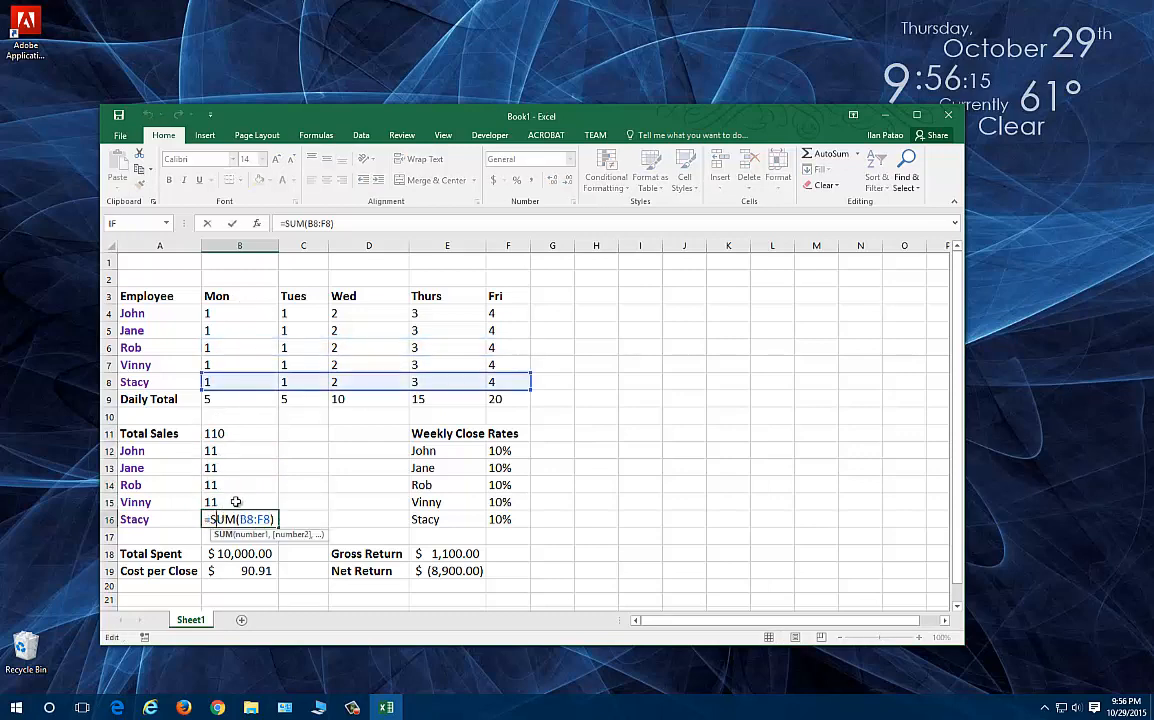
click(236, 502)
double_click(236, 502)
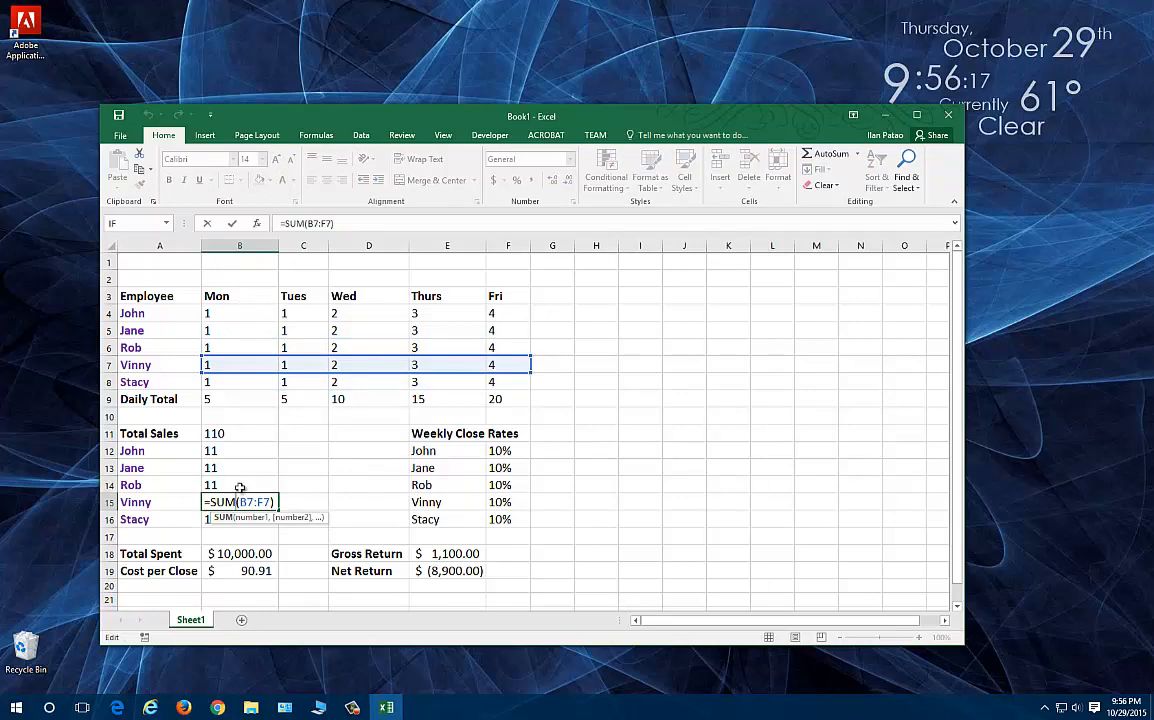
click(236, 487)
double_click(236, 487)
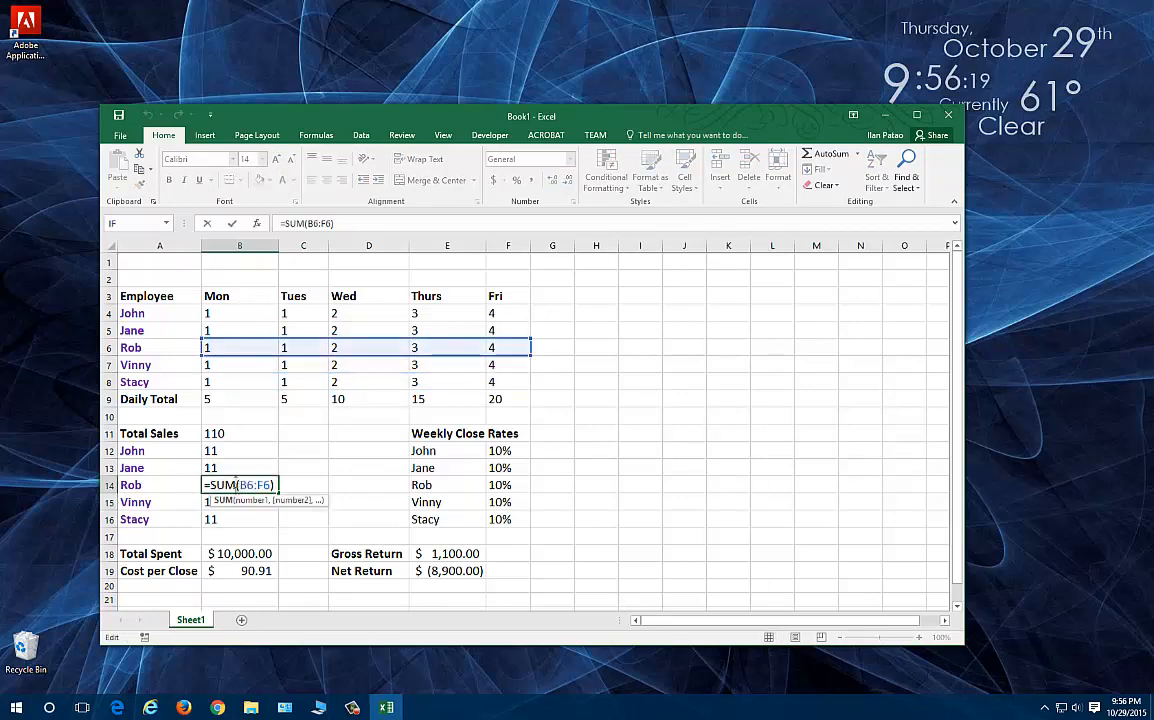
click(236, 470)
double_click(236, 470)
click(235, 452)
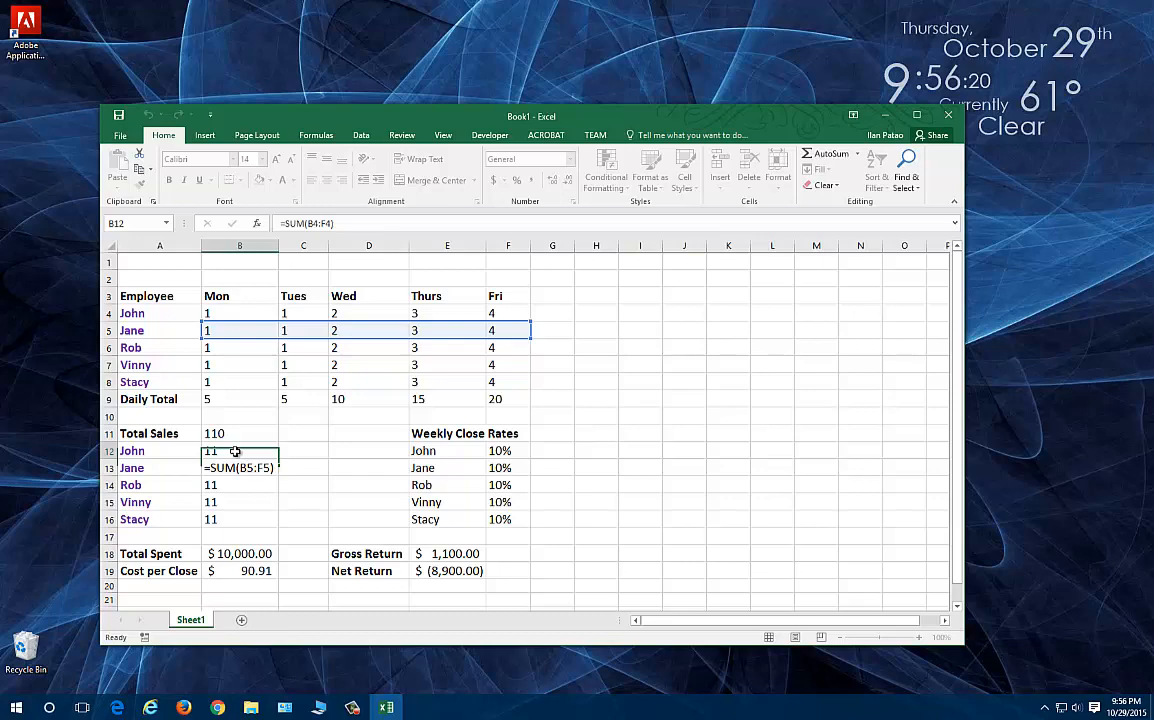
drag(500, 451, 493, 521)
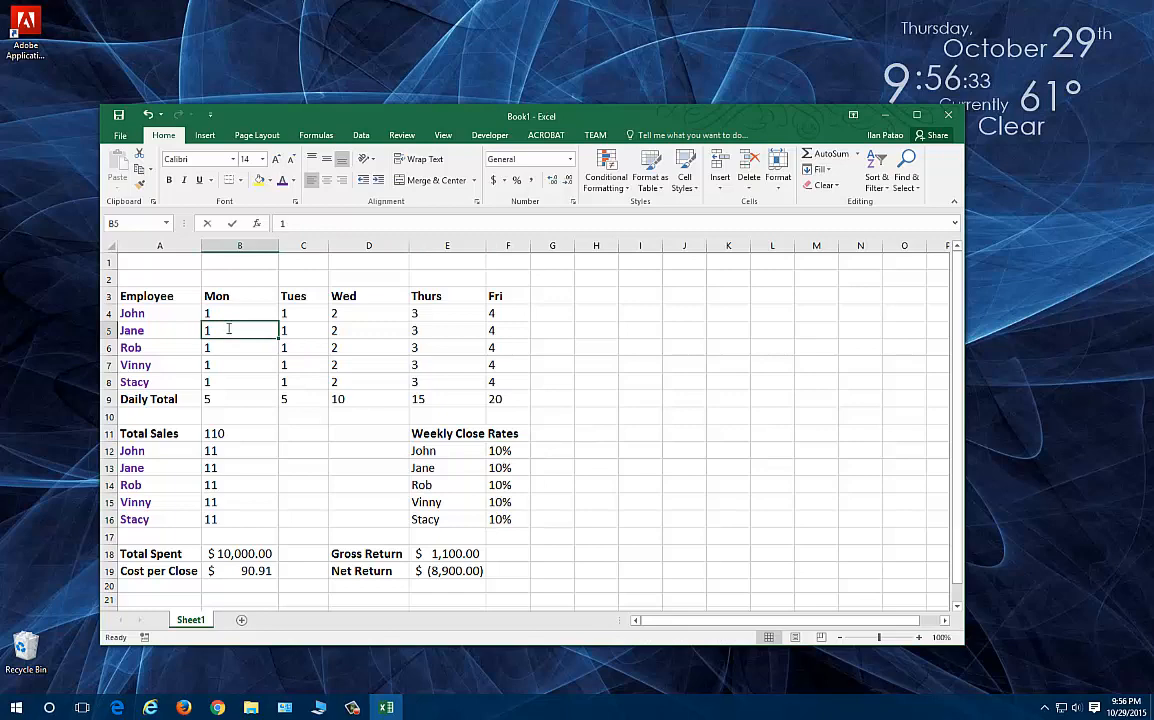
- Set the Monday sales in B5, B6 and B7 to 2, 3 and 4
text(2)
key(Return)
text(3)
key(Return)
text(4)
key(Tab)
- Set the Tuesday sales in C4, C5 and C6 to 4, 3 and 3
key(Down)
key(Up)
key(Up)
key(Up)
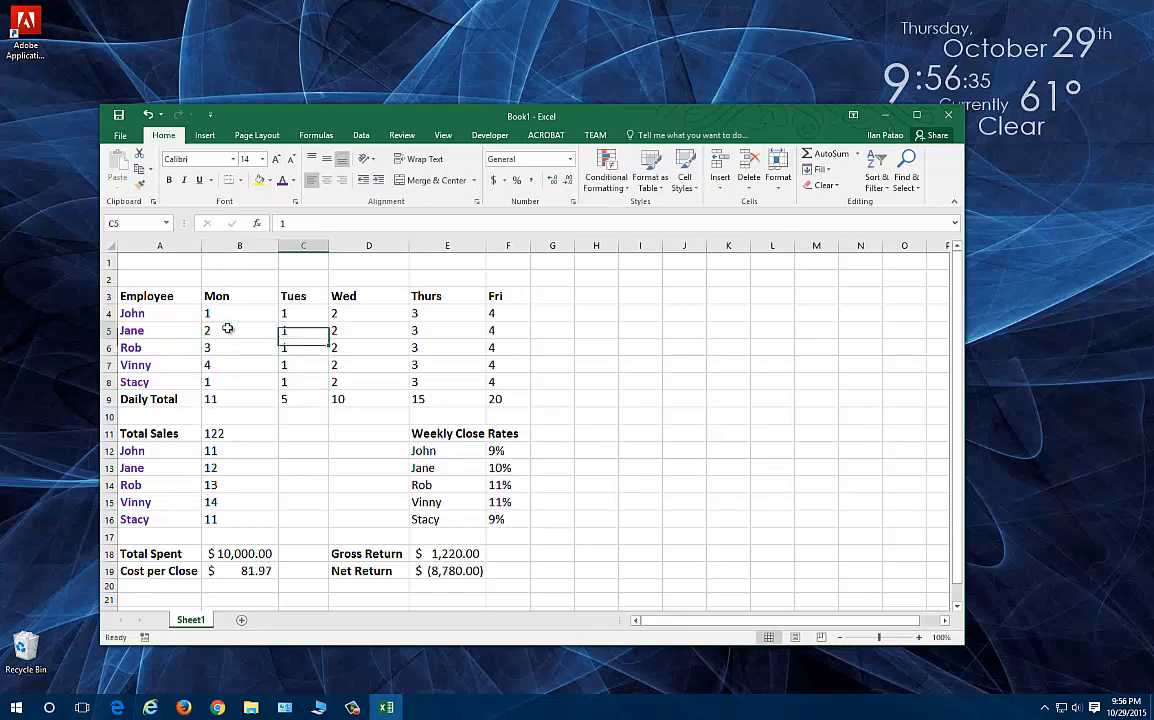
key(Up)
text(4)
key(Return)
text(3)
key(Return)
text(3)
key(Return)
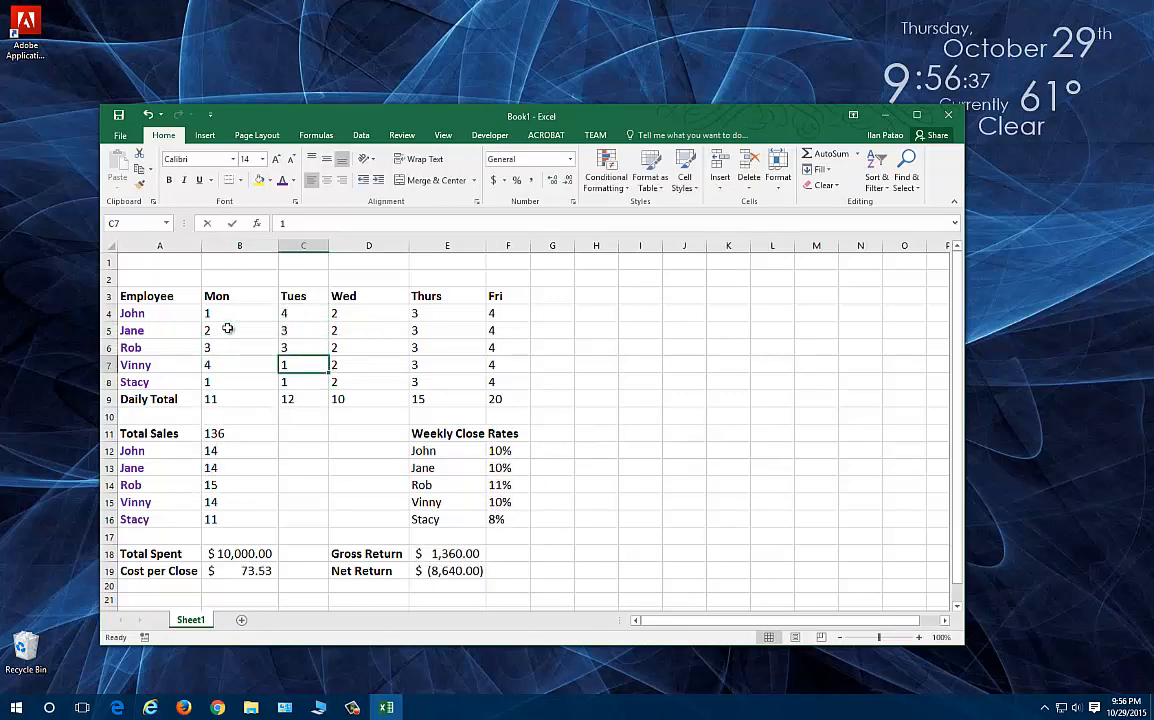
text(565)
key(Tab)
key(shift+Tab)
text(34)
key(Return)
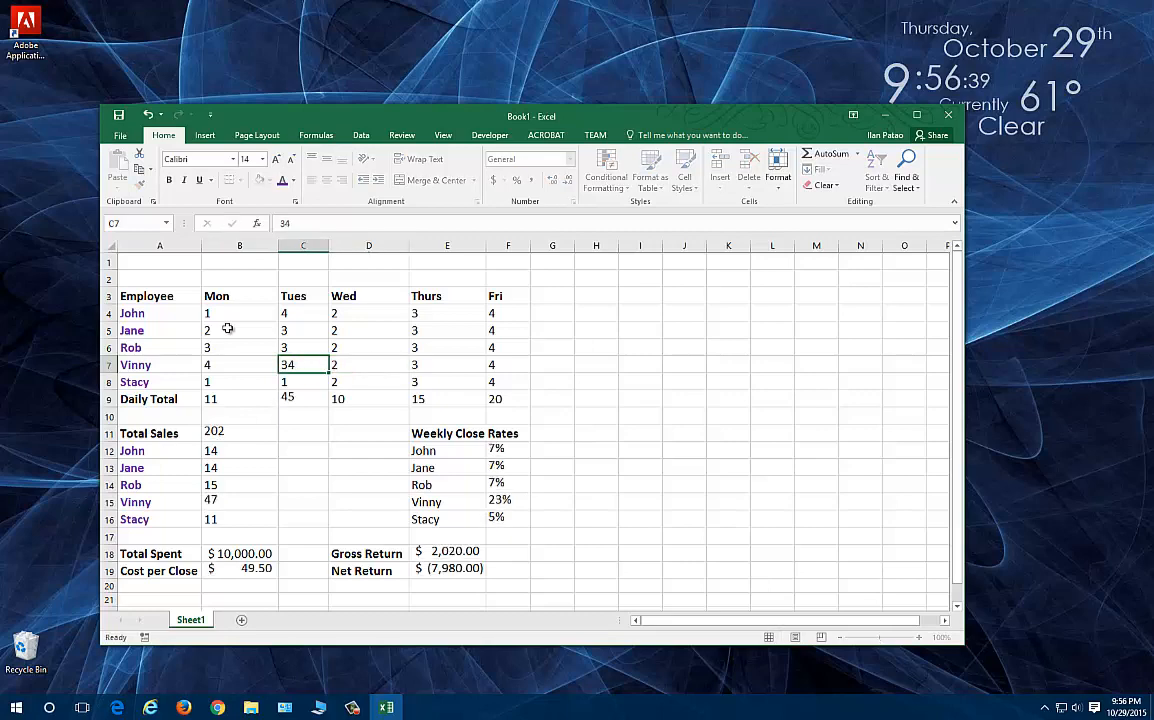
- Set the Tuesday sales in C7 to 5 and the Wednesday sales in D7 to 4
text(5)
key(Tab)
text(4)
key(Tab)
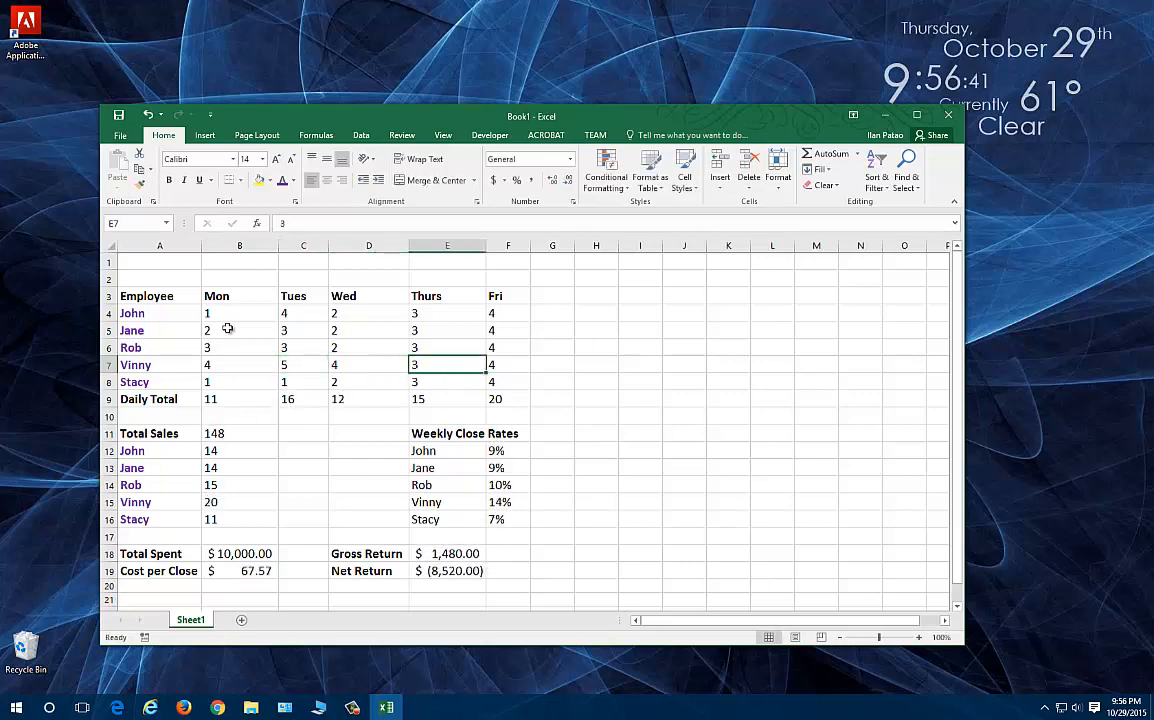
- Set the Thursday sales in E6 to 4 and the Friday sales in F5, F6 and F7 to 4, 3 and 3
key(Up)
text(4)
key(Right)
key(Up)
text(4)
key(Down)
text(3)
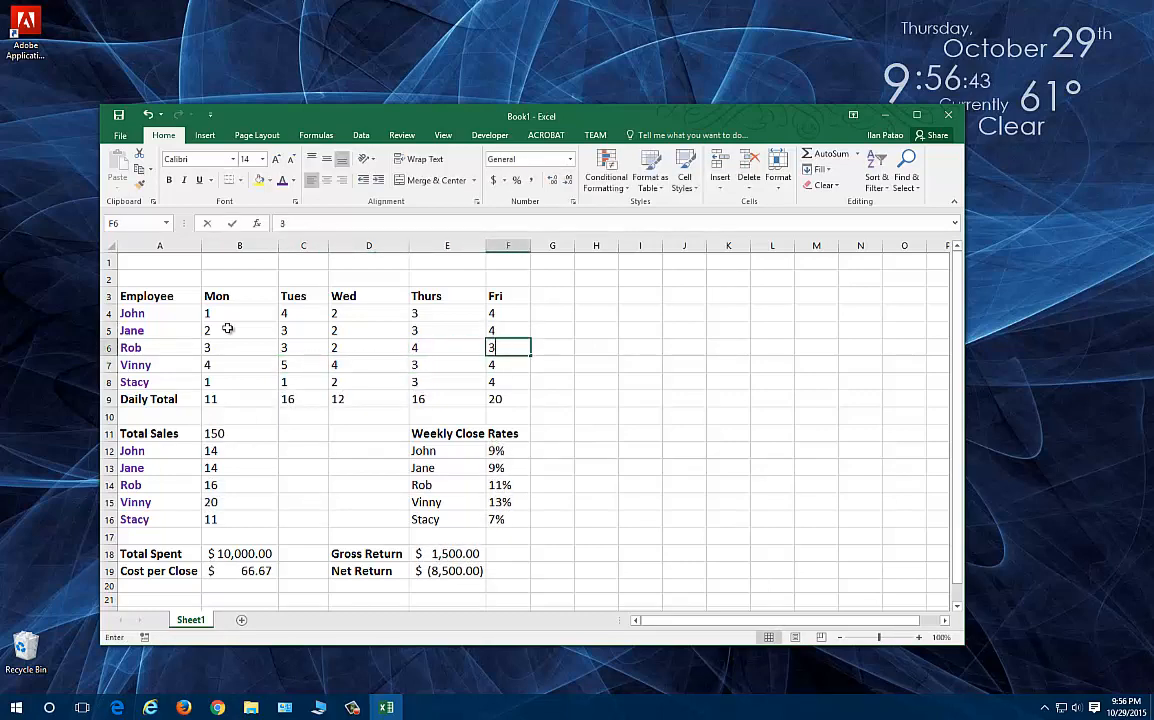
key(Down)
text(3)
key(Down)
key(Left)
key(Left)
key(Up)
key(Up)
key(Right)
key(Up)
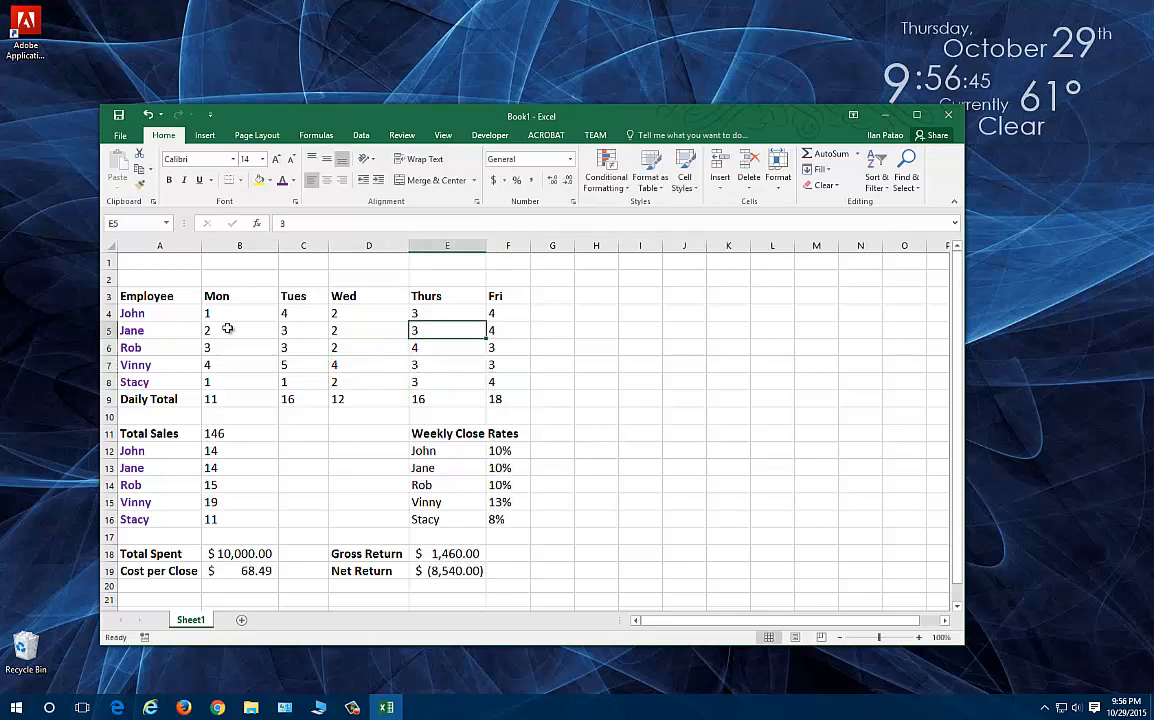
- Set the Wednesday sales in D5 to 1
key(Left)
text(1)
key(Down)
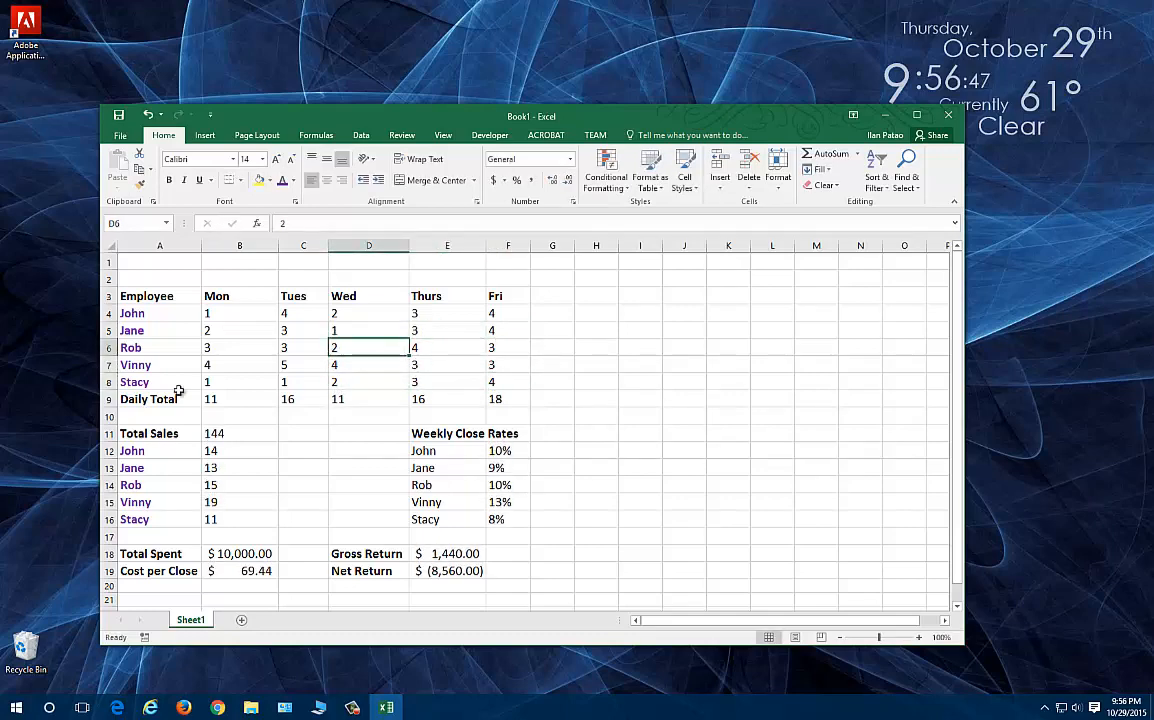
- Inspect the Total Sales formula in B11, the employee total in B15 and the matching close rate in F15
click(234, 433)
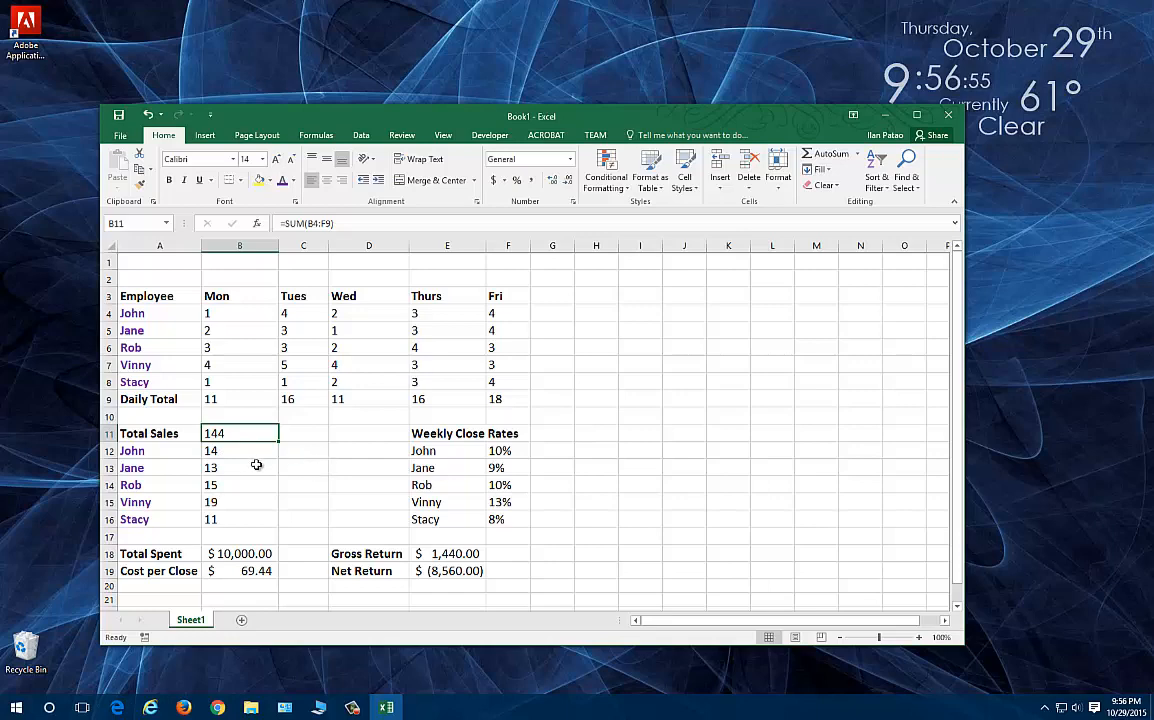
click(242, 502)
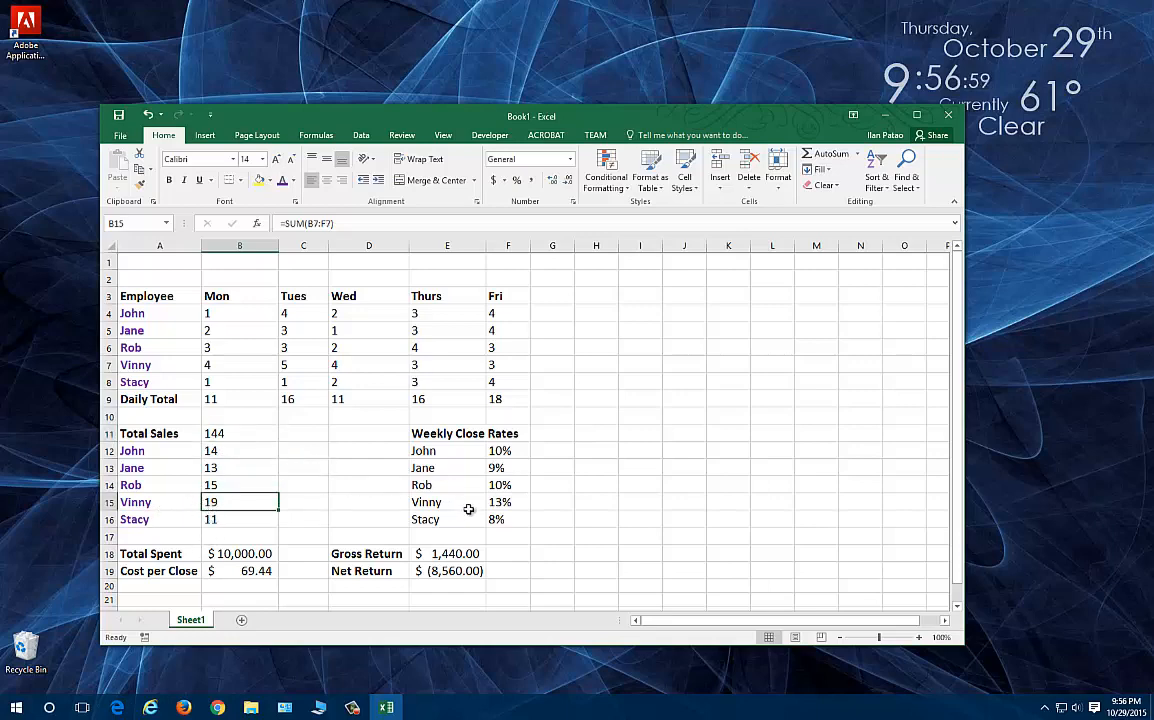
click(507, 503)
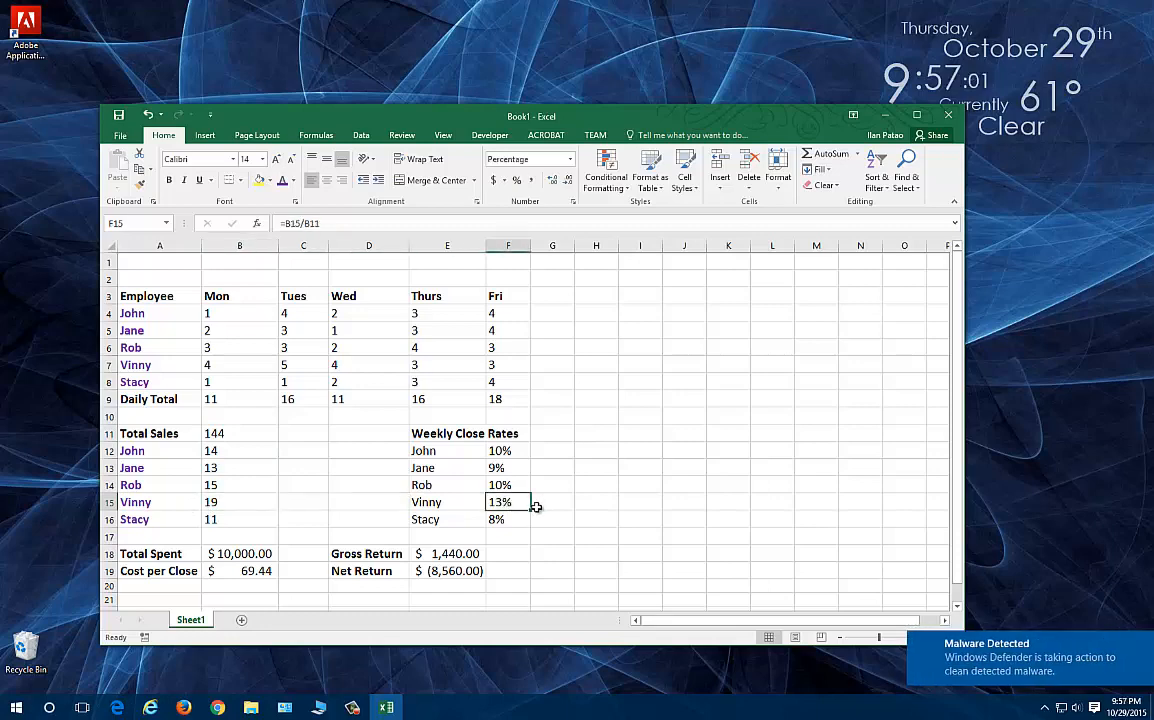
- Delete the formula from the first employee's weekly close rate in F12
double_click(503, 452)
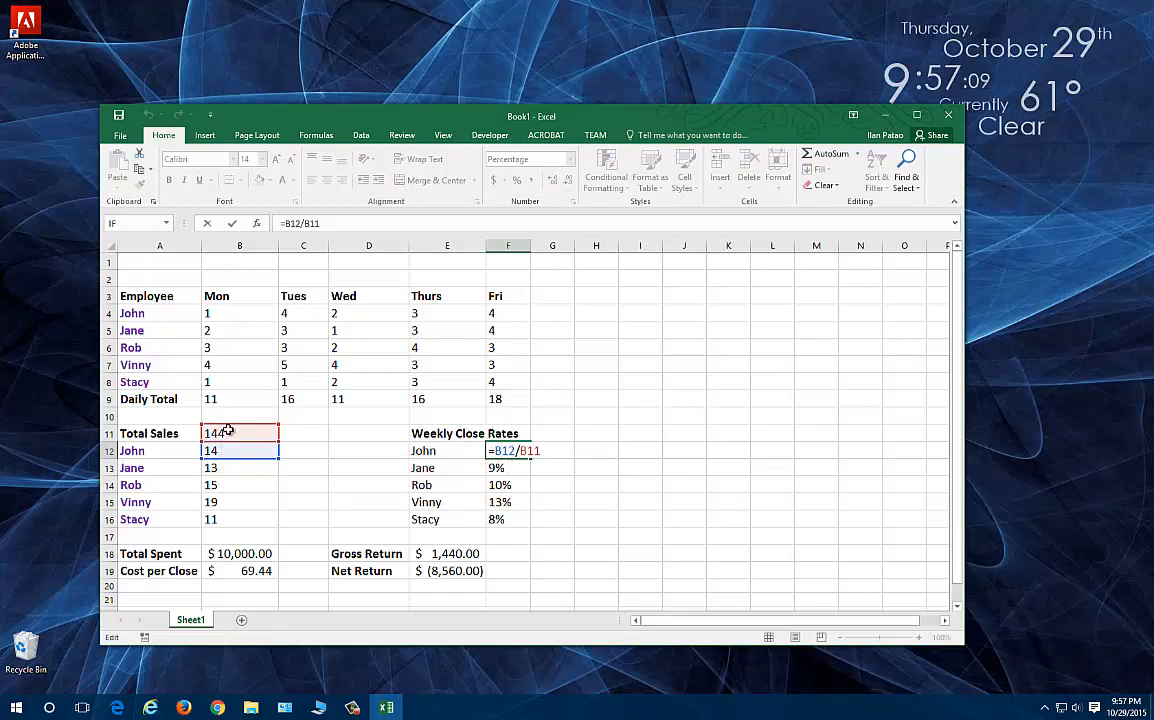
drag(513, 451, 343, 451)
key(BackSpace)
key(Return)
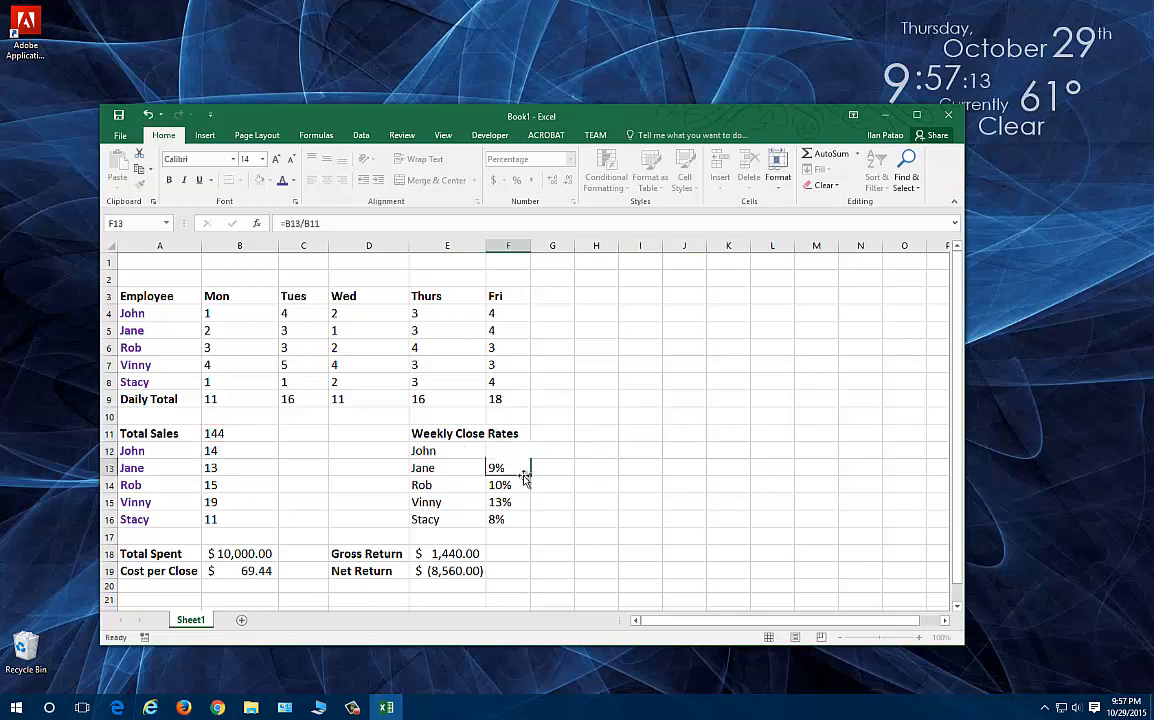
- Enter the close rate formula =B12/B11 in F12, dividing the employee's total by Total Sales
click(498, 453)
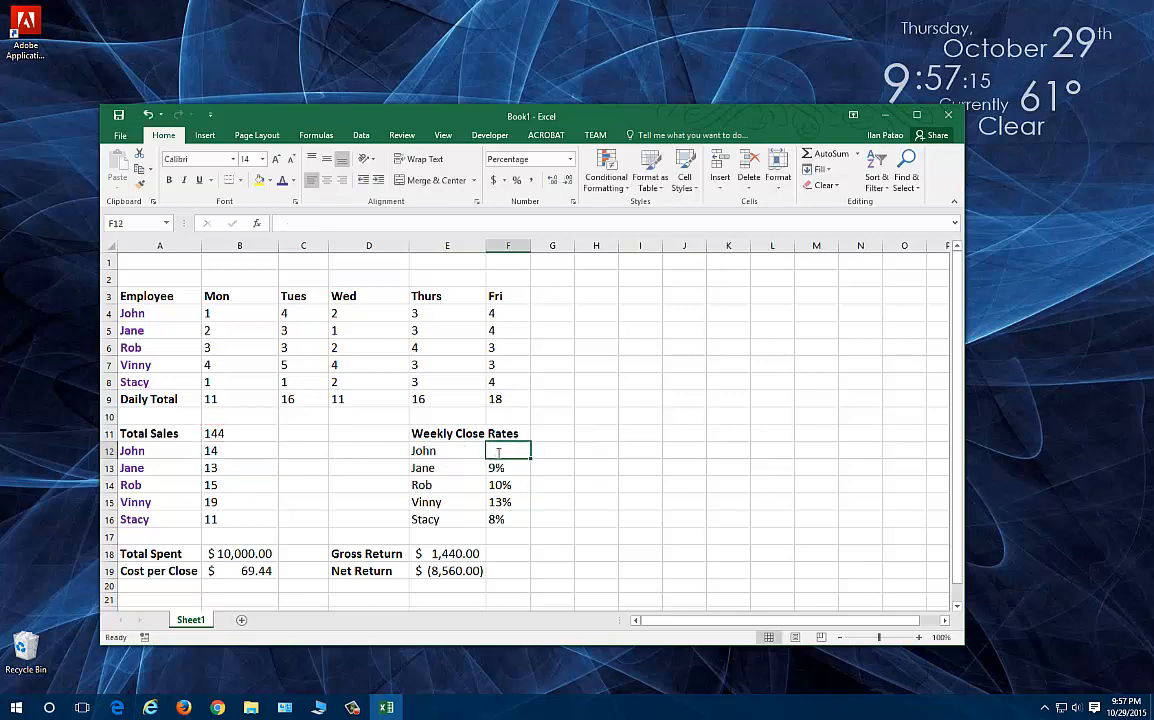
text(=)
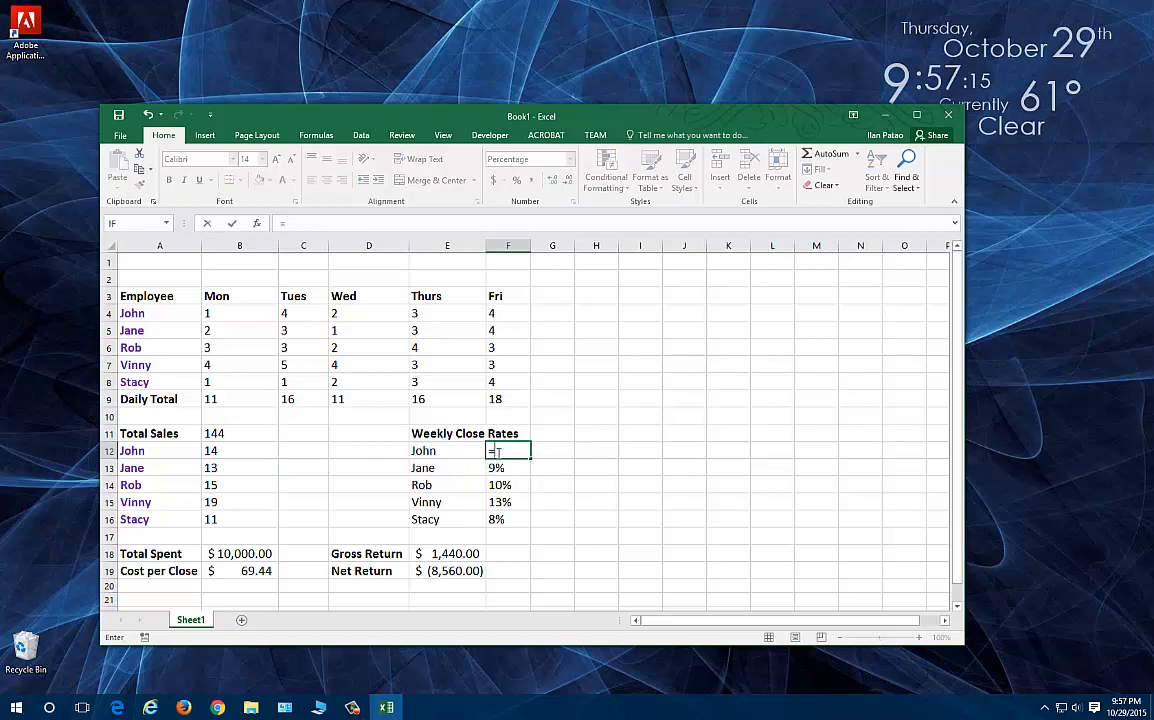
click(234, 453)
text(/)
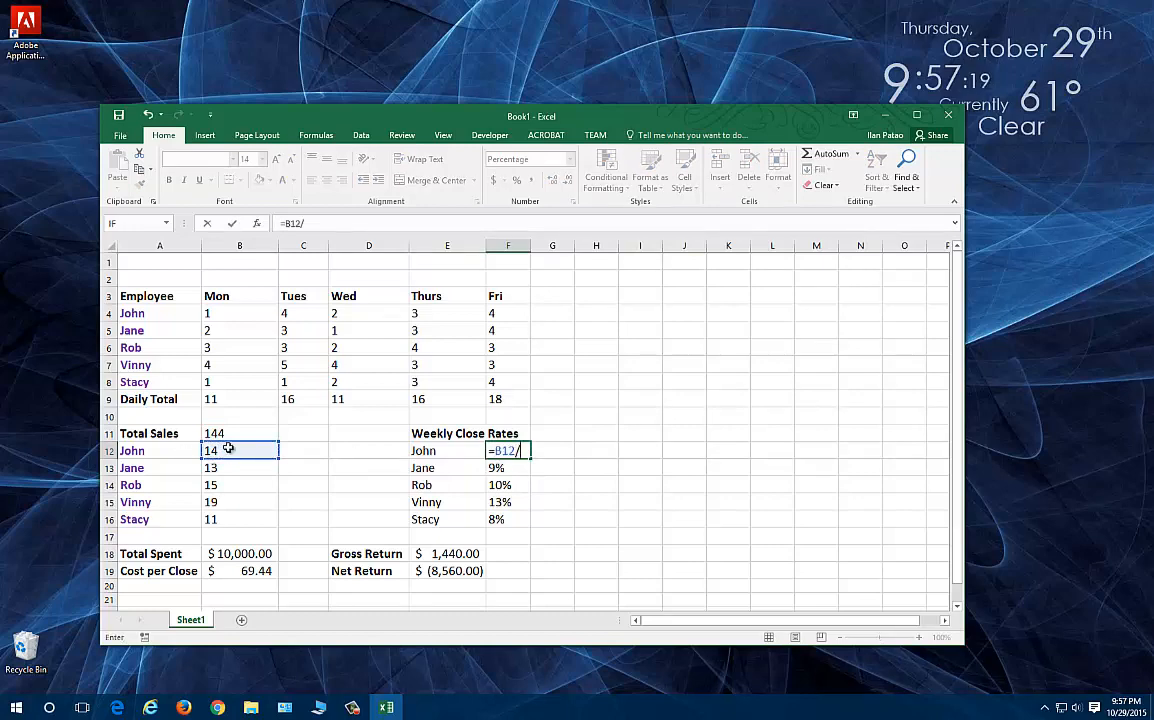
click(236, 433)
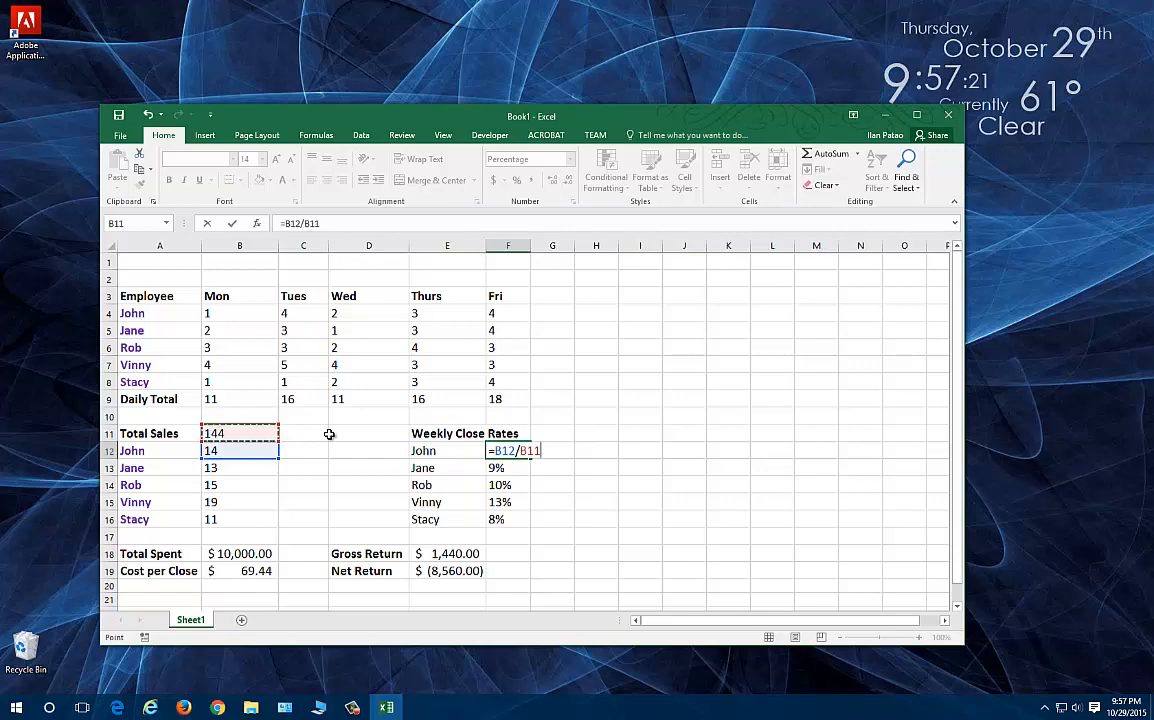
key(Return)
- Compare the weekly close rates in F12:F16 with the employee sales totals in B12:B16
click(514, 452)
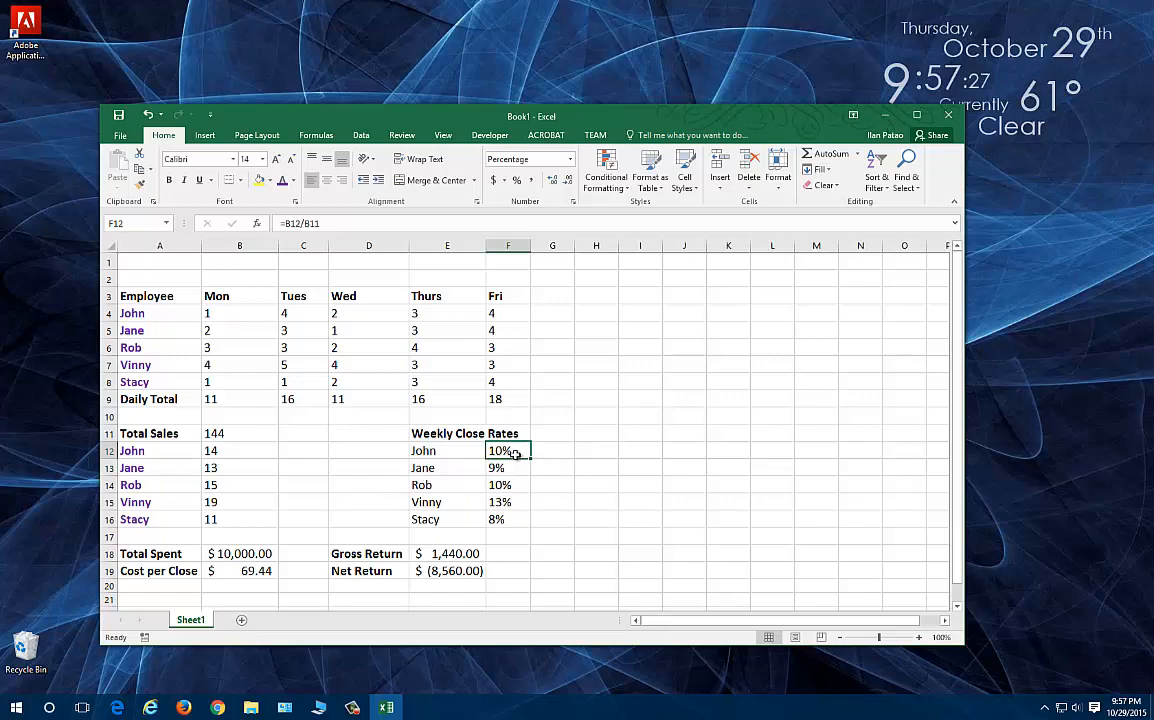
click(508, 486)
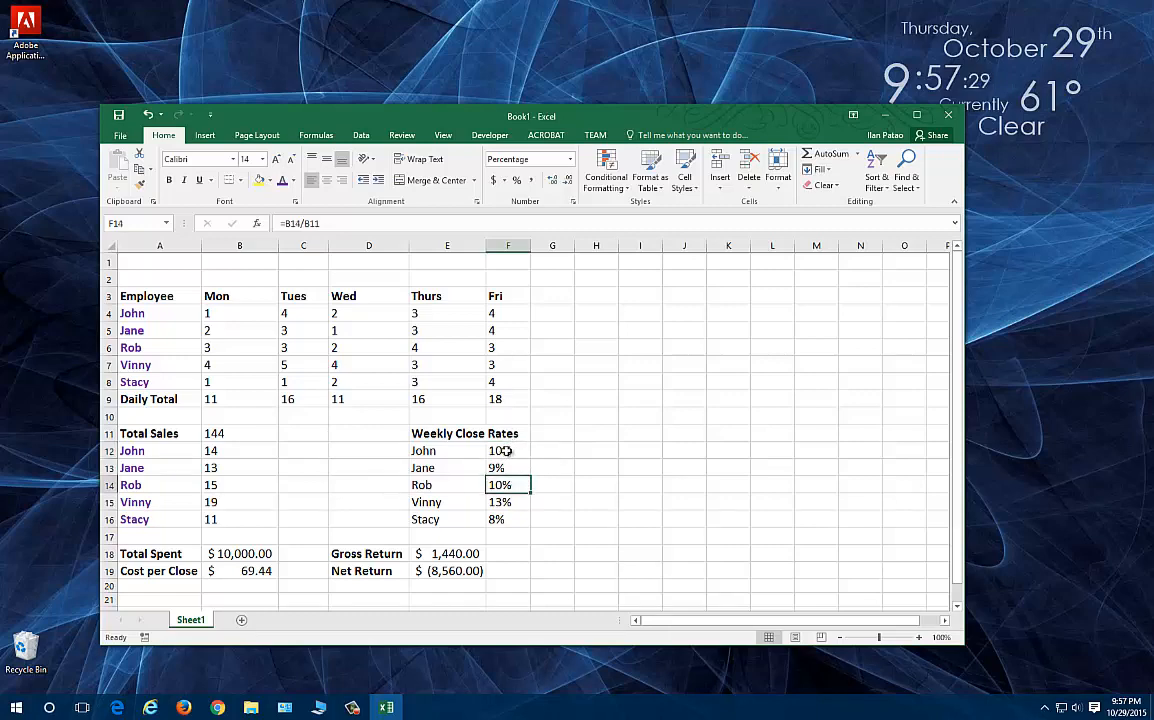
drag(506, 451, 508, 519)
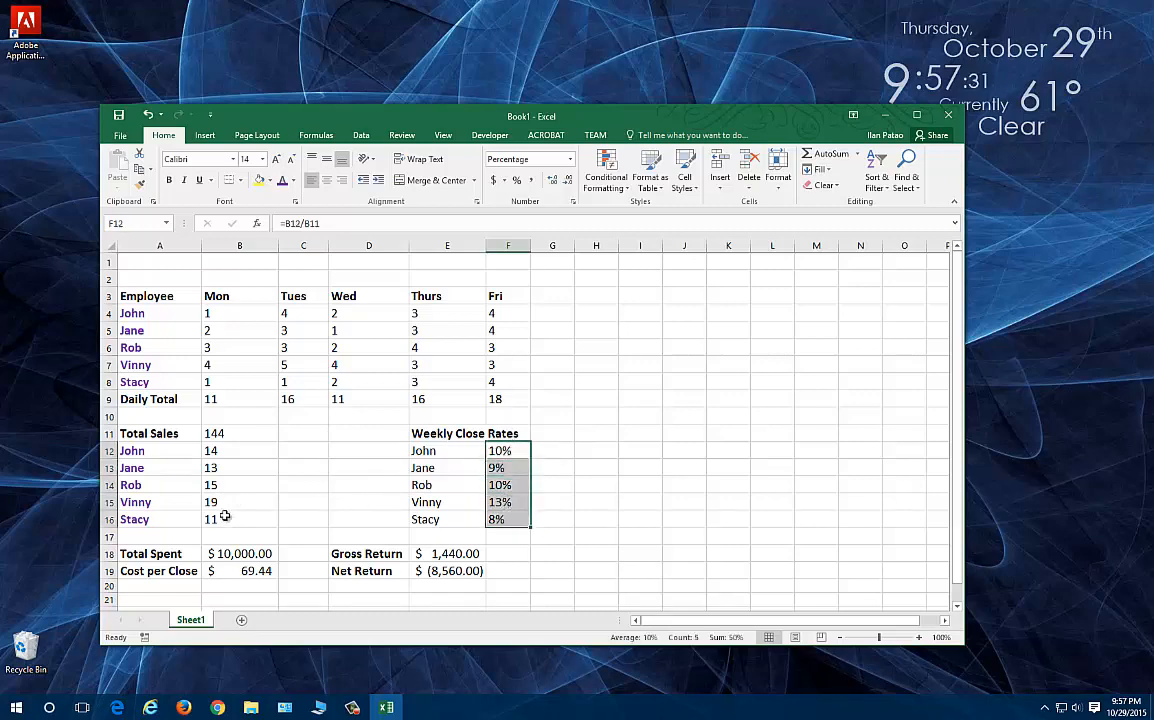
drag(225, 515, 236, 438)
click(509, 451)
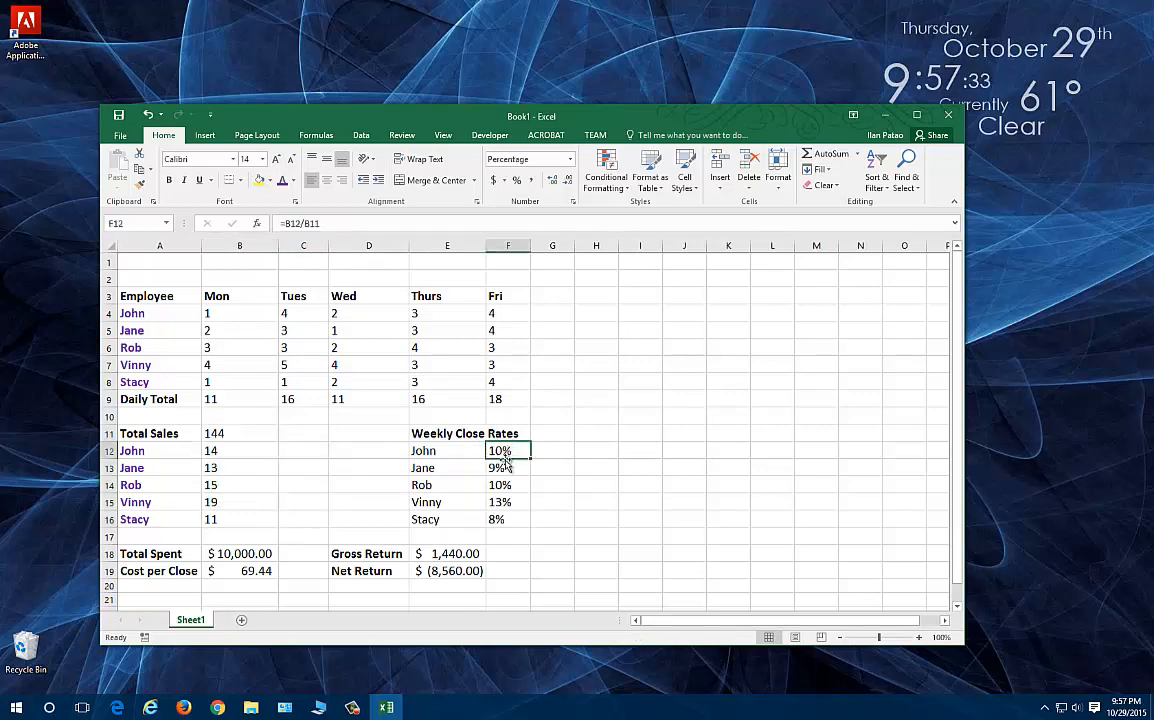
- Inspect the cell references in the close rate formulas from F13 down to F16
double_click(503, 468)
key(Return)
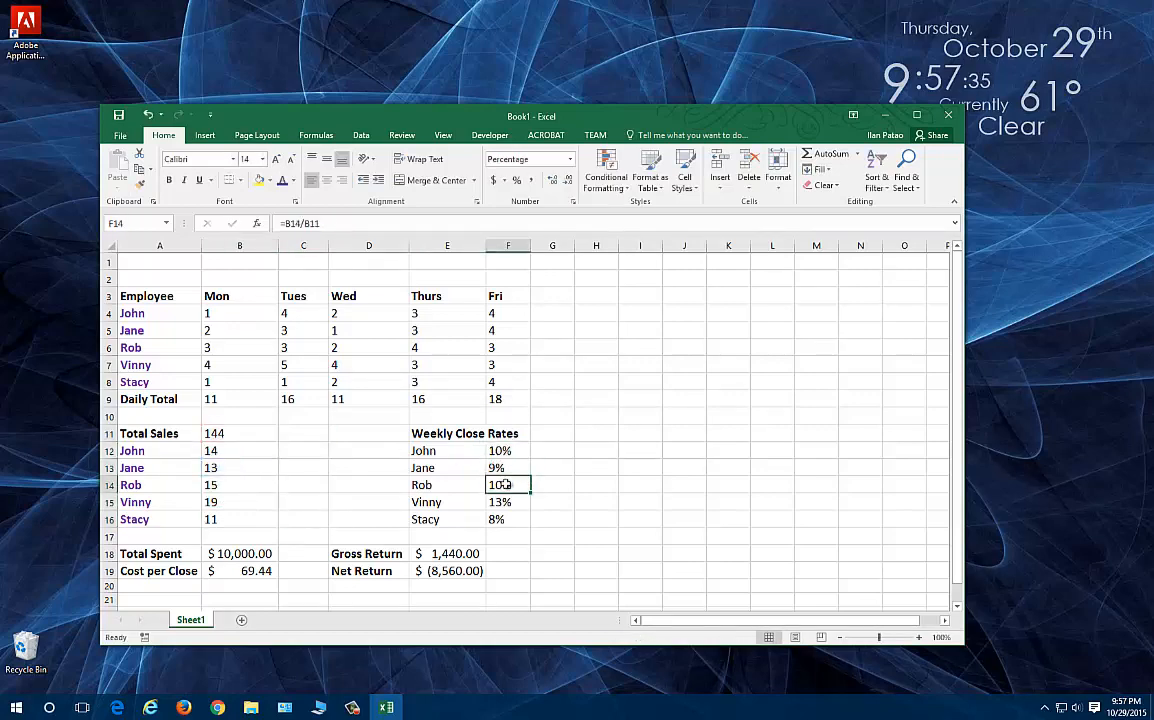
double_click(506, 484)
key(Return)
text(,)
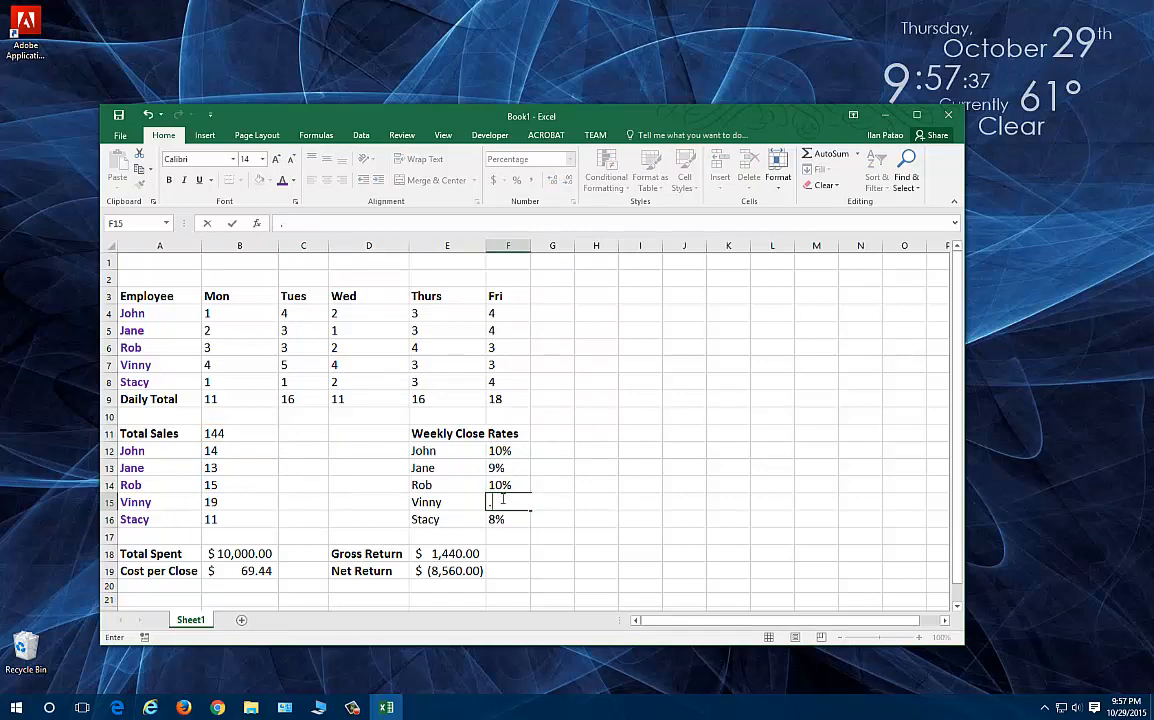
key(Escape)
double_click(505, 501)
key(Return)
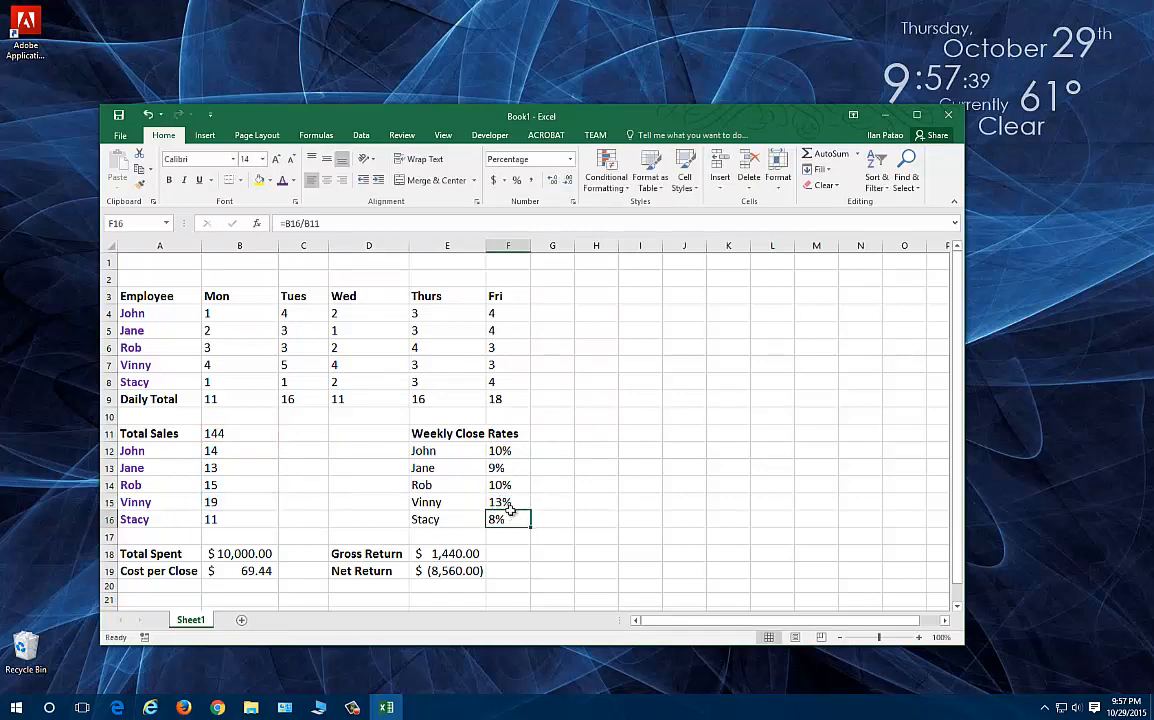
double_click(507, 520)
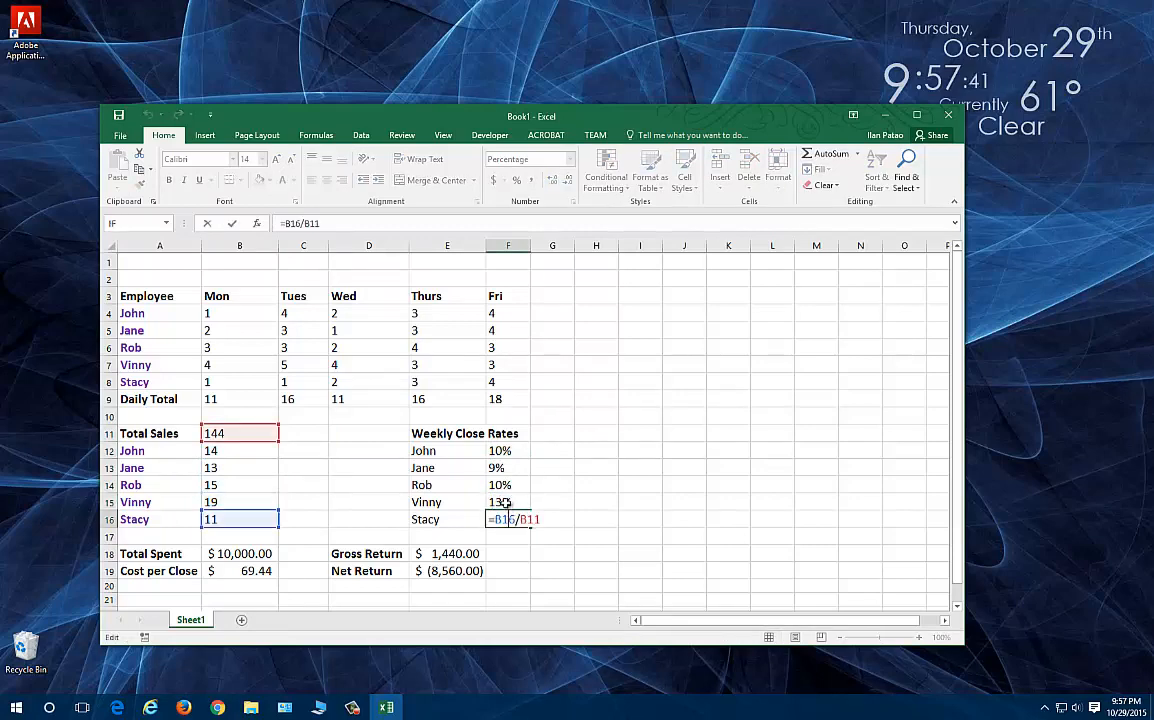
key(Escape)
- Recheck the close rate formulas from F15 back up to F12
double_click(508, 502)
double_click(506, 487)
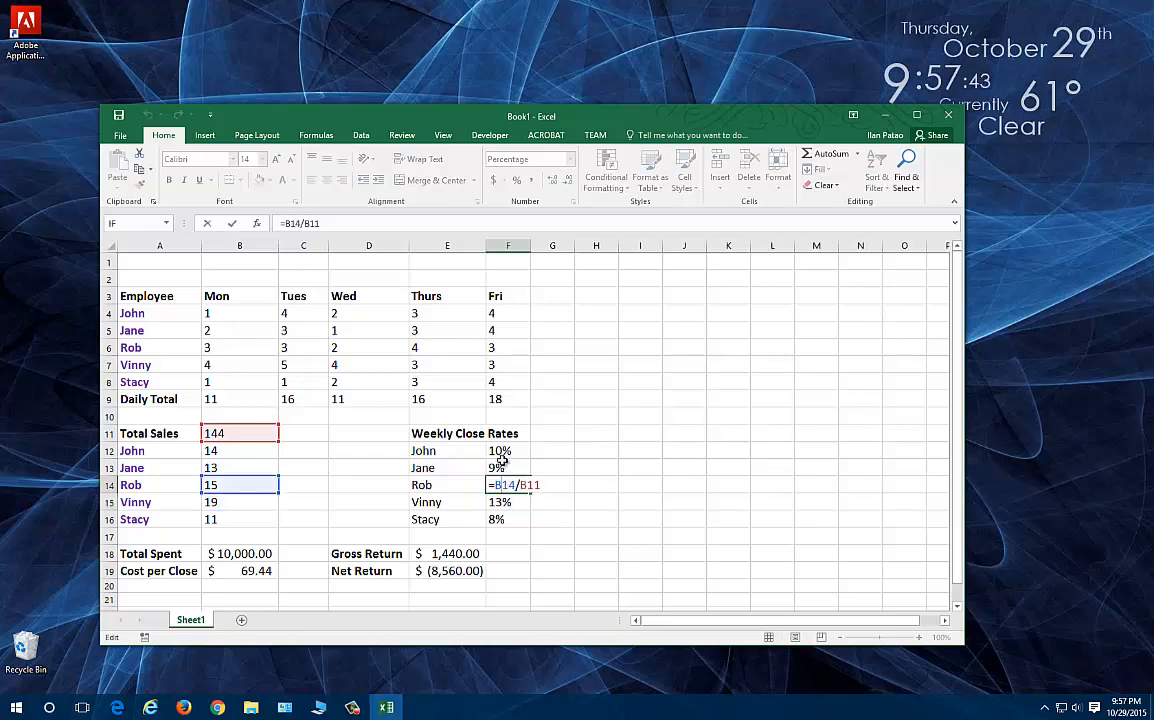
double_click(504, 464)
double_click(503, 450)
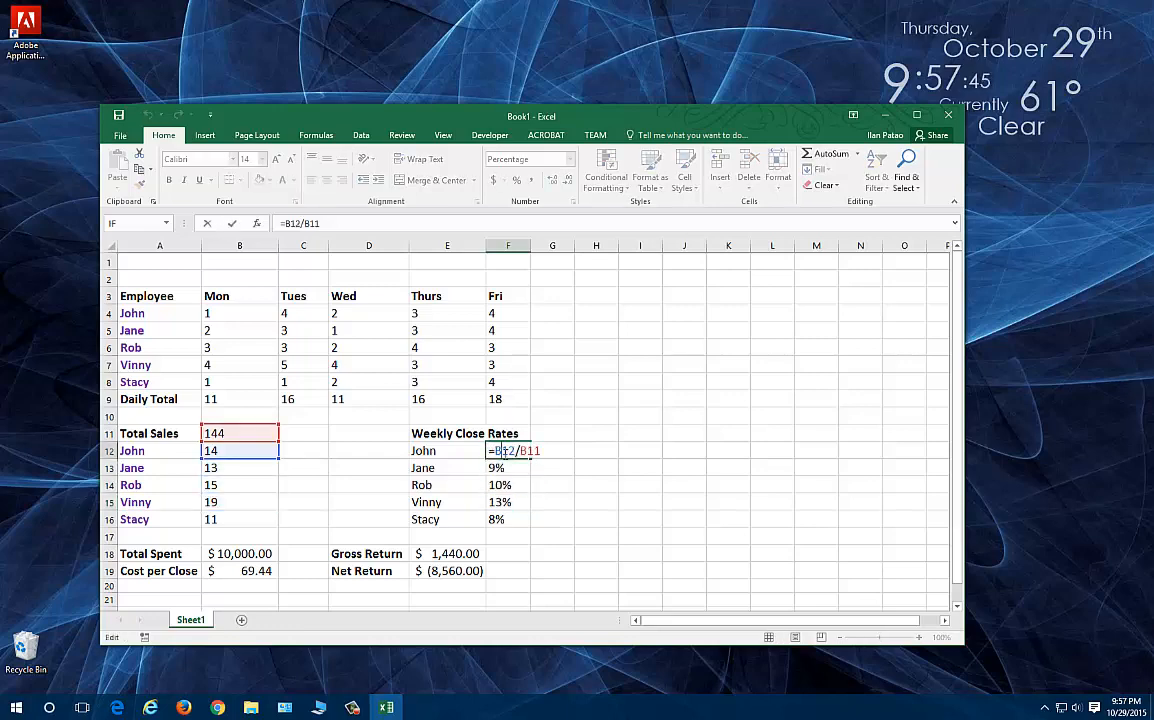
key(Return)
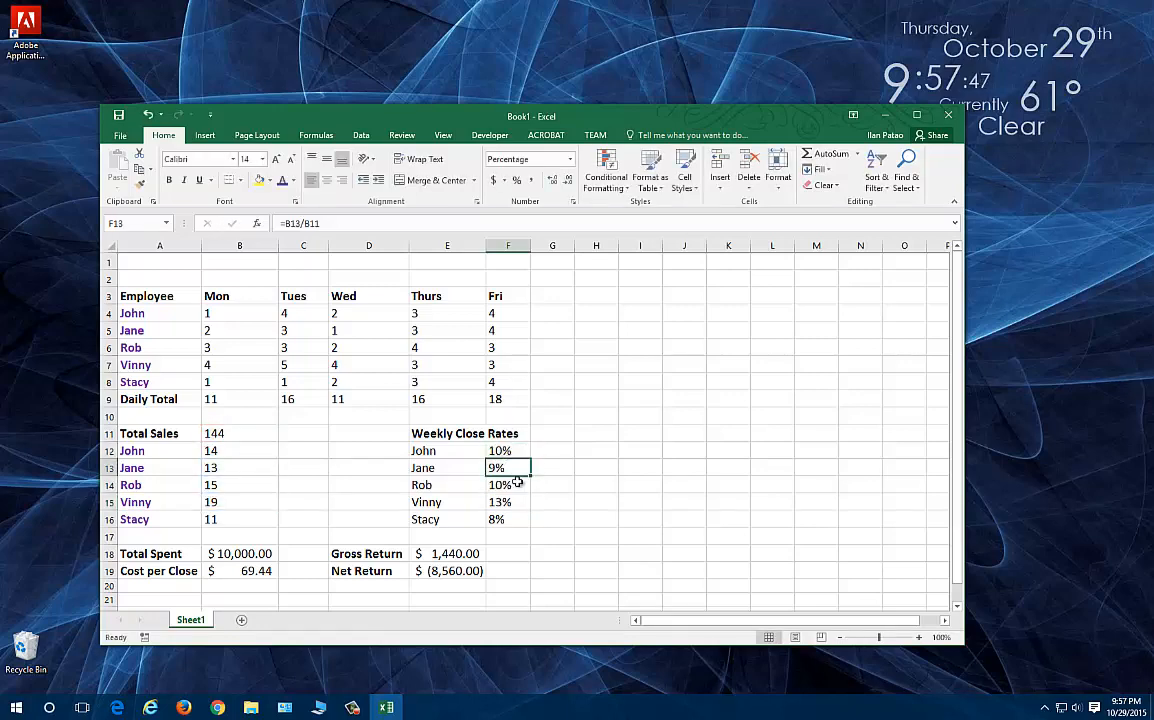
drag(505, 517, 505, 450)
- Examine the Total Spent amount in B18, keeping its entry as it is
click(235, 553)
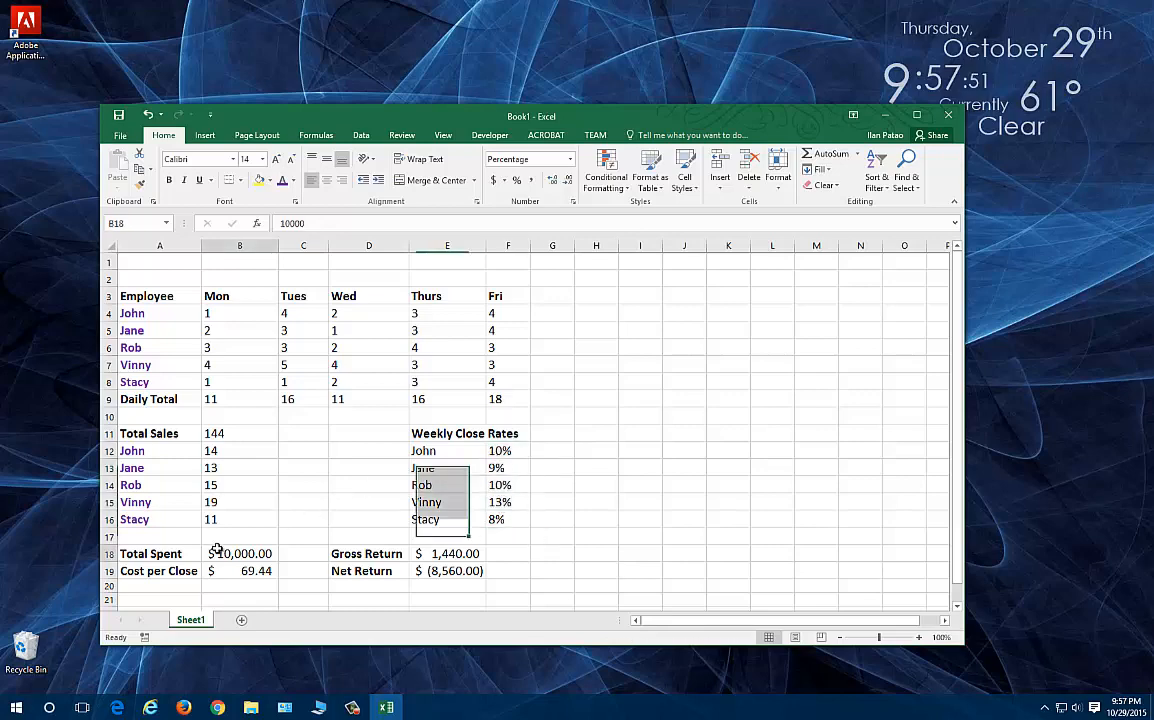
double_click(232, 553)
double_click(225, 553)
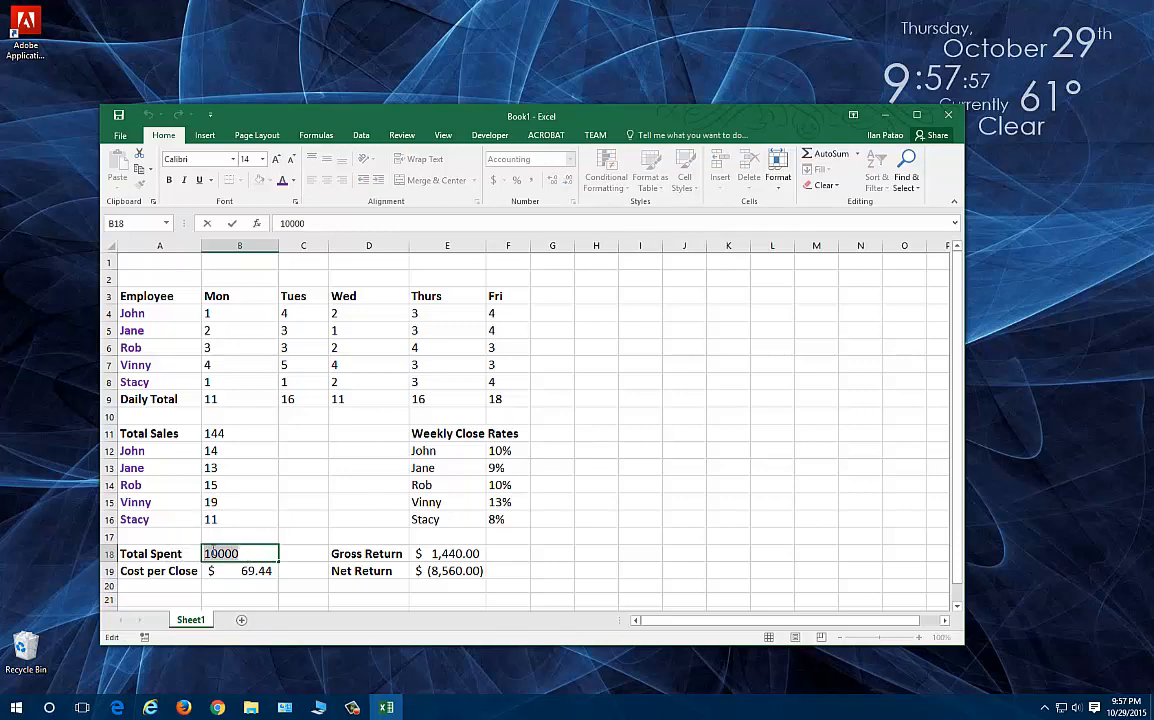
drag(240, 554, 135, 552)
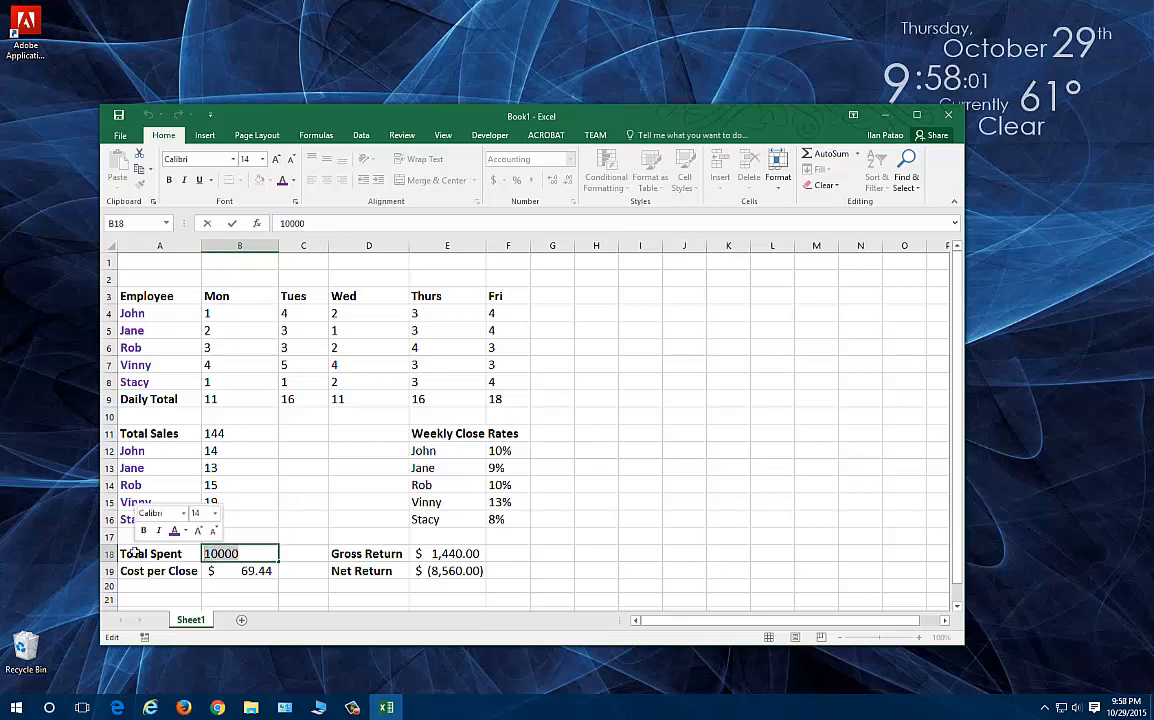
key(Return)
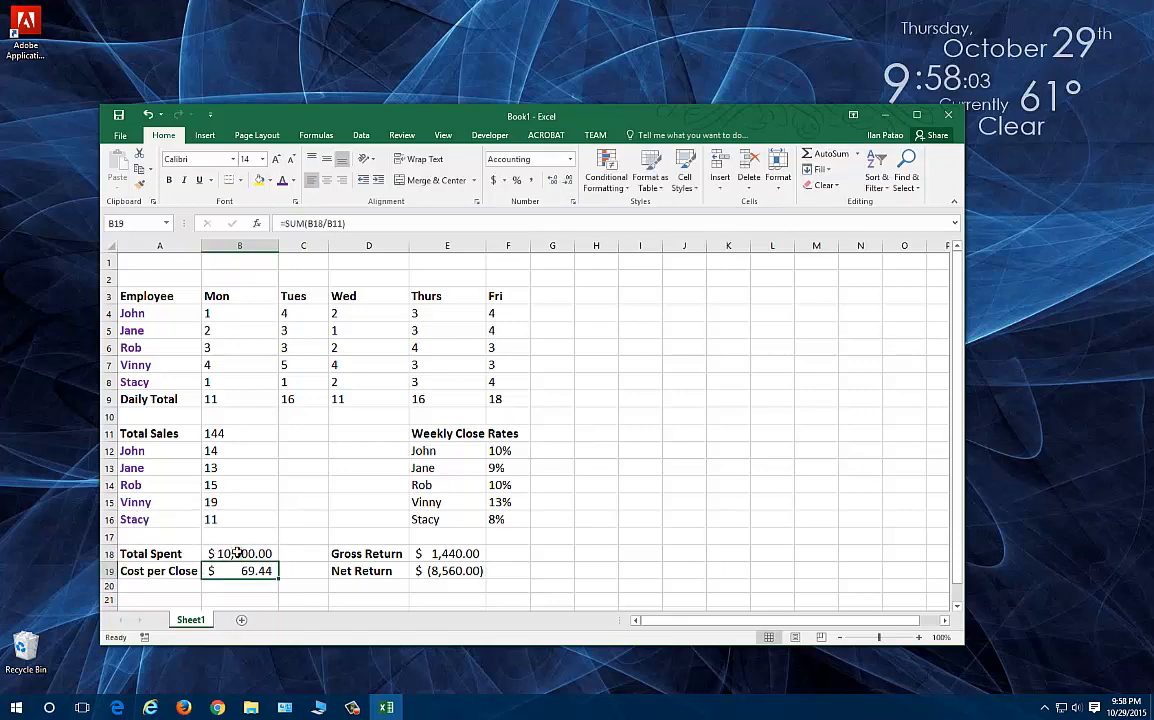
click(236, 551)
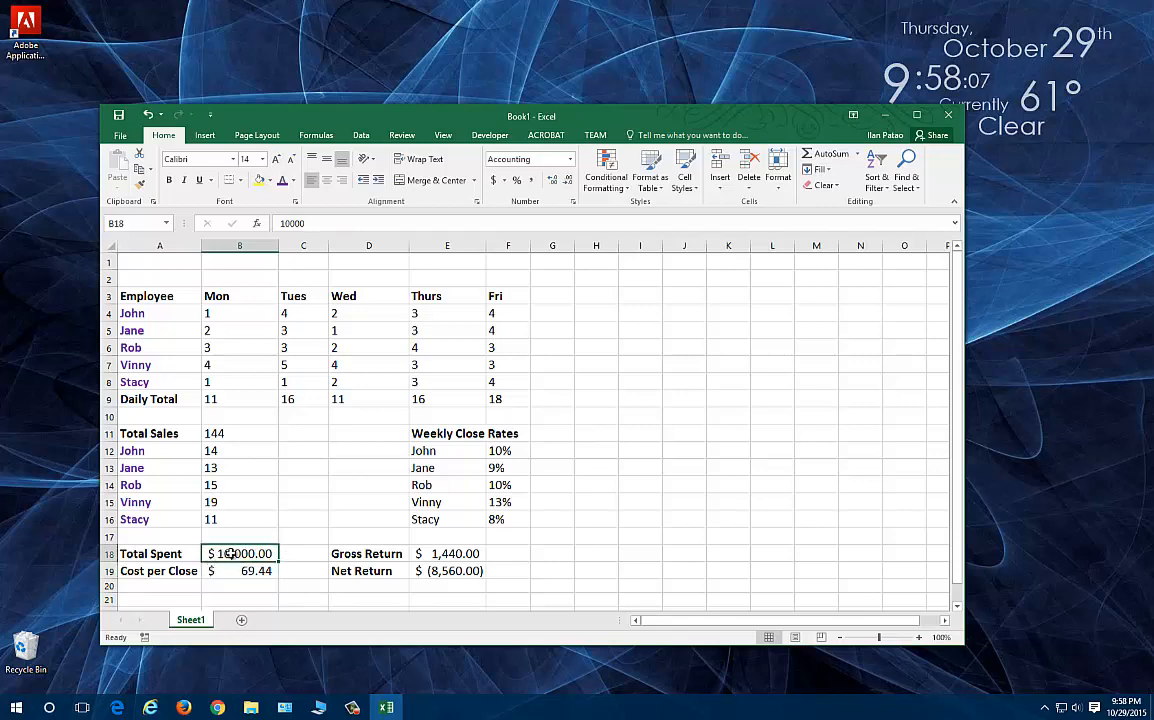
double_click(254, 551)
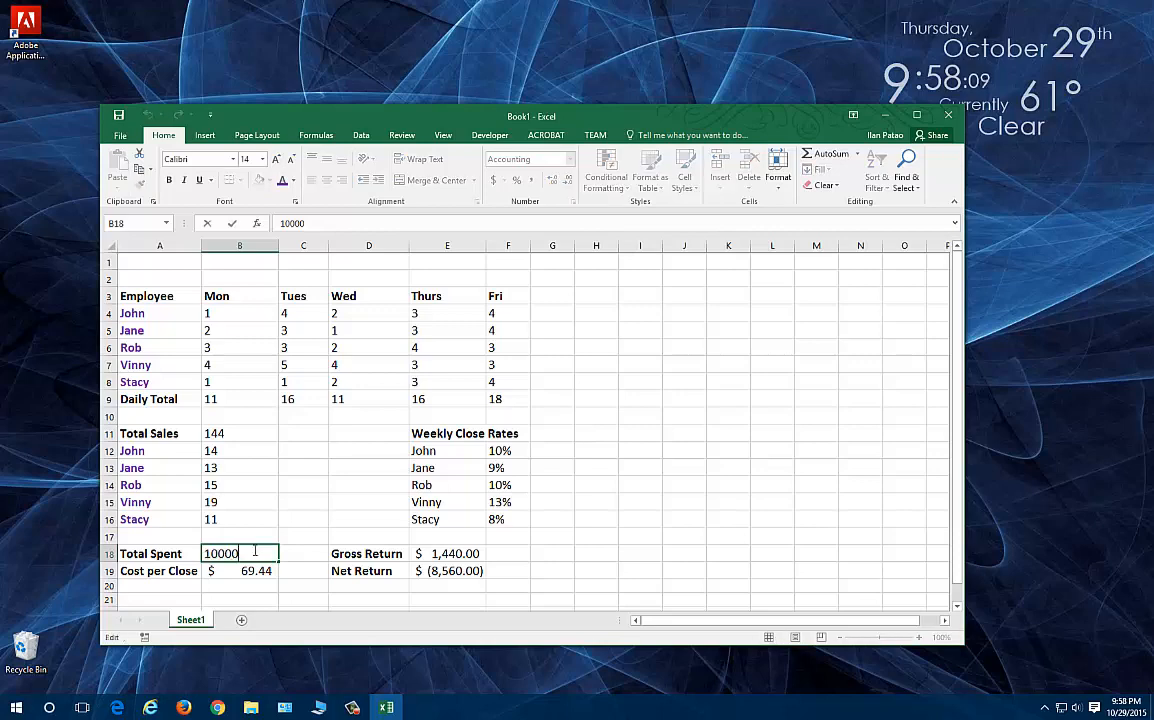
key(Return)
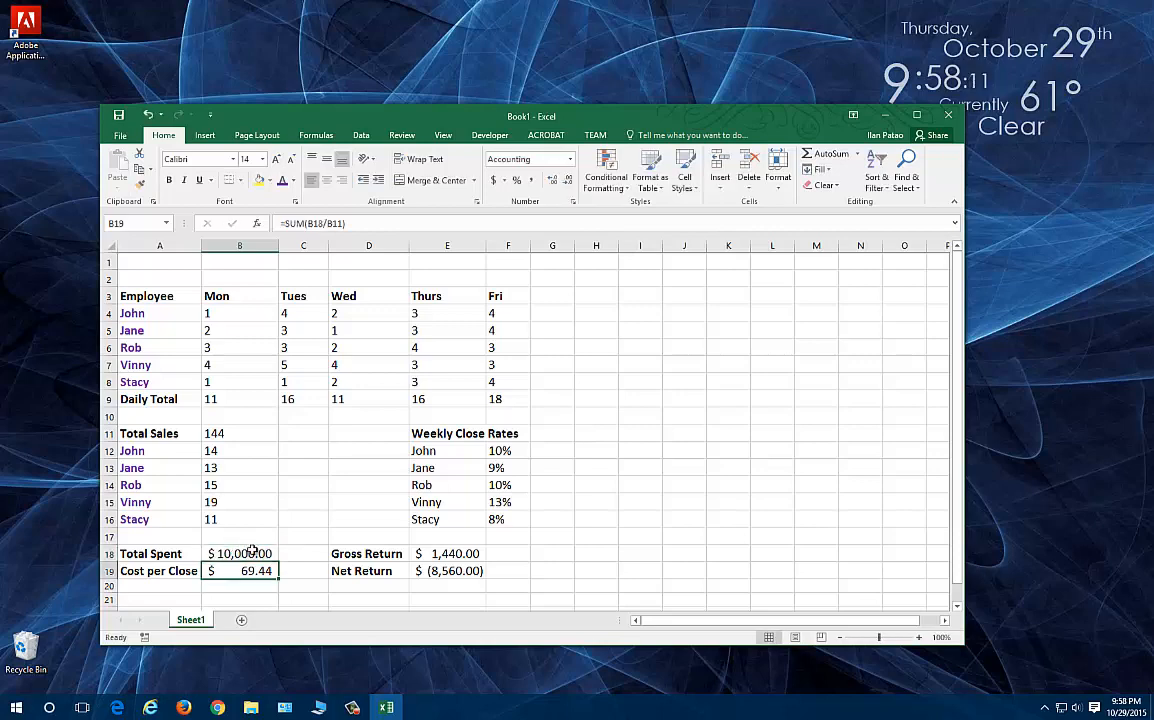
- Inspect the Cost per Close formula in B19 and its references to Total Spent and Total Sales
click(254, 551)
click(214, 571)
click(224, 553)
double_click(224, 553)
click(237, 572)
double_click(240, 571)
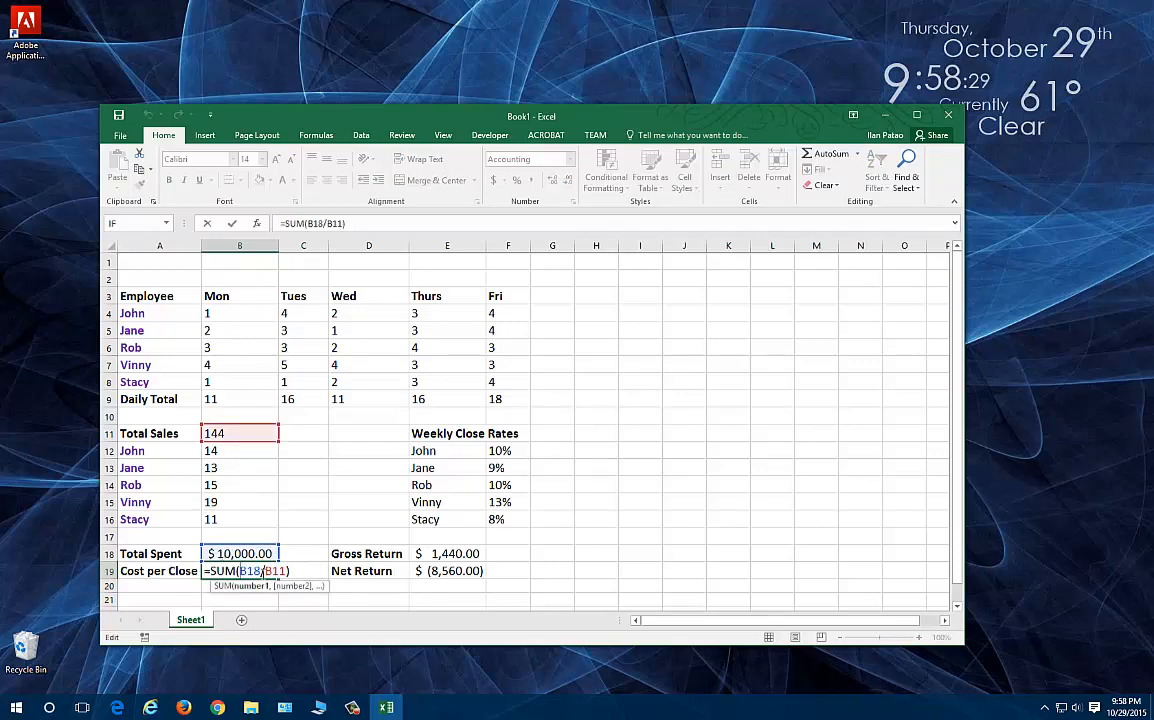
drag(249, 571, 286, 571)
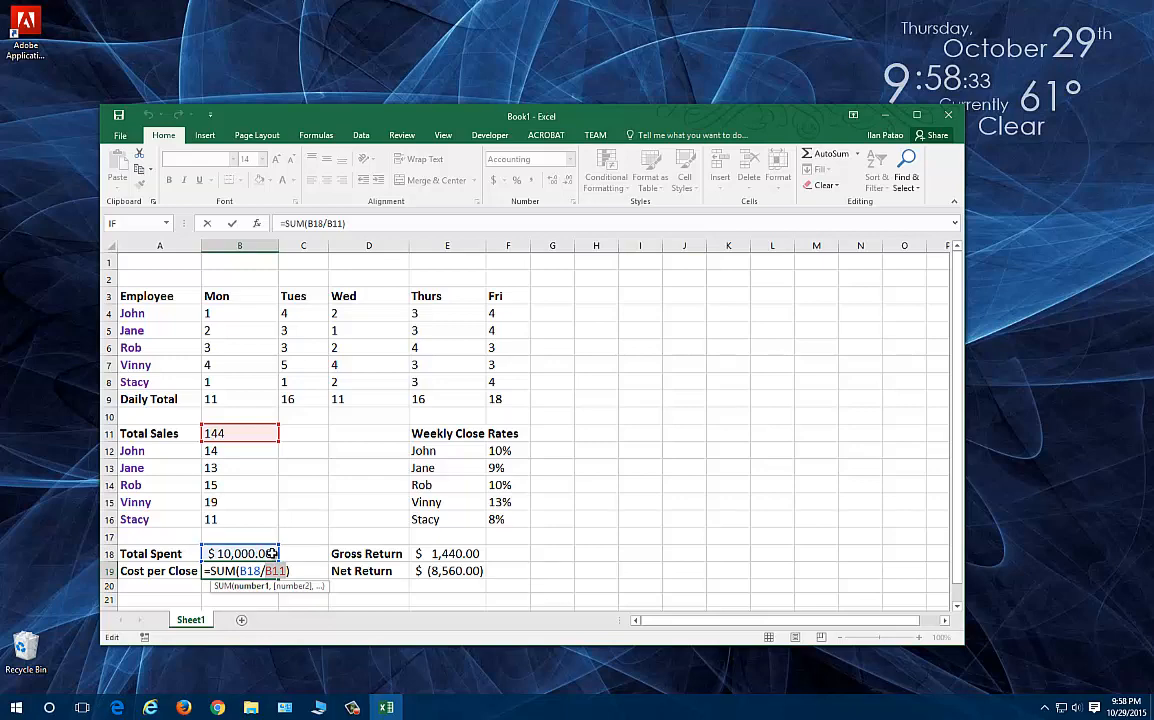
key(Return)
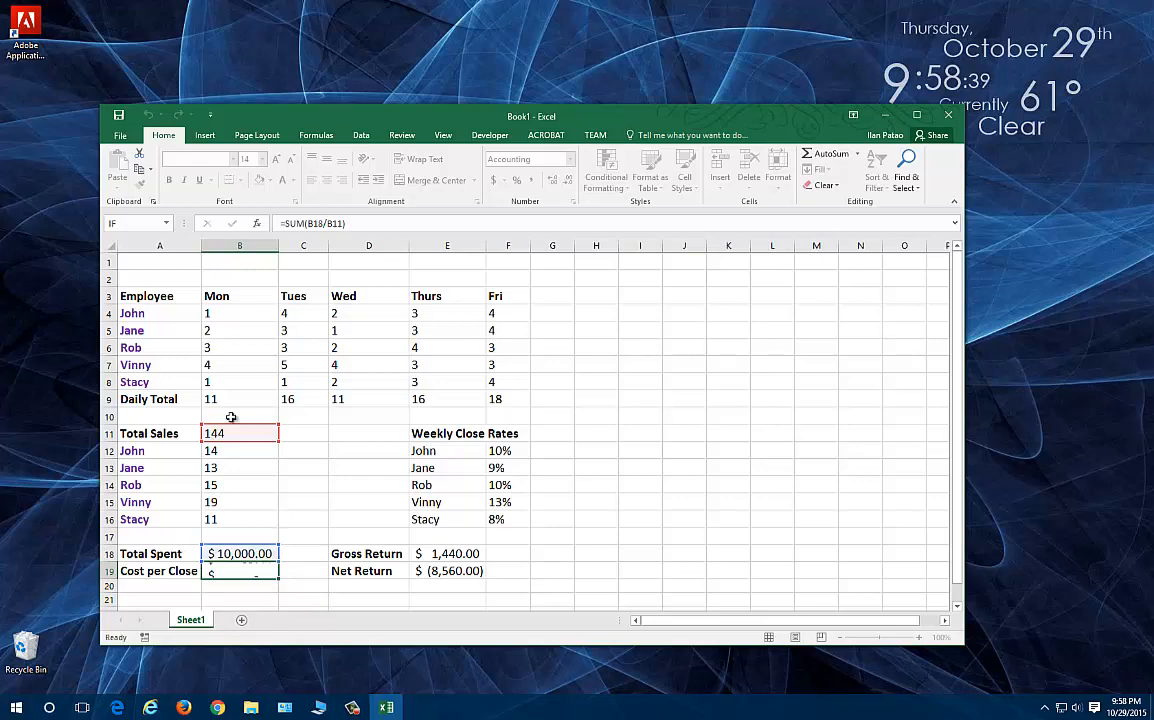
- Set the Wednesday sales in D8 to 1
click(374, 386)
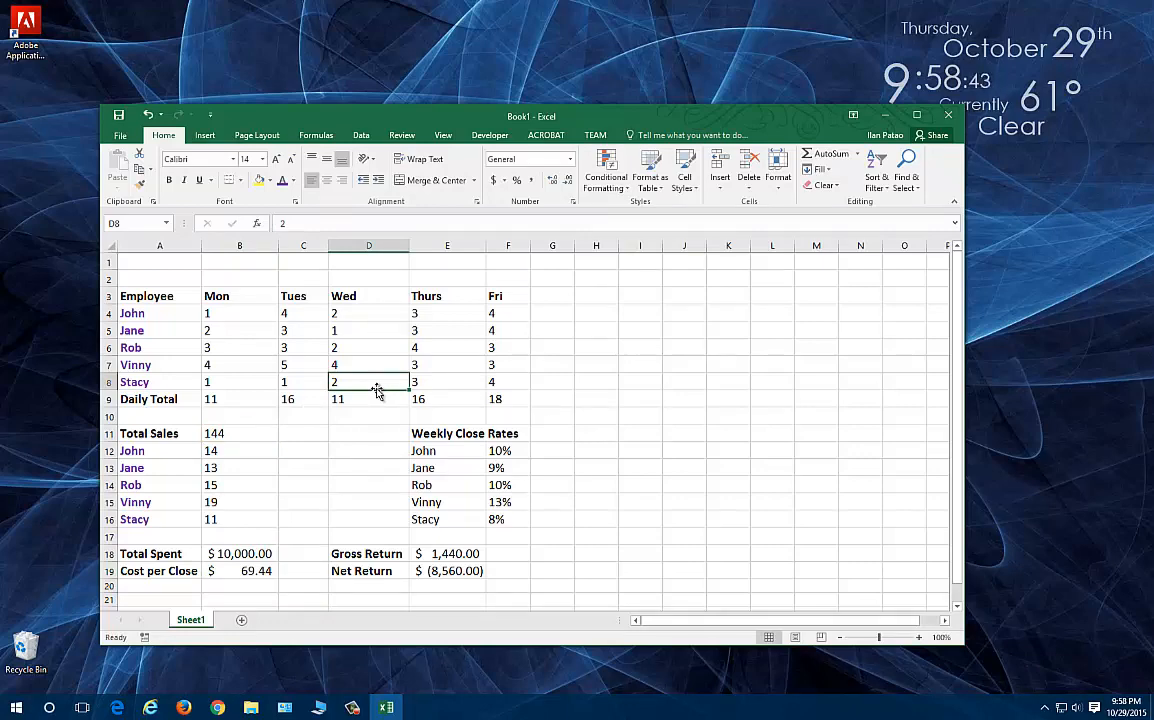
text(1)
key(Up)
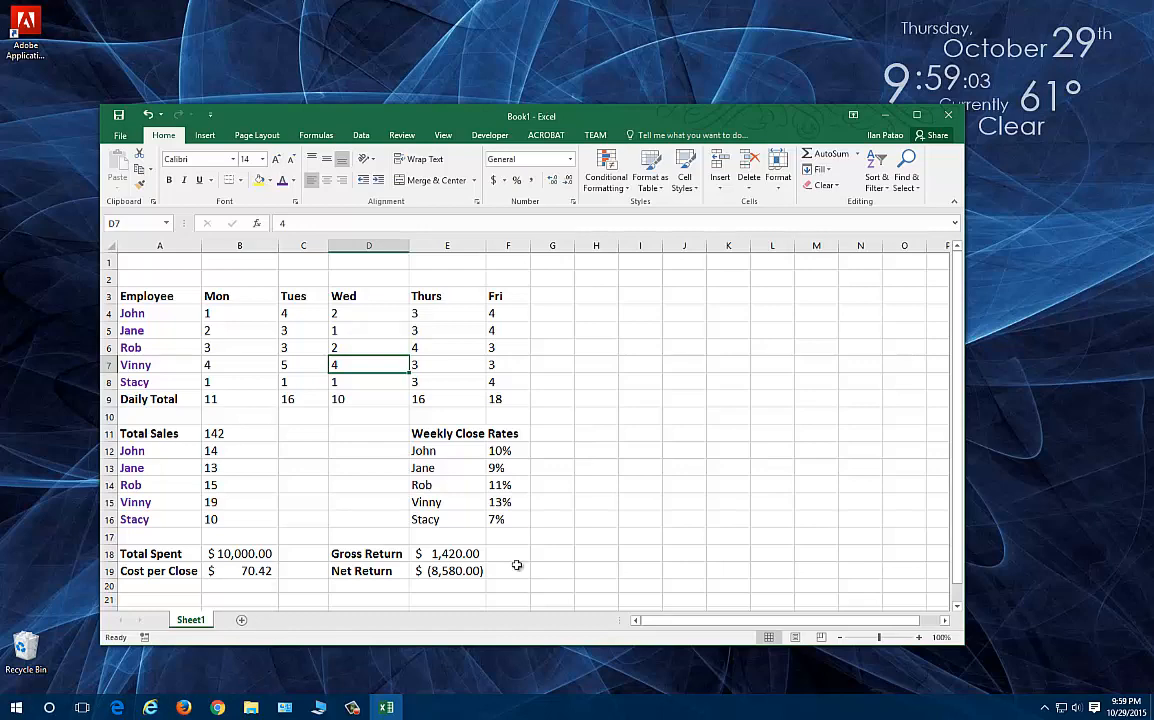
- Inspect the Gross Return formula in E18 and the sales range it references
click(460, 553)
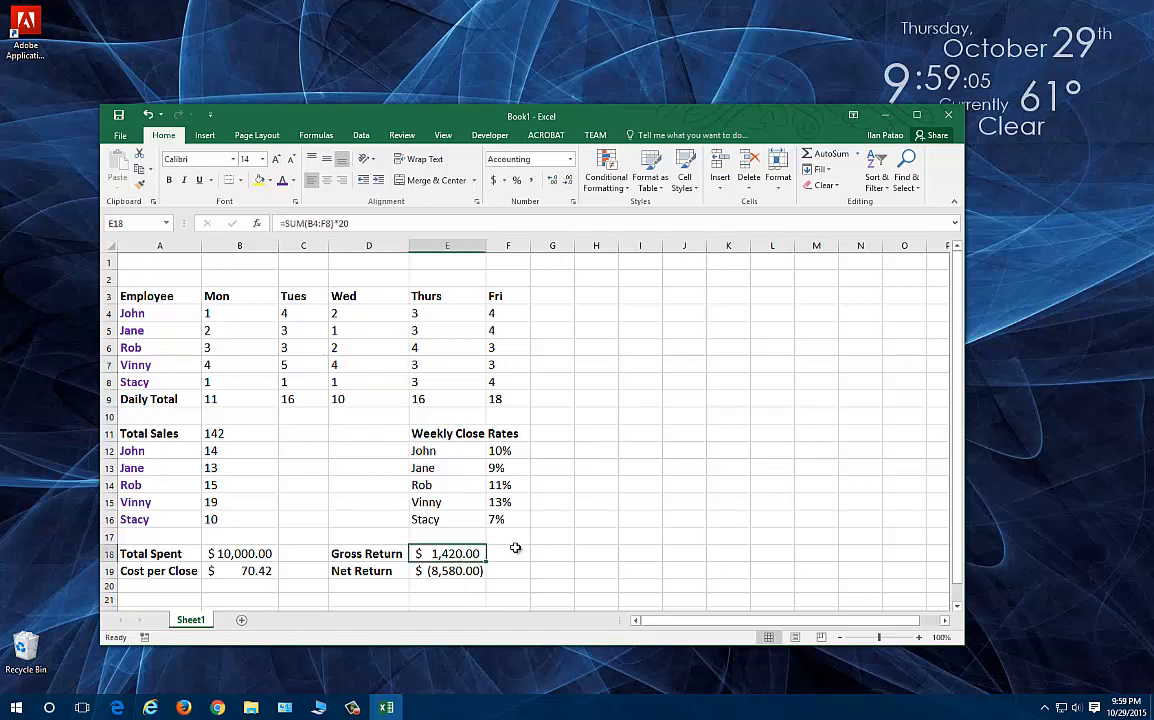
double_click(465, 553)
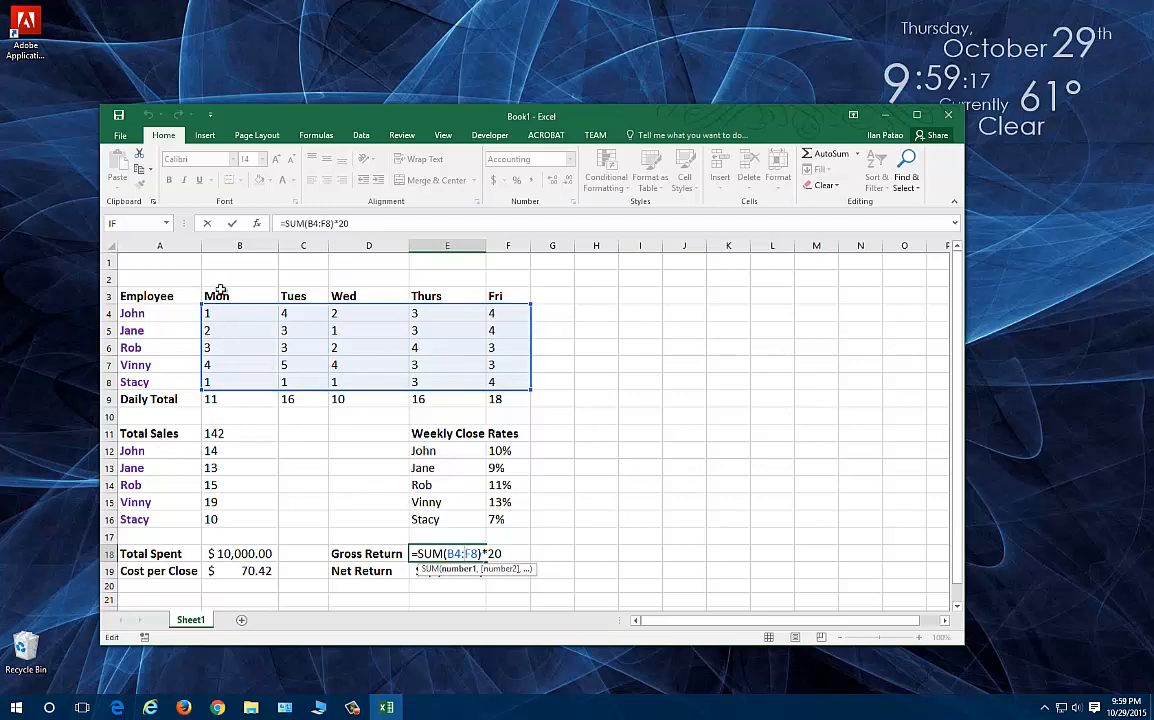
key(ctrl+Return)
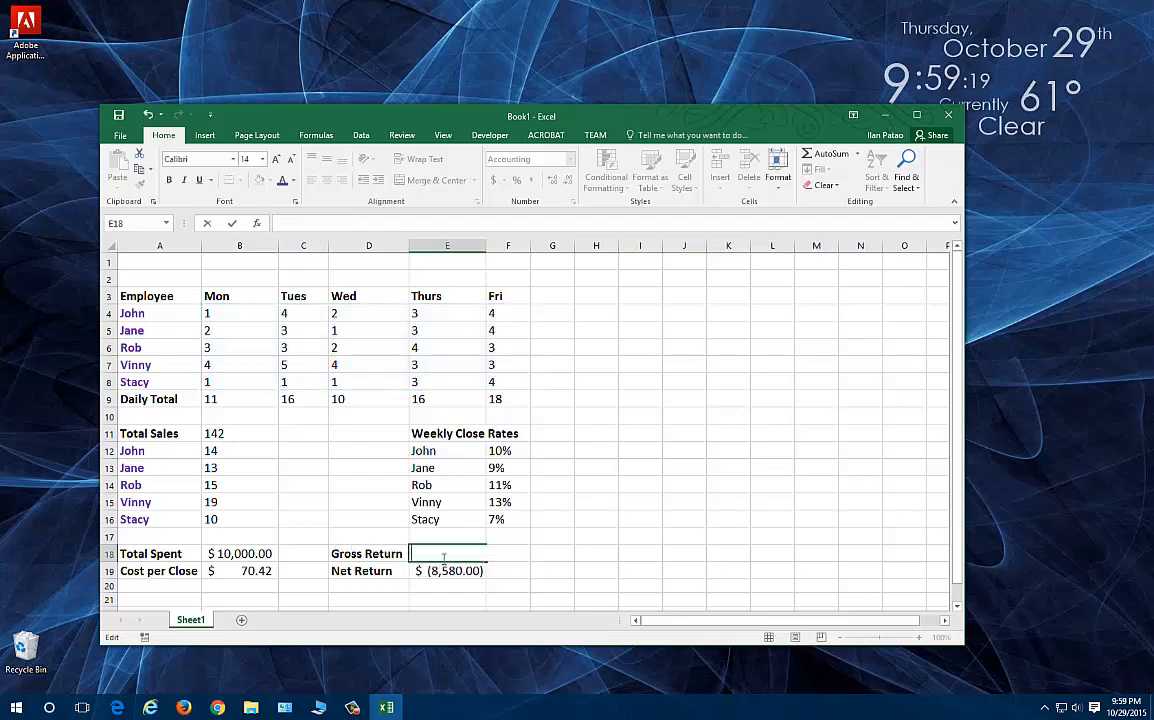
- Clear the Gross Return cell E18 and rebuild its formula as =B11*20, based on Total Sales
click(582, 557)
click(460, 554)
key(Delete)
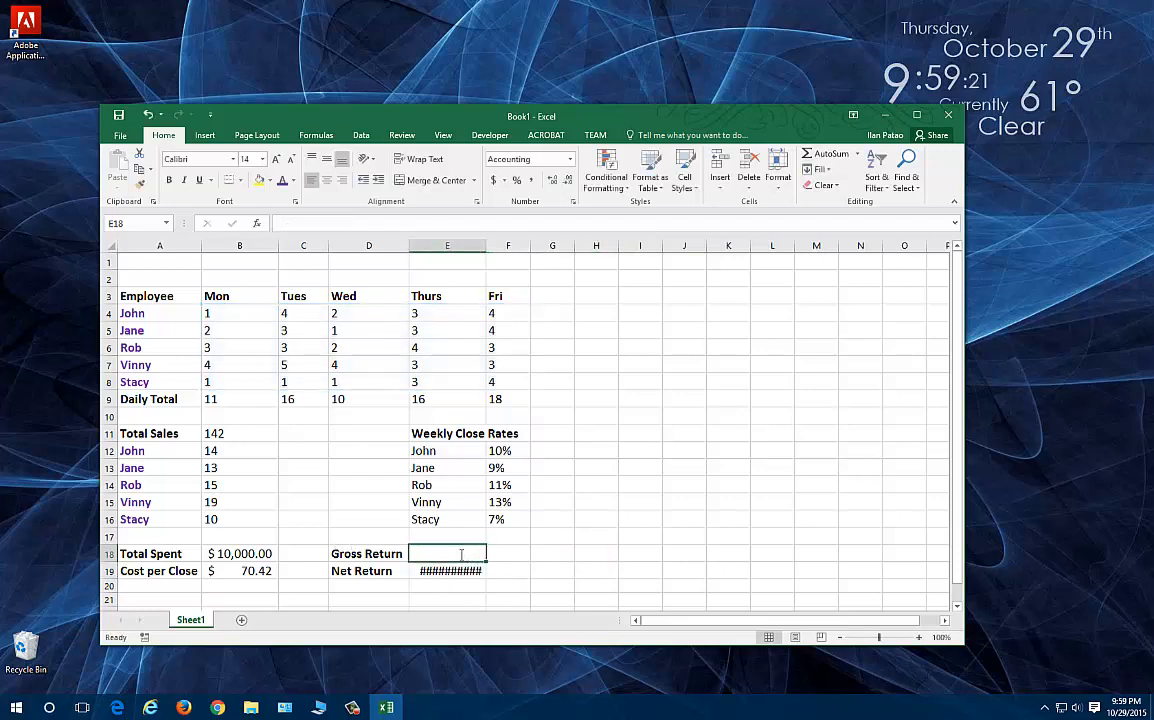
text(=)
click(233, 437)
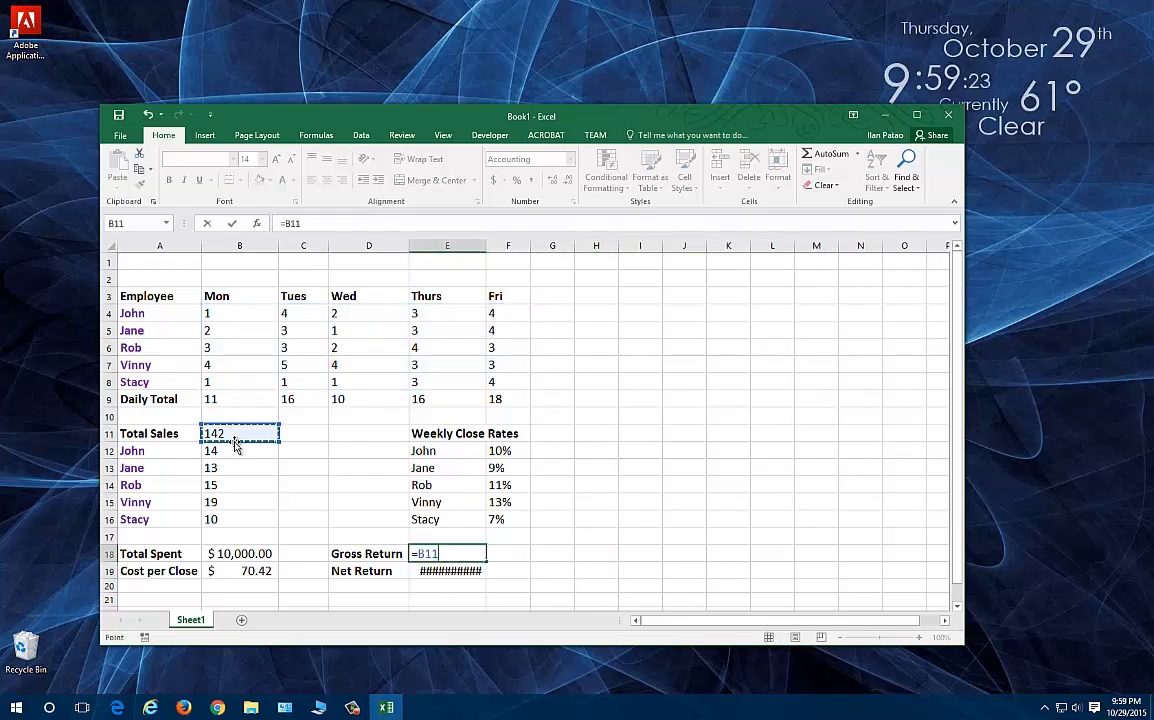
text(*20)
key(Return)
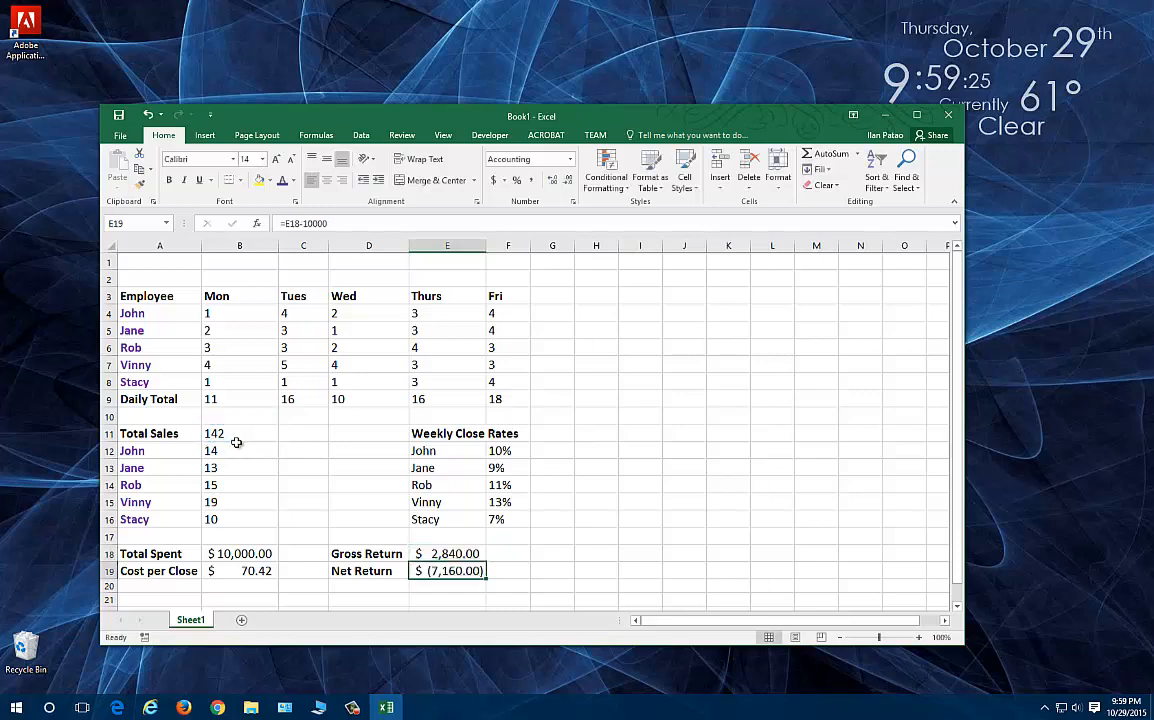
- Check the Gross Return formula in E18 against the Total Sales in B11 and the Total Spent in B18
click(450, 551)
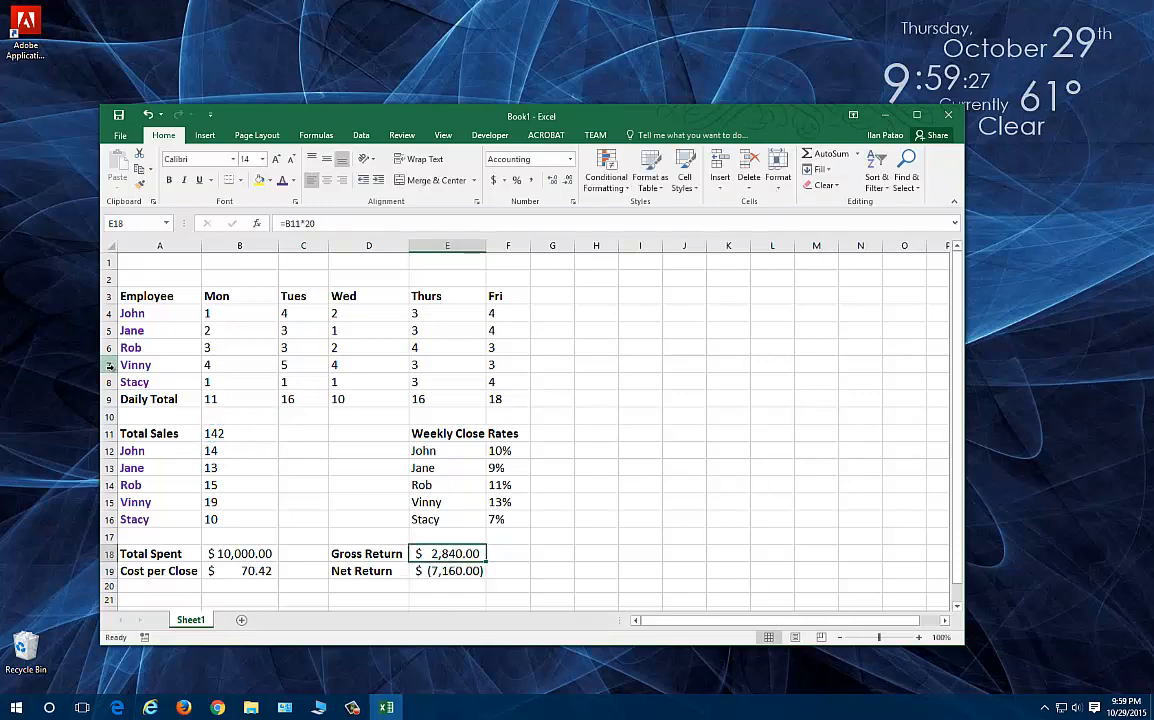
click(239, 431)
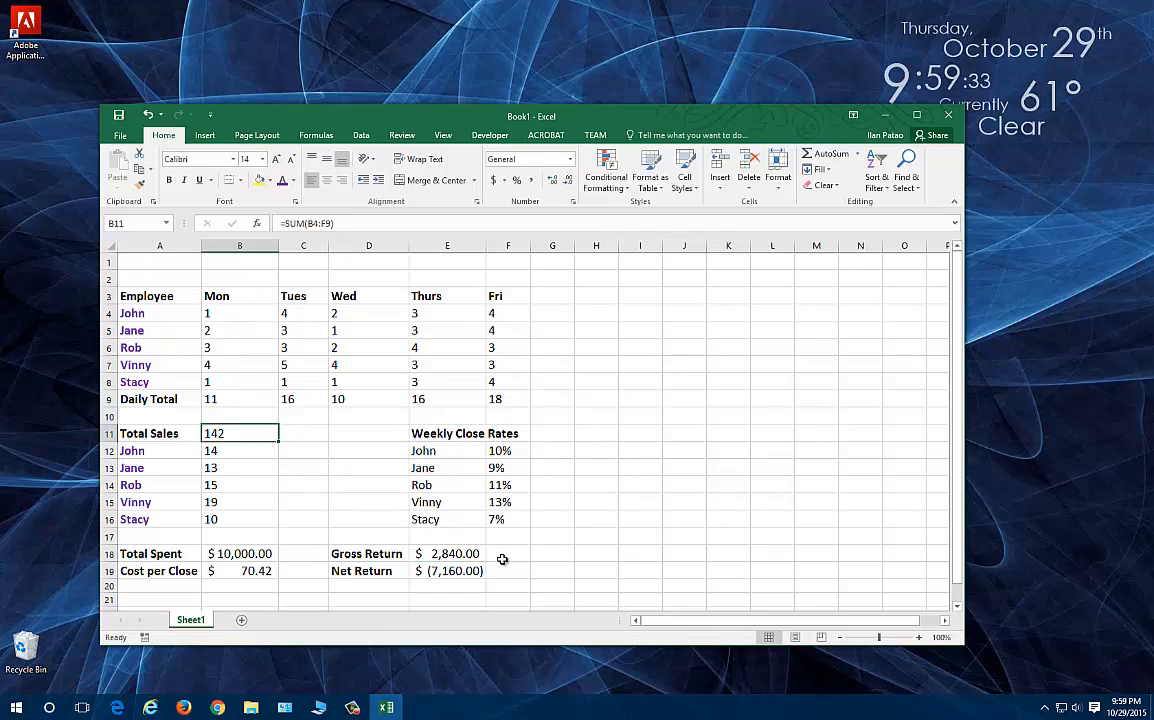
click(463, 556)
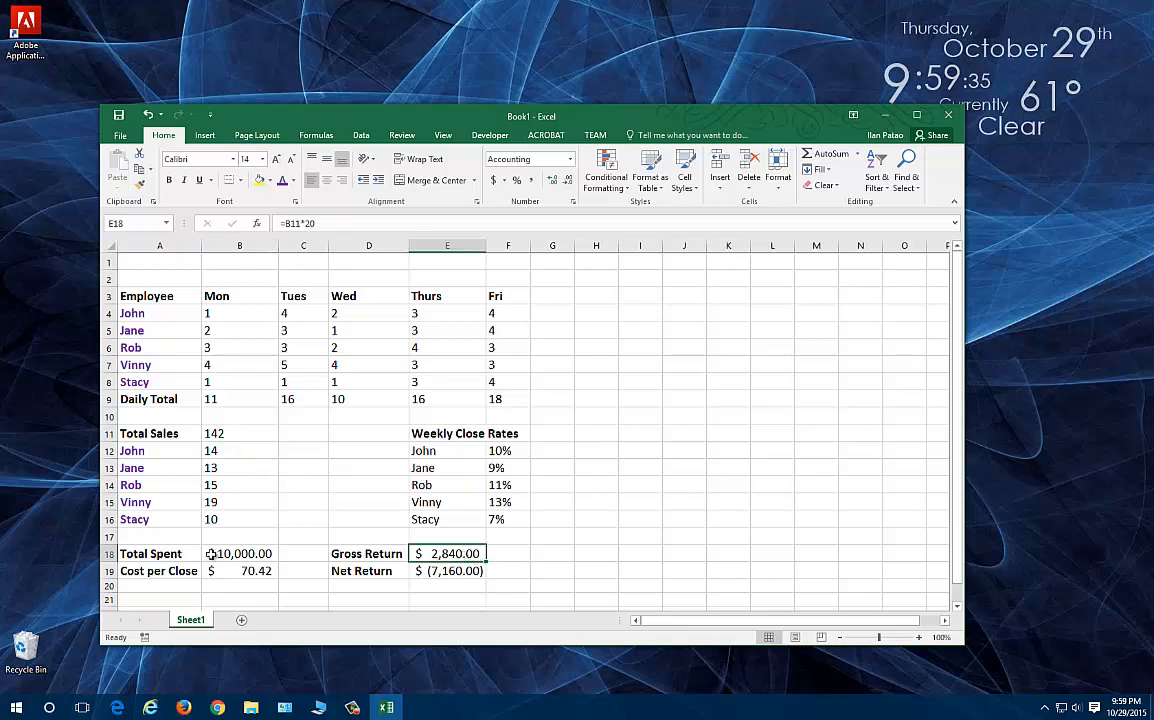
click(250, 554)
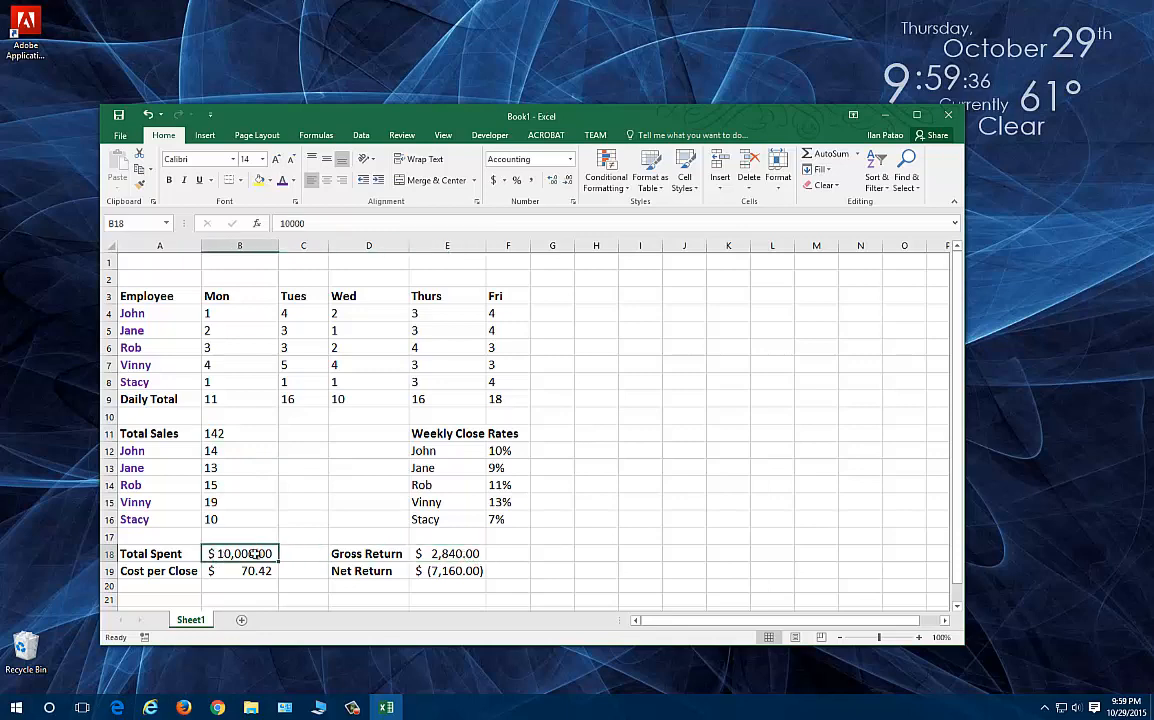
- Replace the fixed 10000 in the Net Return formula in E19 with a reference to Total Spent, giving =E18-B18
double_click(464, 570)
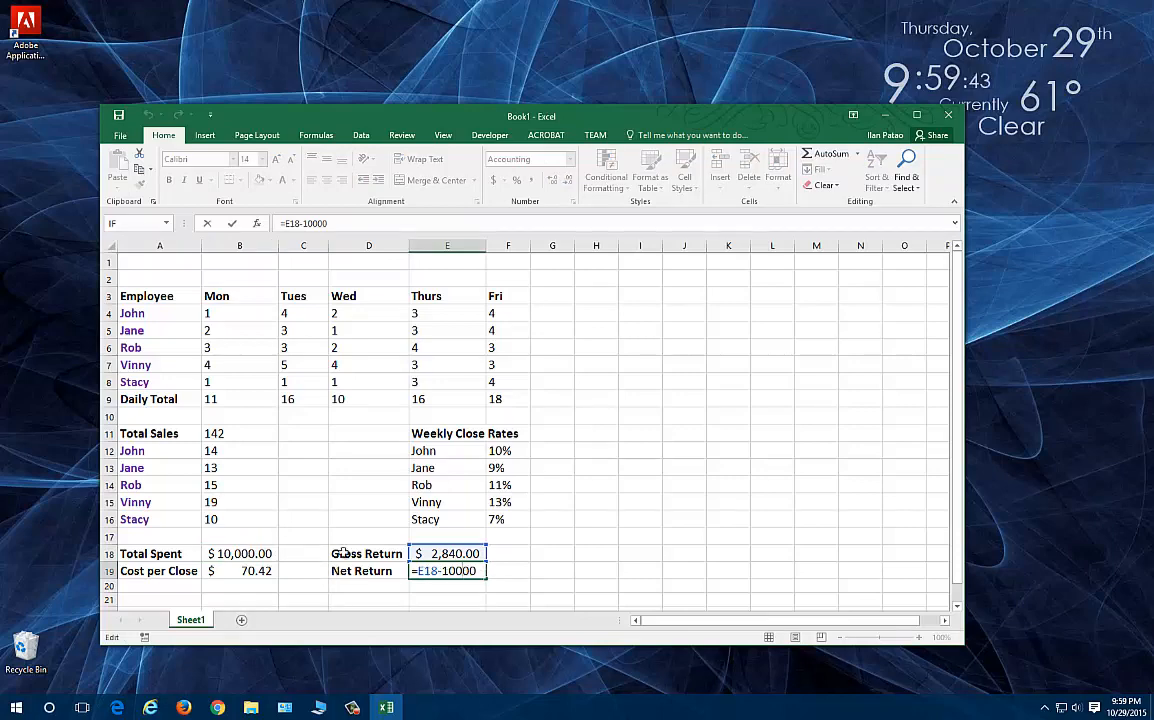
double_click(446, 572)
key(BackSpace)
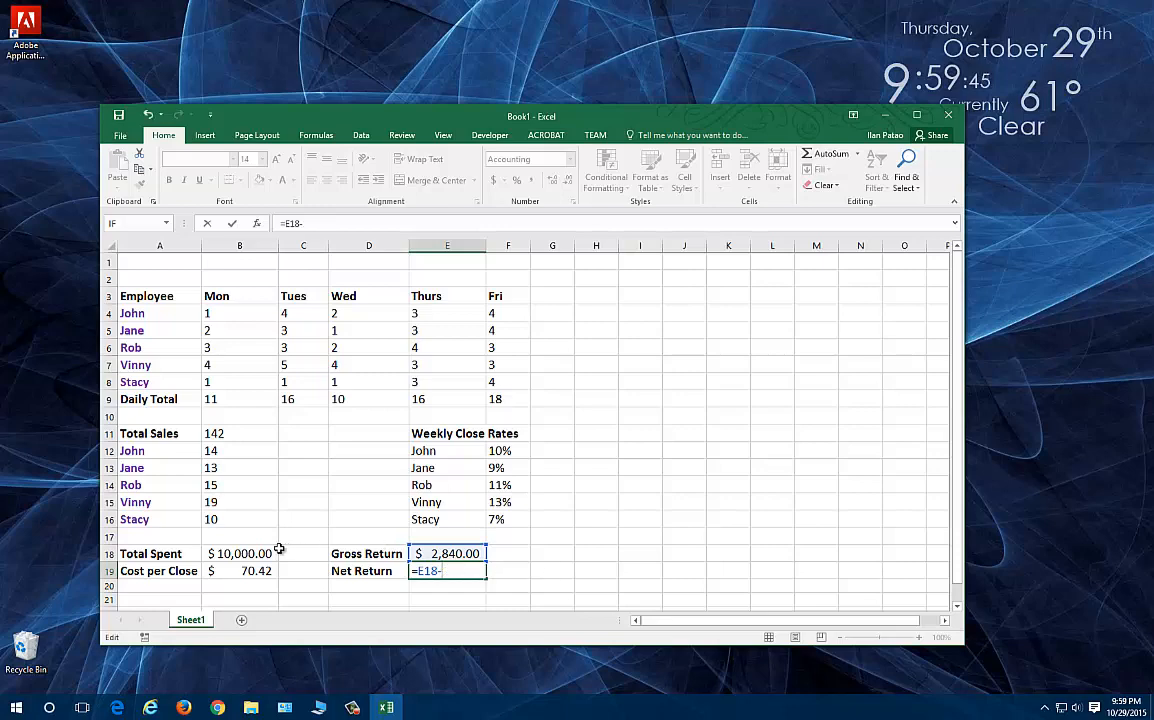
click(449, 553)
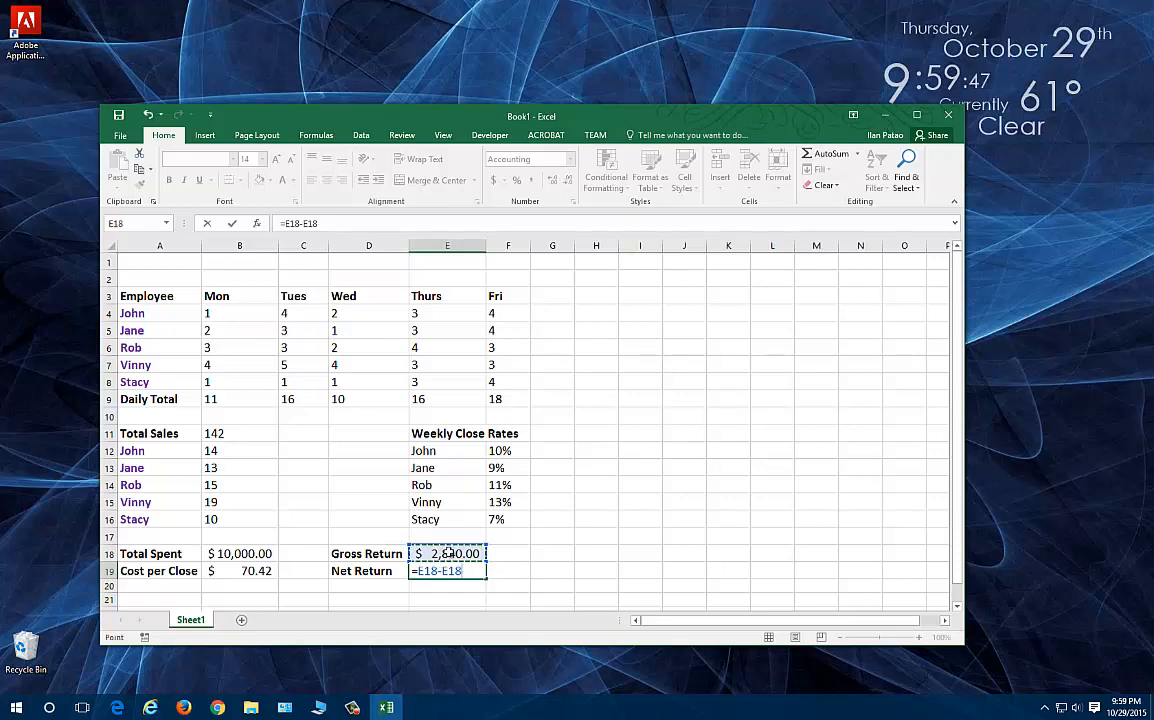
key(BackSpace)
key(BackSpace)
key(BackSpace)
key(BackSpace)
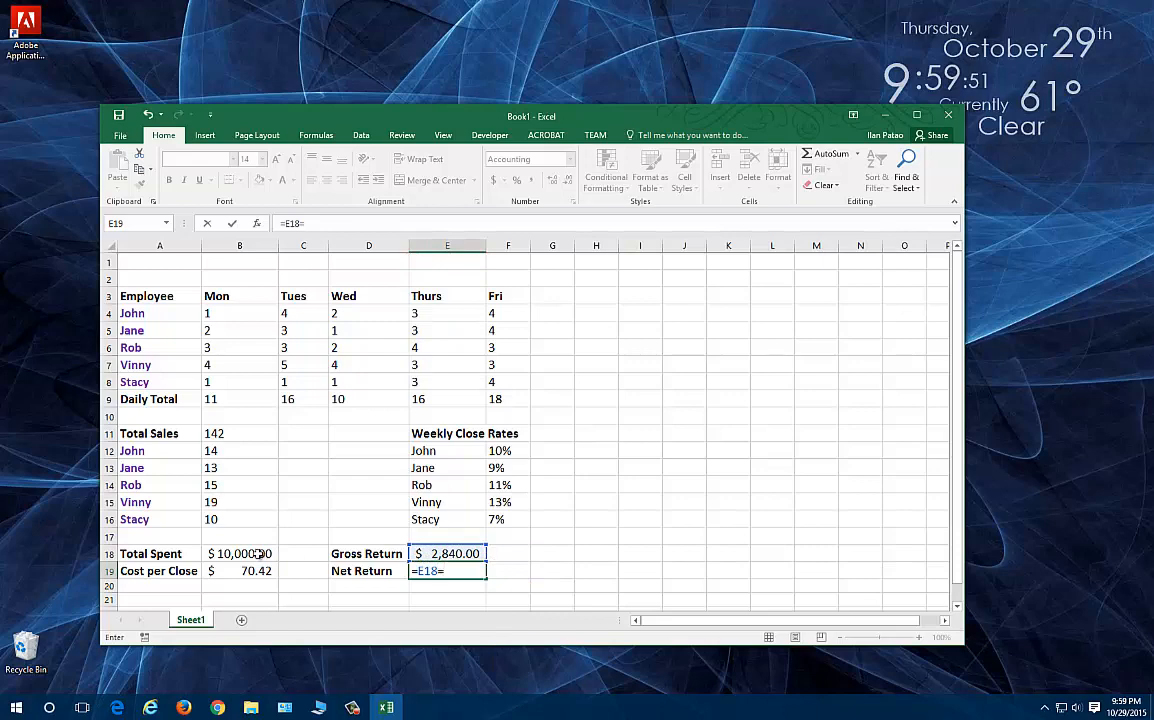
text(-)
click(258, 553)
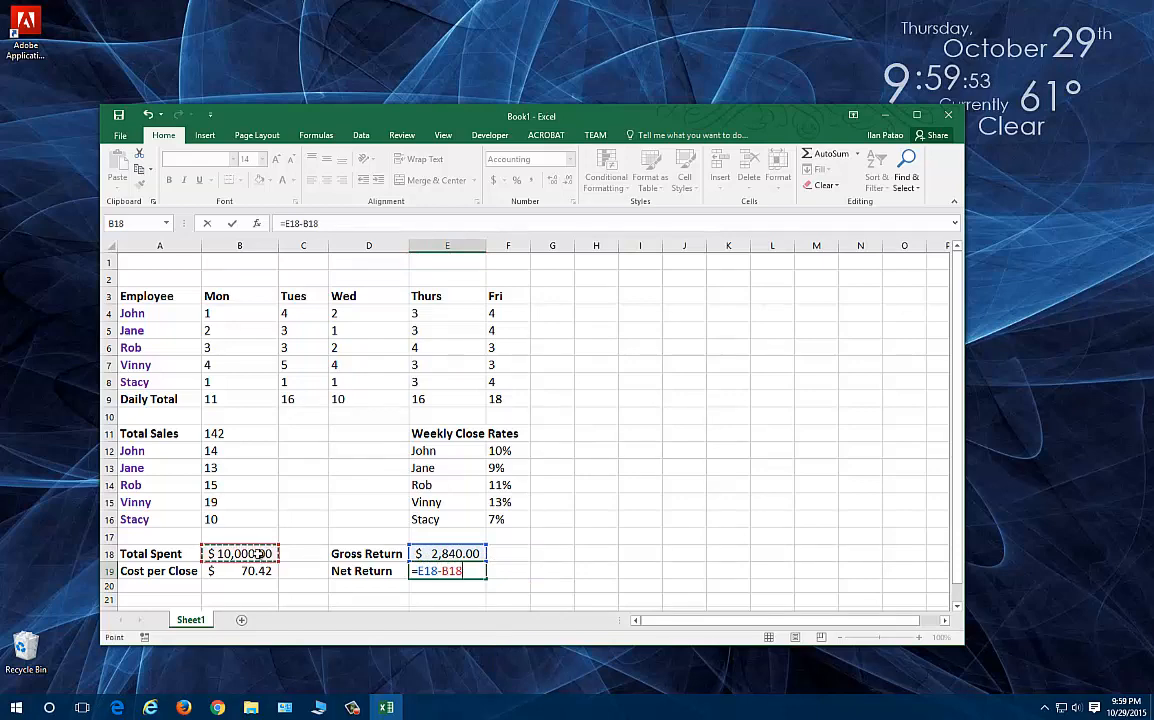
key(Return)
click(464, 566)
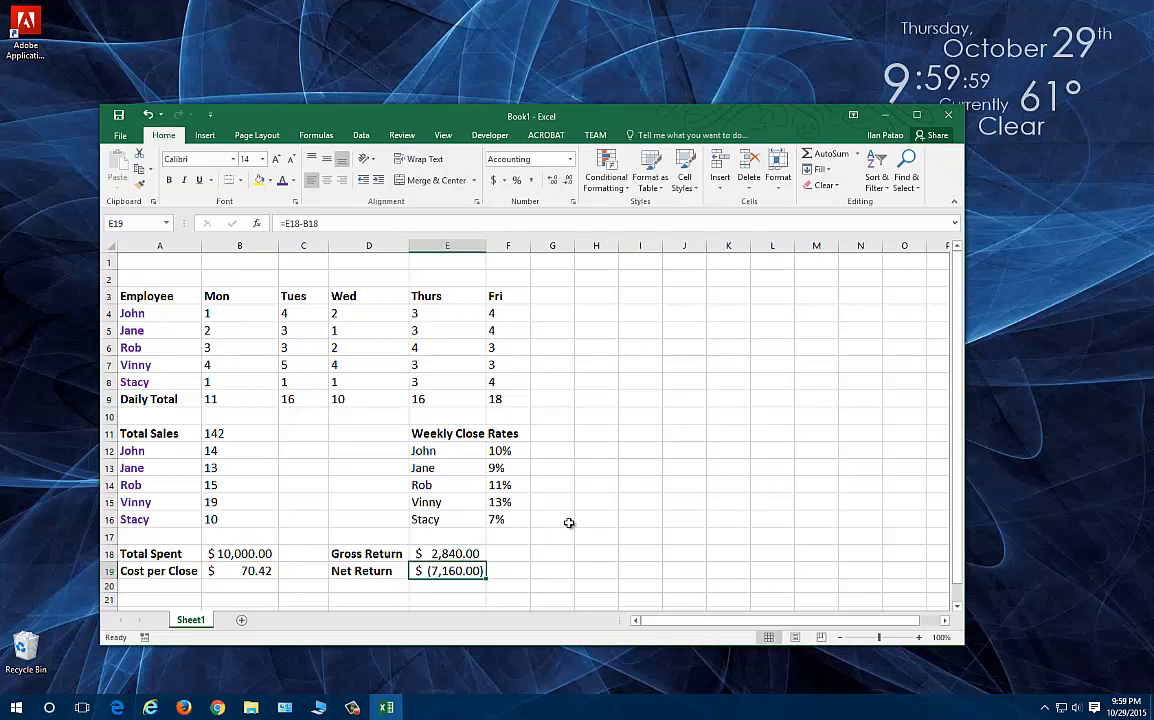
- Set the Monday sales in B4 through B8 to 11, 23, 42, 61 and 58
click(236, 314)
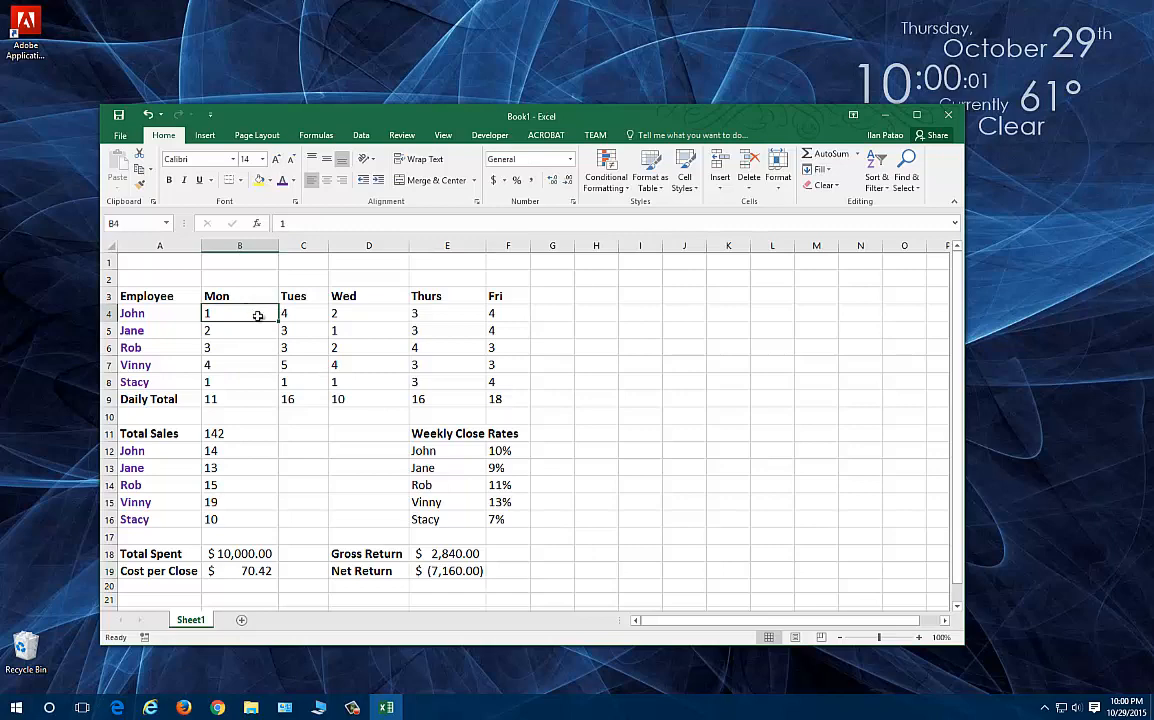
text(11)
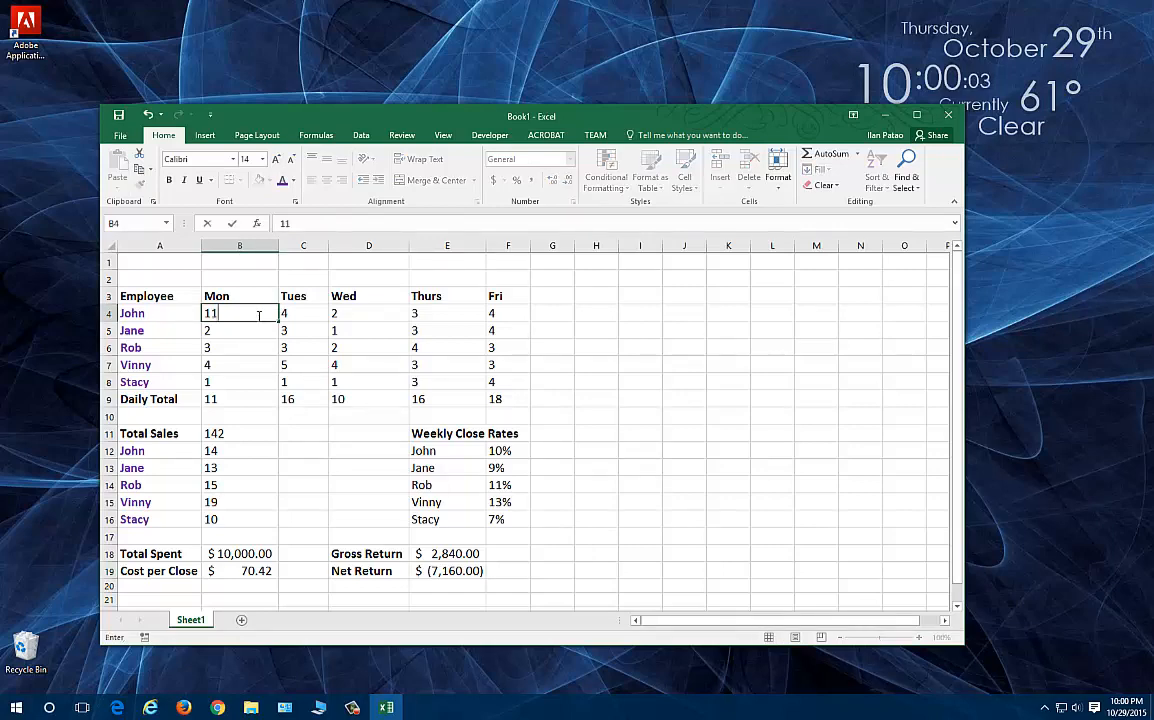
key(Return)
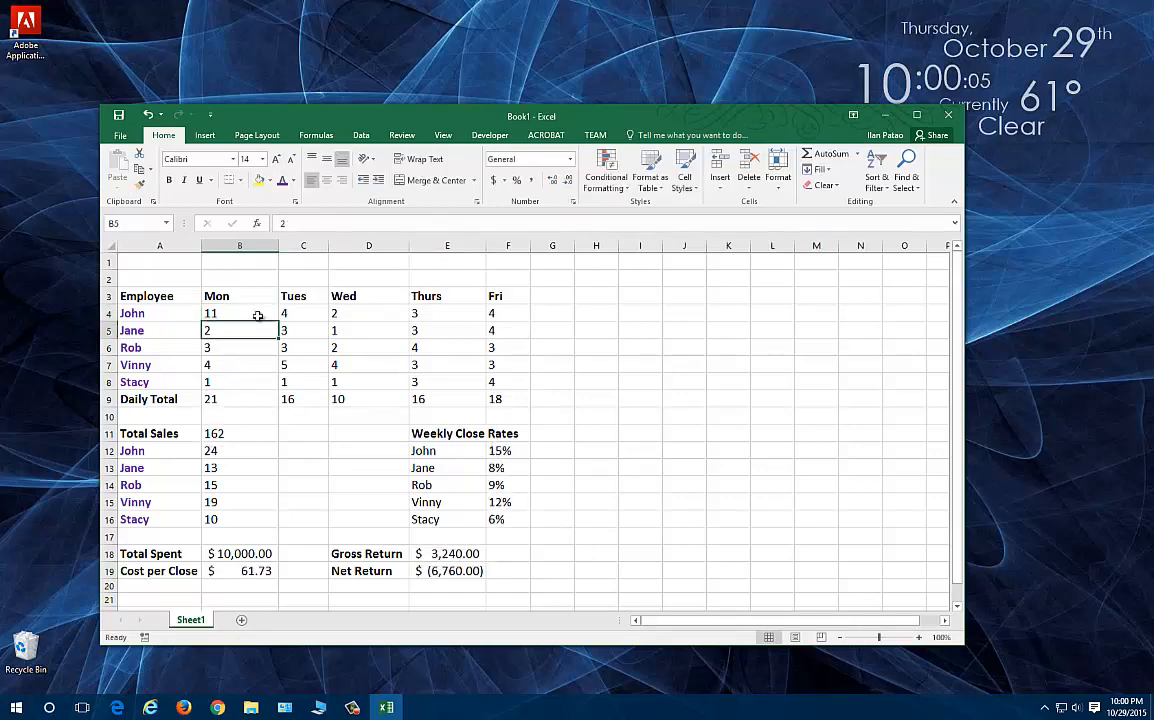
text(23)
key(Return)
text(42)
key(Return)
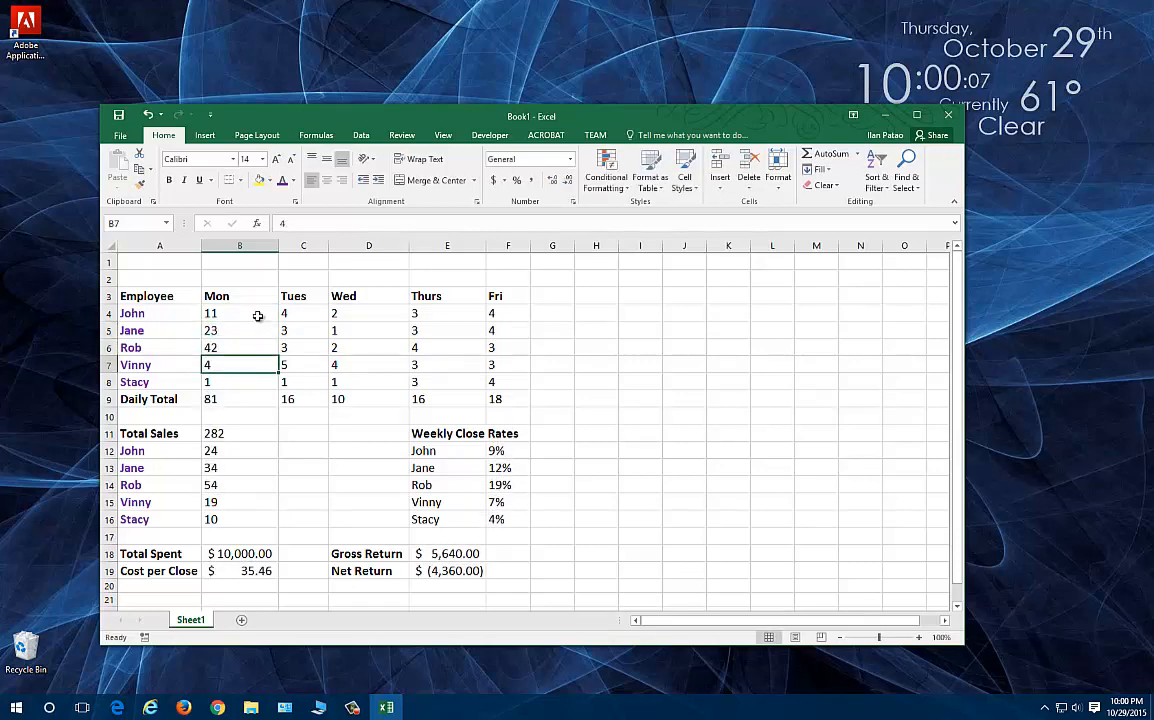
text(61)
key(Return)
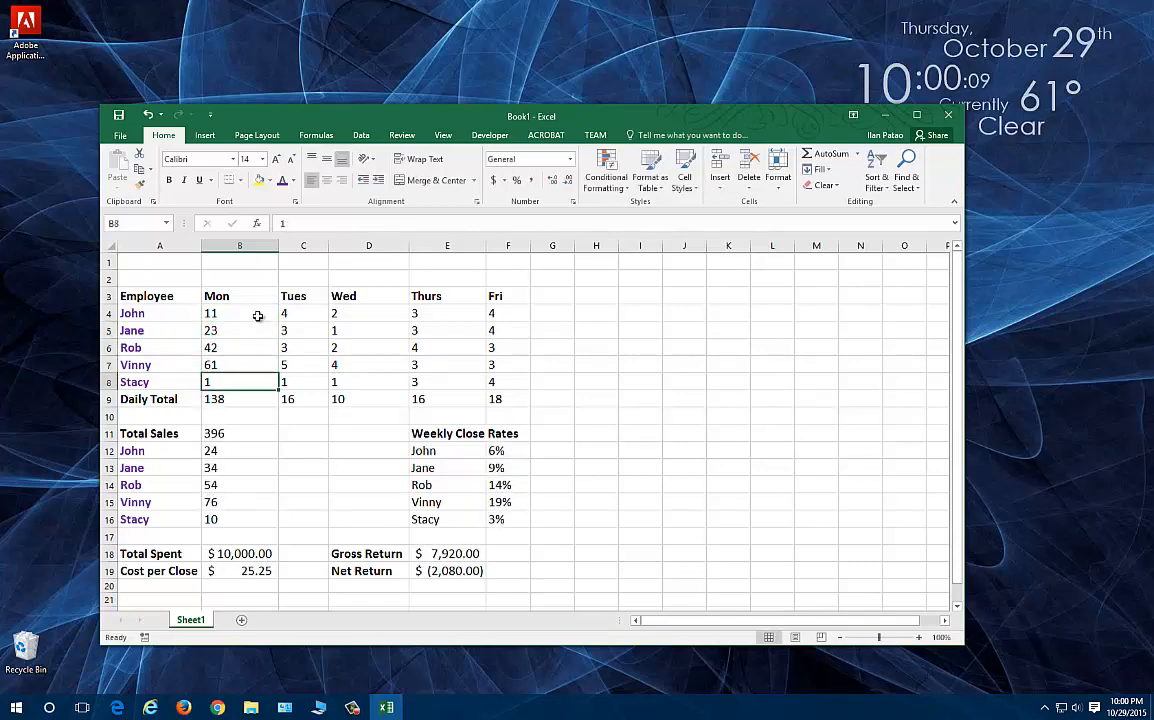
text(58)
key(Return)
key(Up)
key(Up)
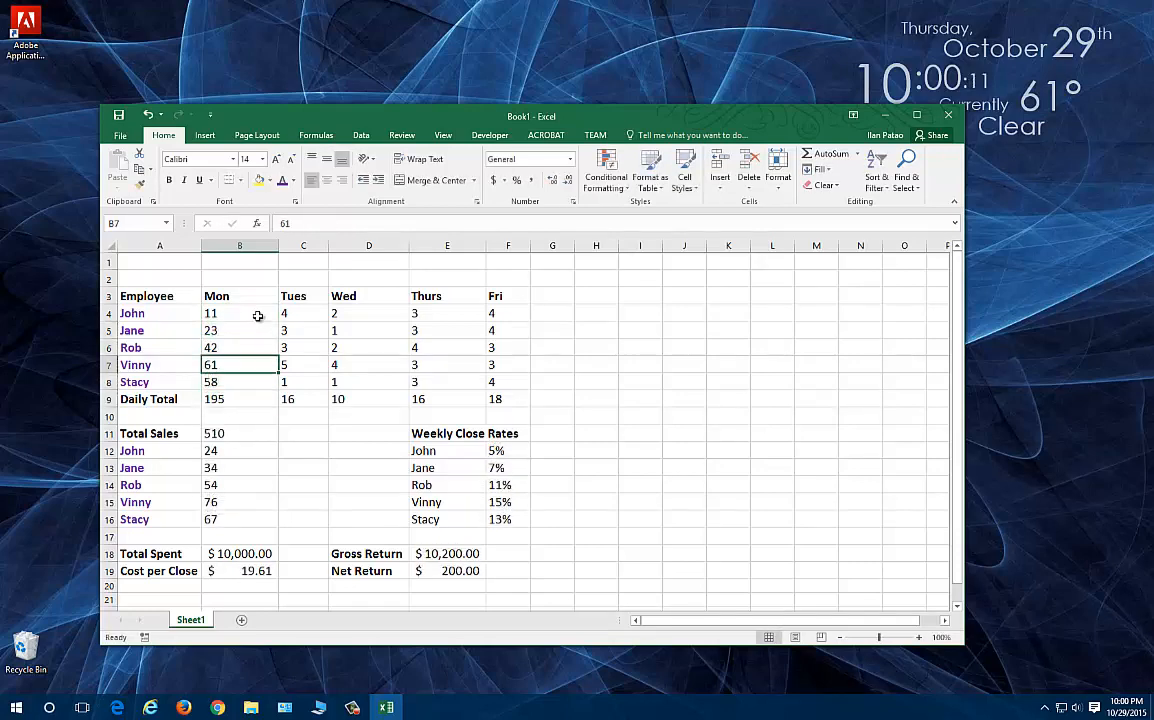
- Review the Monday sales range, the Monday and Tuesday daily totals, Cost per Close, Gross Return and Net Return
drag(231, 316, 232, 386)
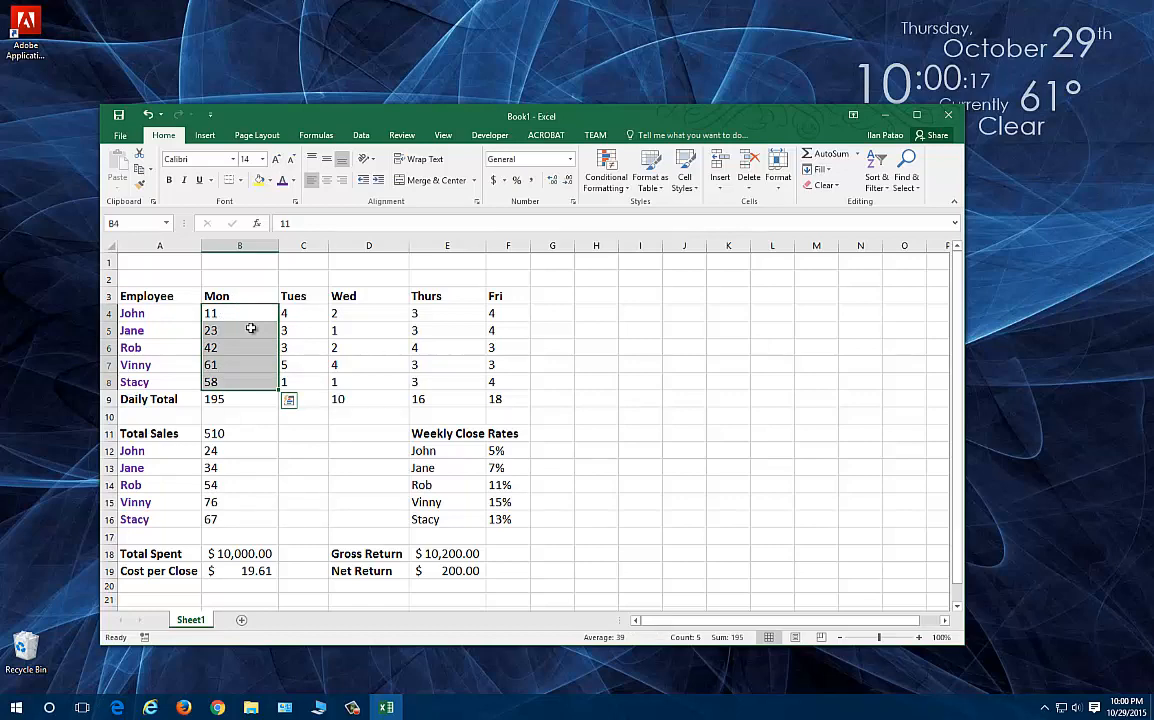
click(245, 400)
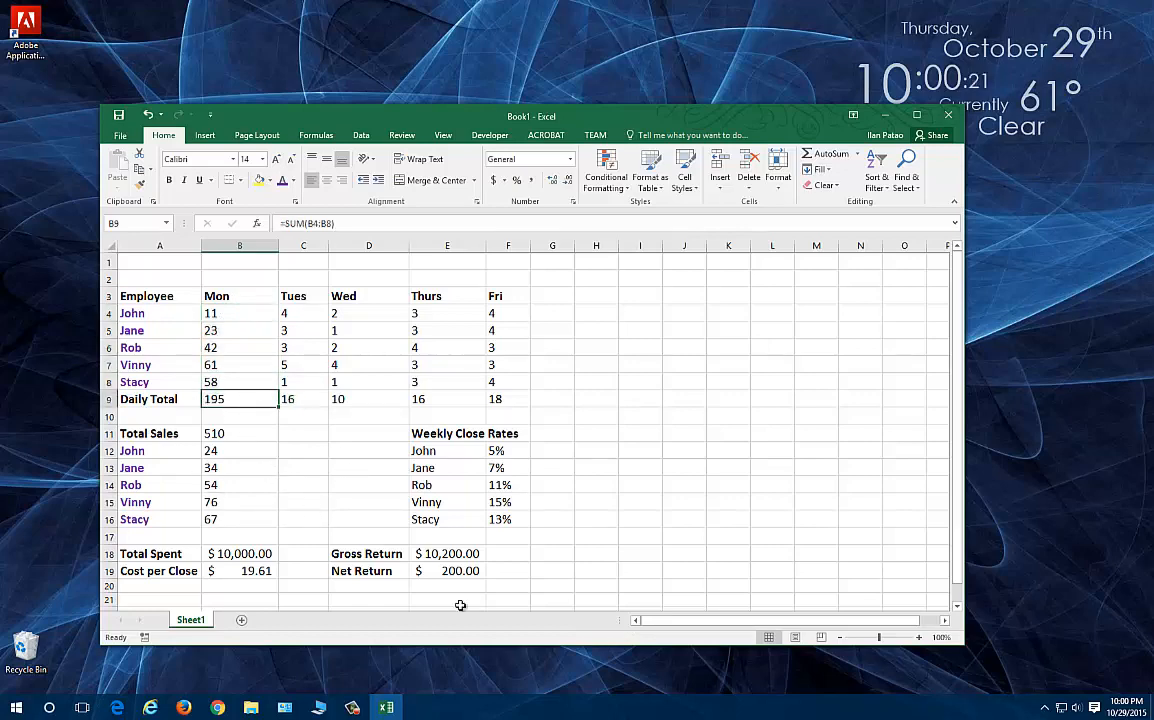
click(252, 571)
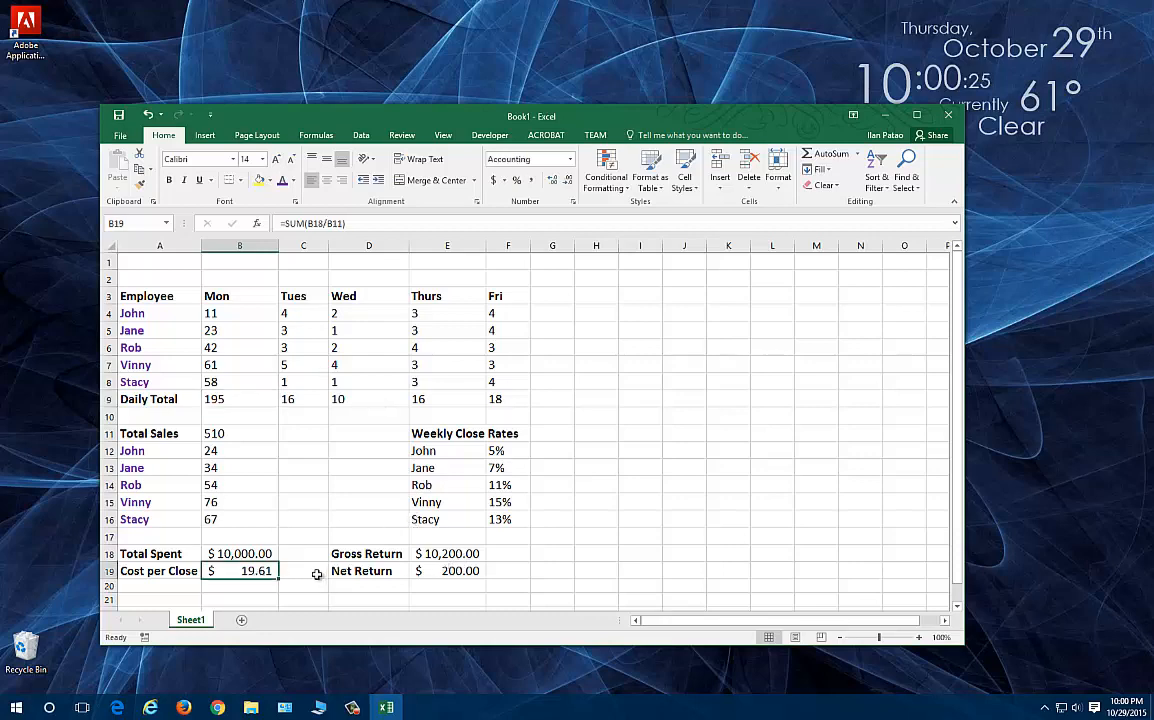
click(412, 556)
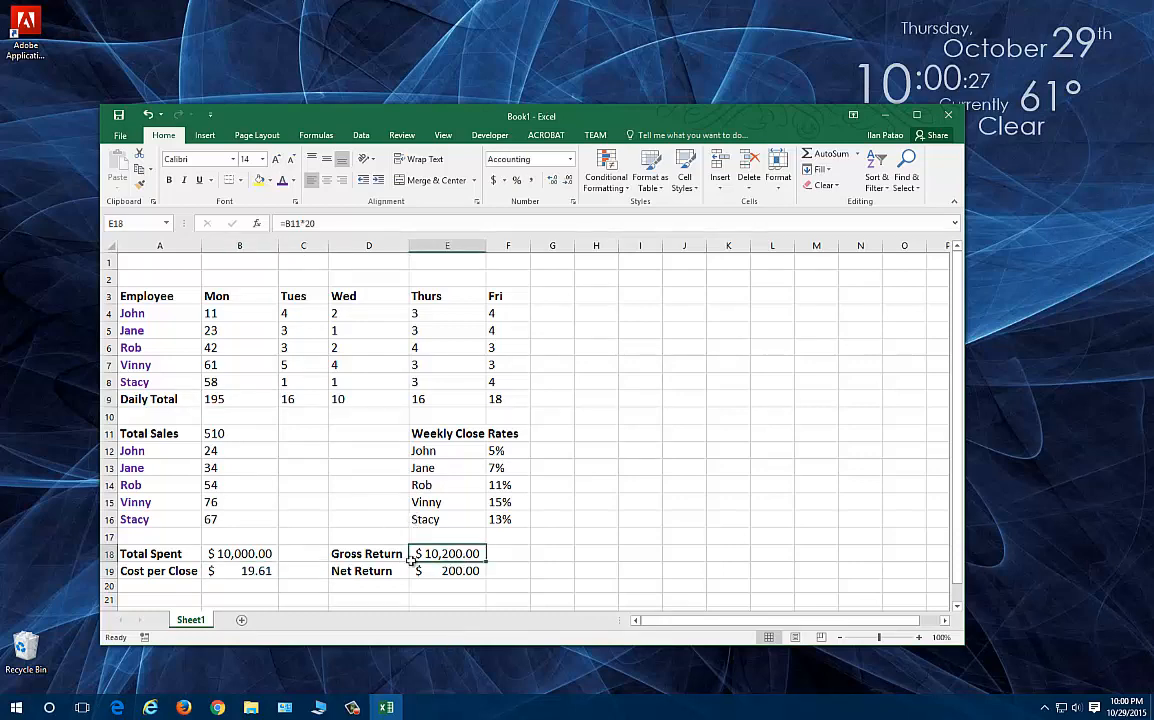
click(462, 569)
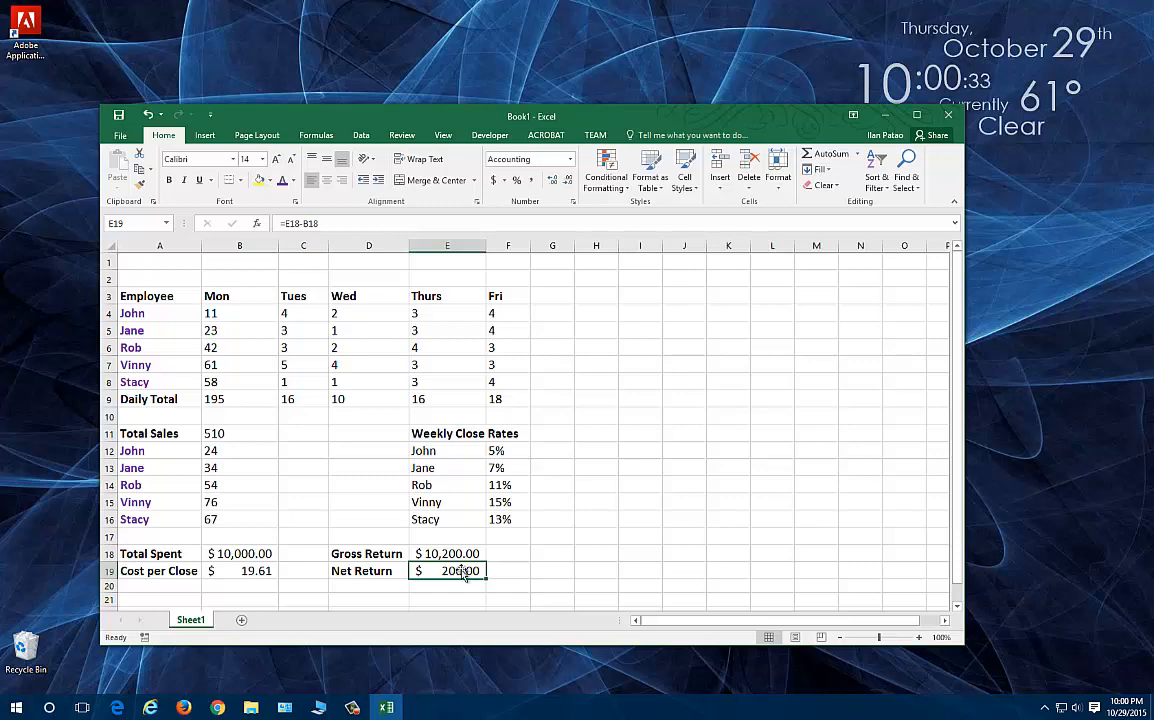
click(305, 398)
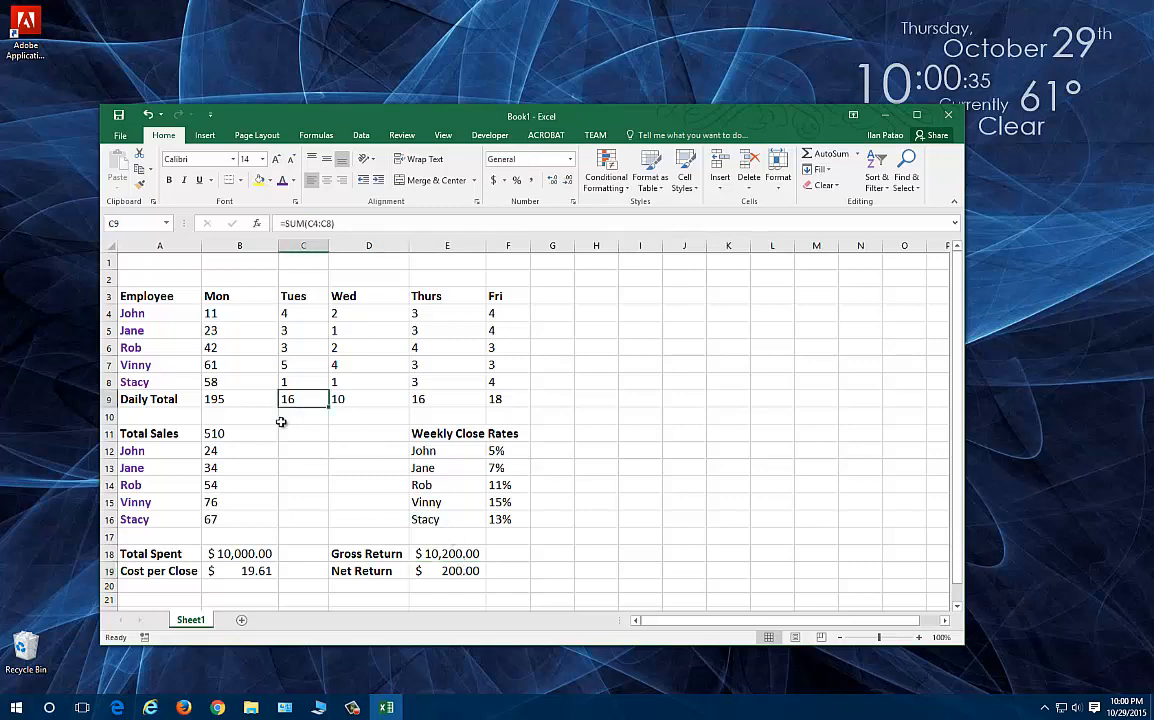
click(263, 598)
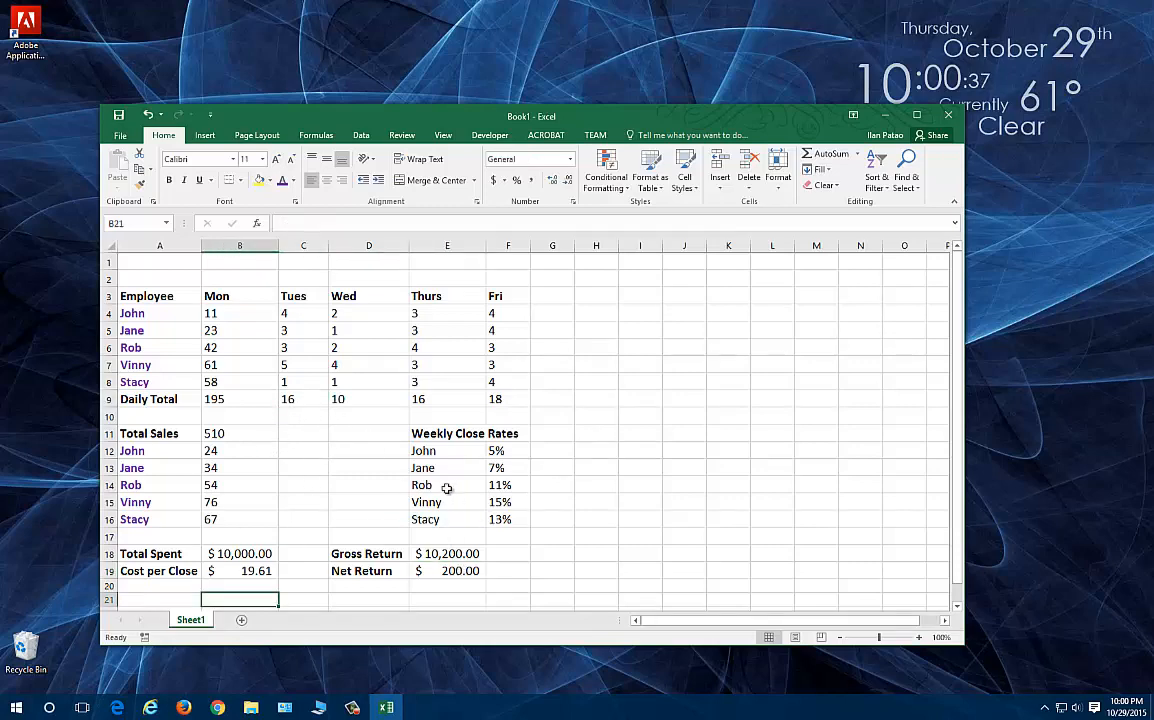
click(185, 450)
click(235, 482)
click(366, 422)
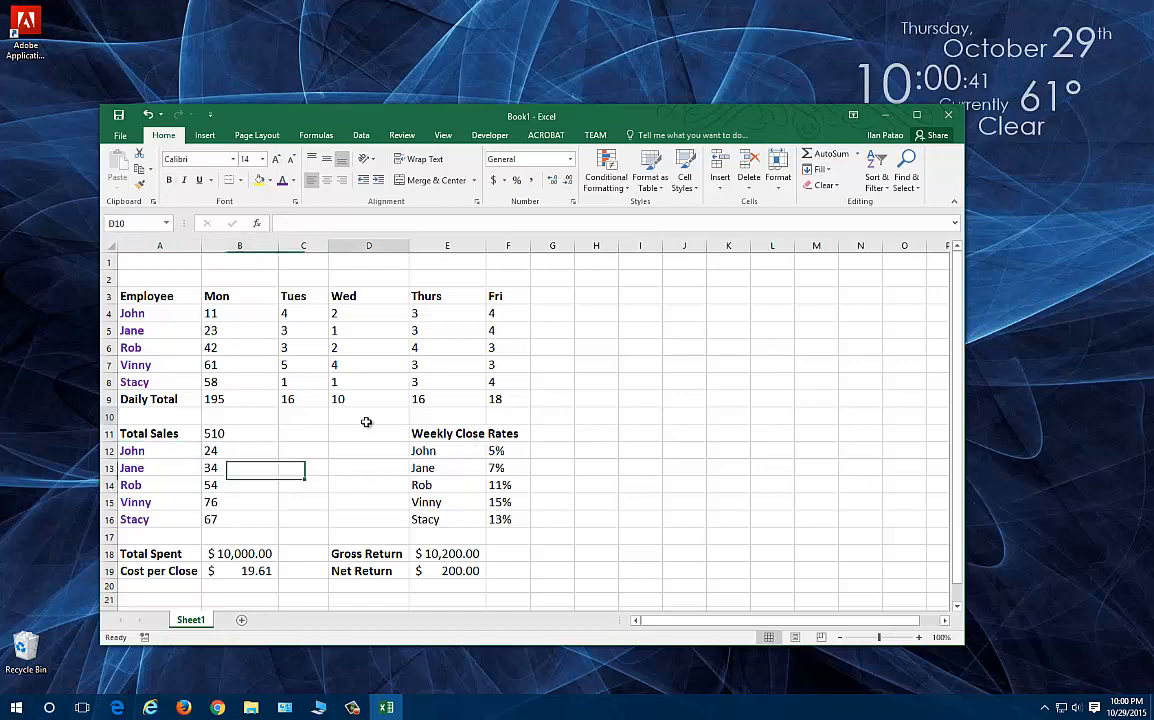
click(361, 456)
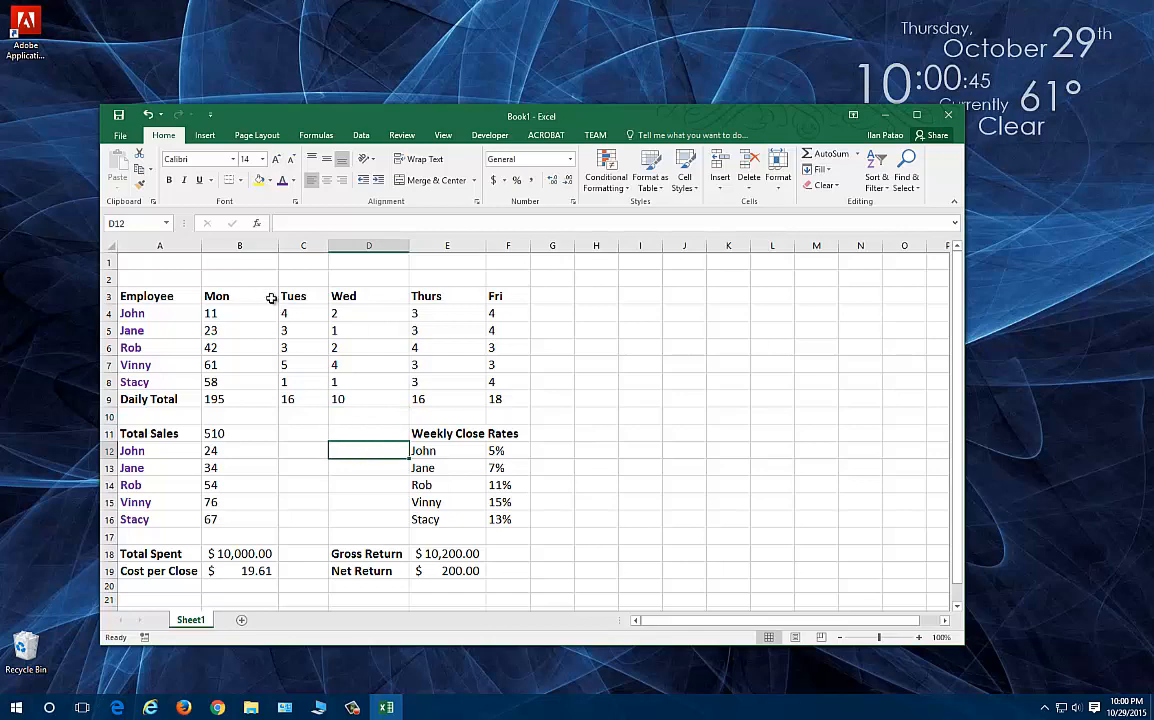
click(235, 314)
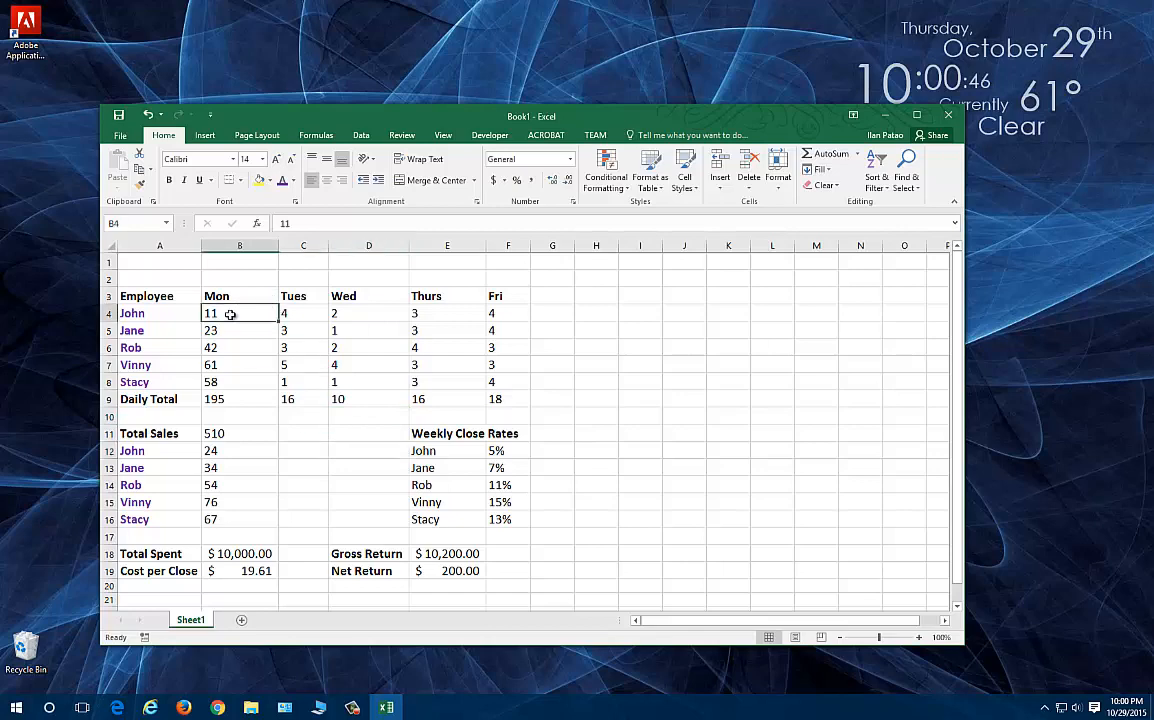
- Save the workbook to the Desktop as "Week of 10 29 2015"
click(121, 135)
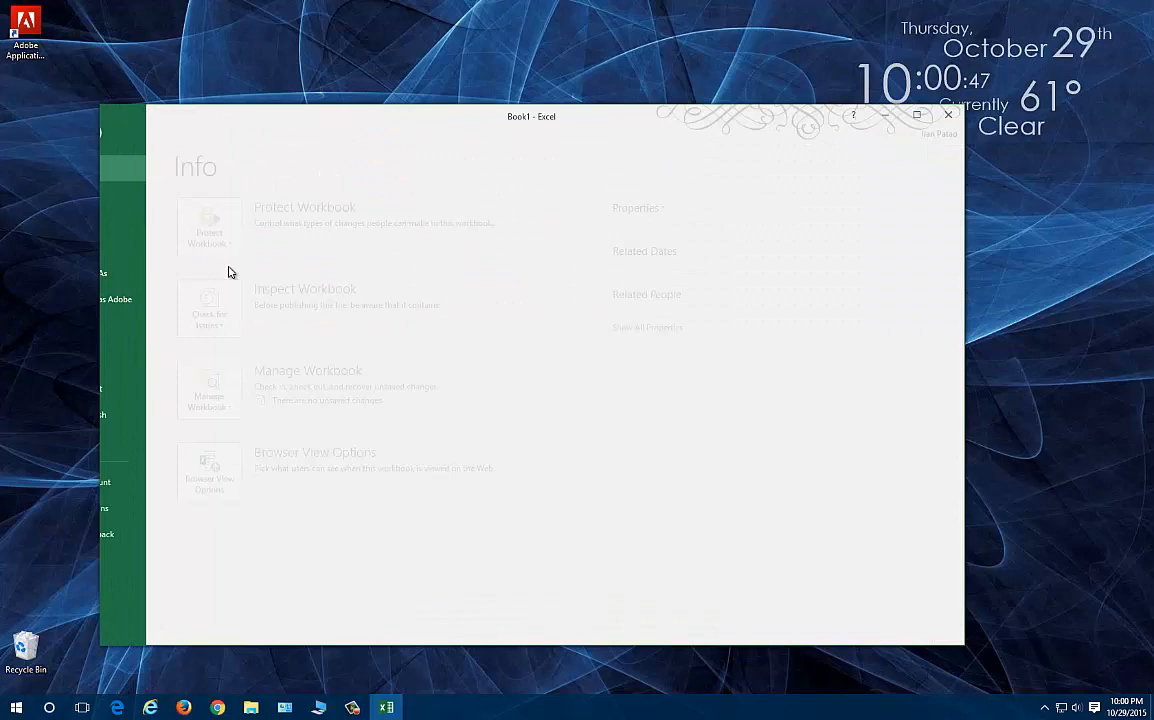
click(122, 271)
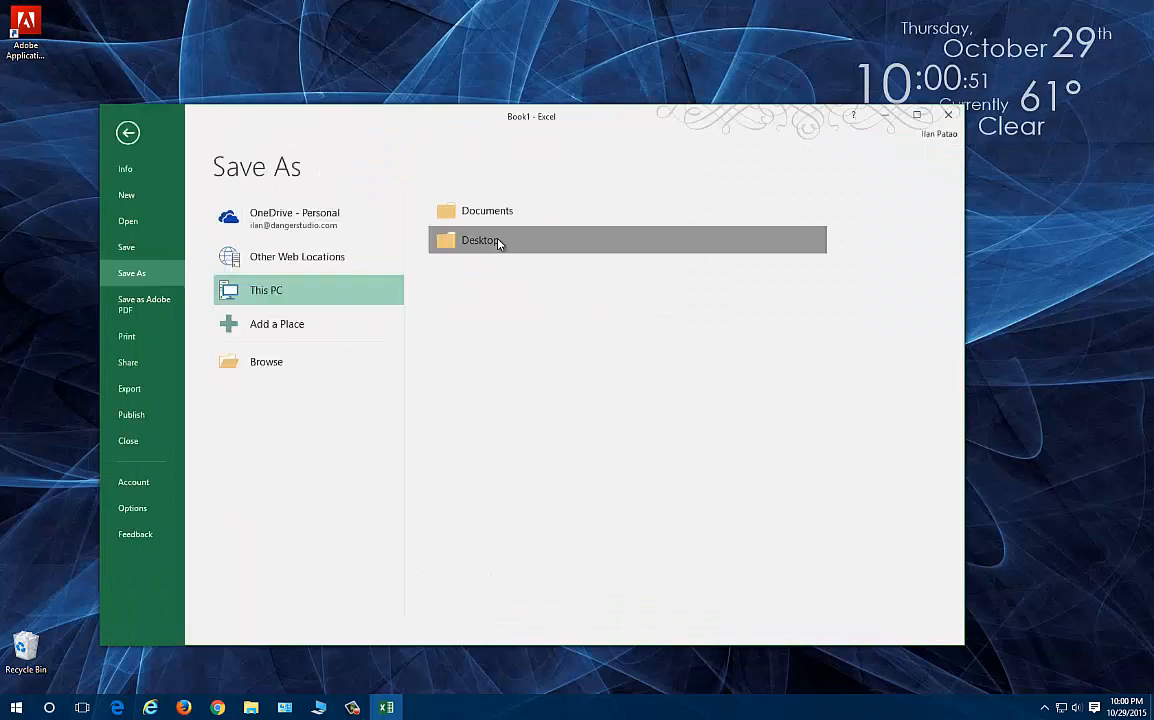
click(497, 245)
click(156, 246)
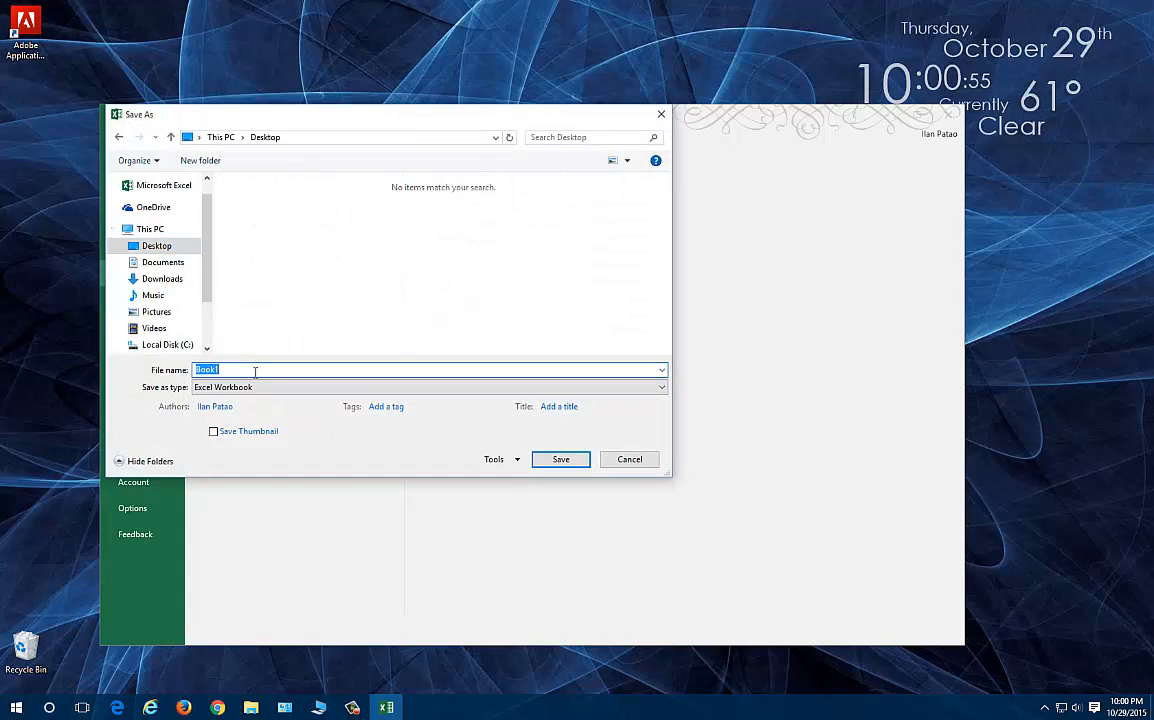
text(10 2)
text(Week of )
text( 2015)
key(Return)
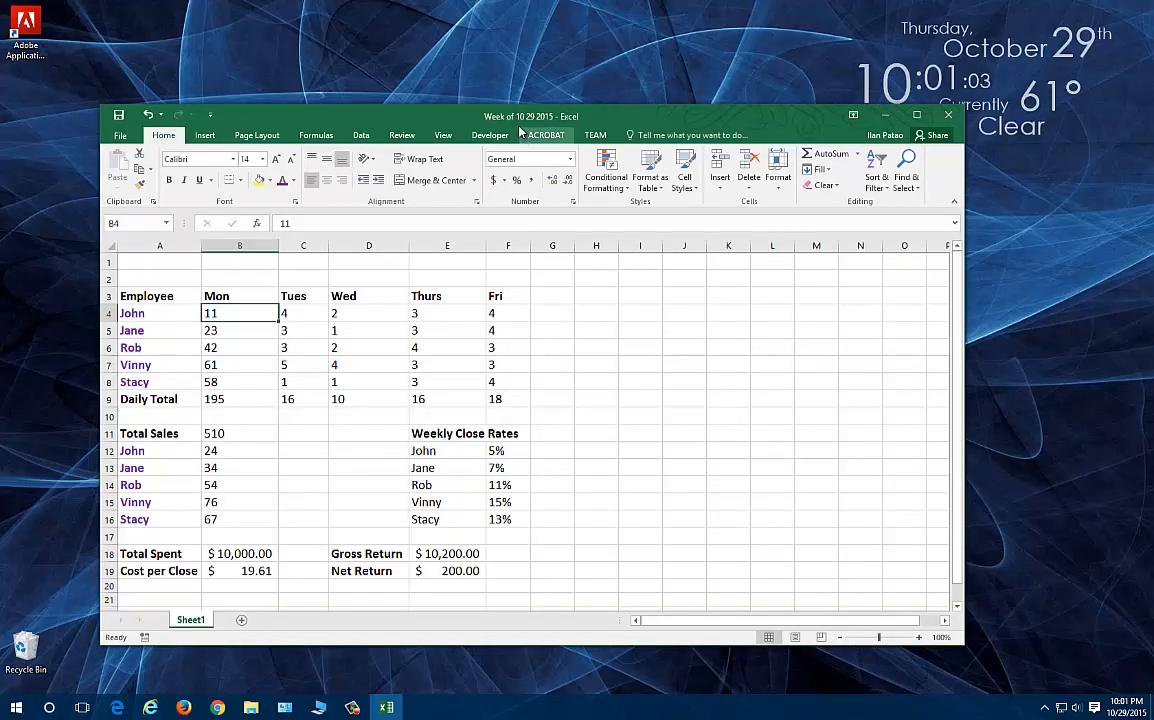
- Close the workbook and reopen the saved "Week of 10 29 2015" file from the Desktop
drag(266, 126, 258, 58)
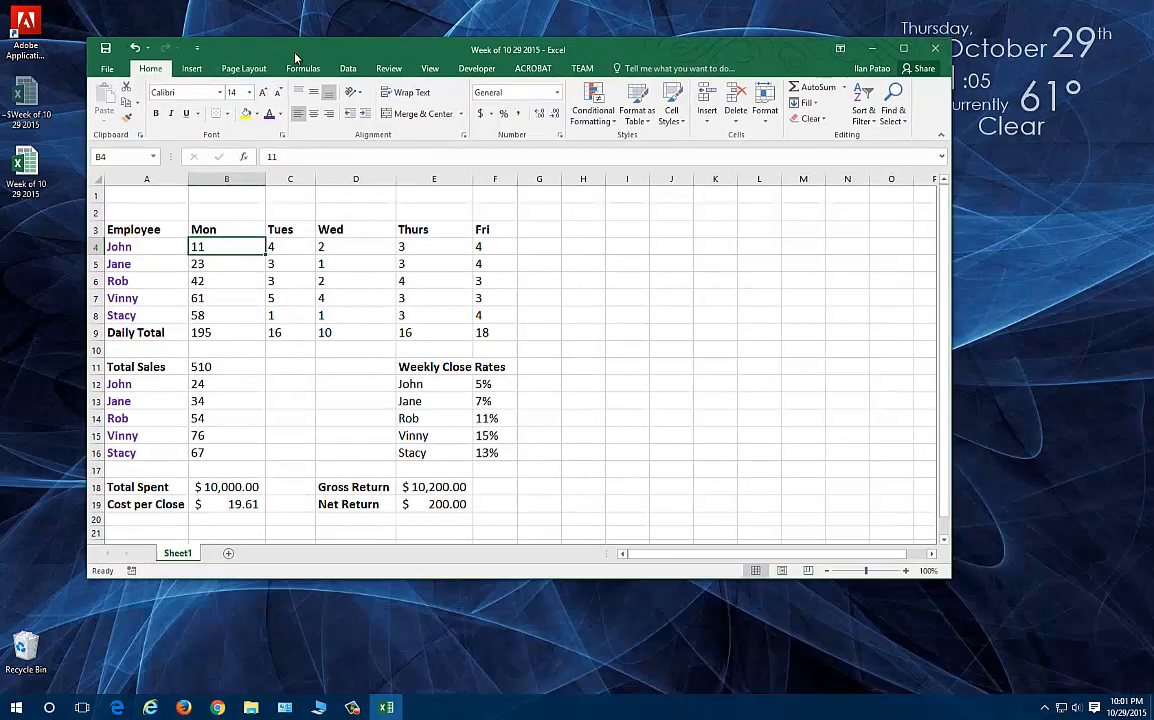
click(584, 366)
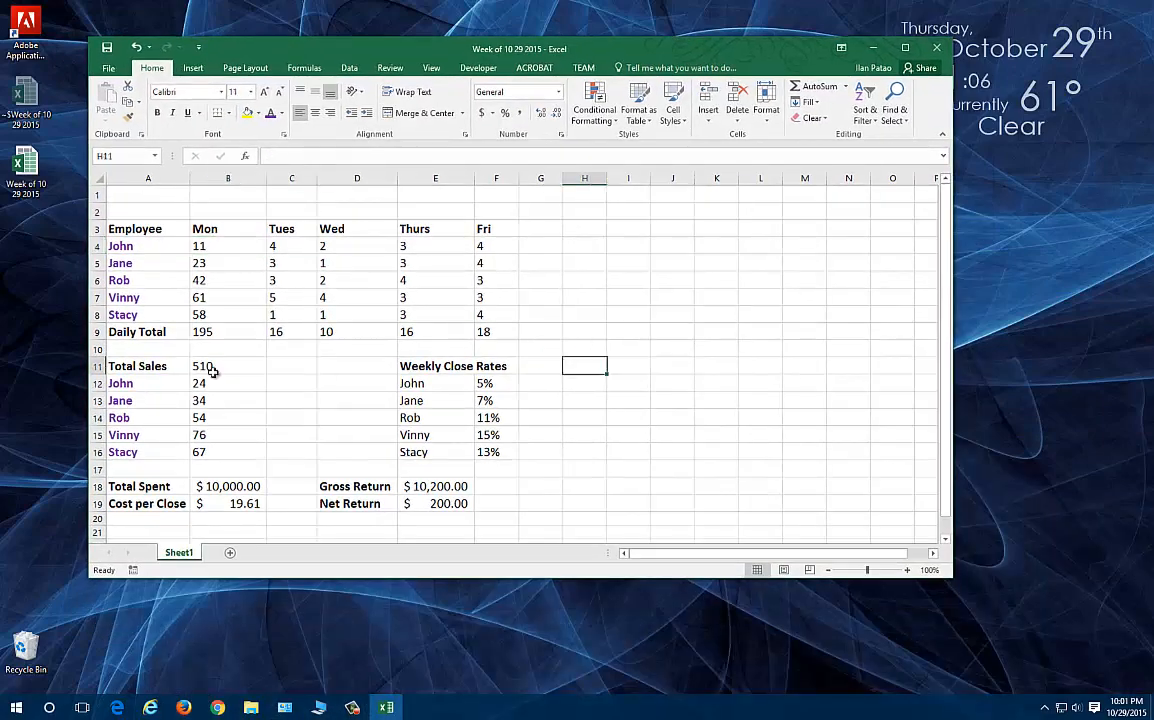
click(936, 48)
double_click(27, 170)
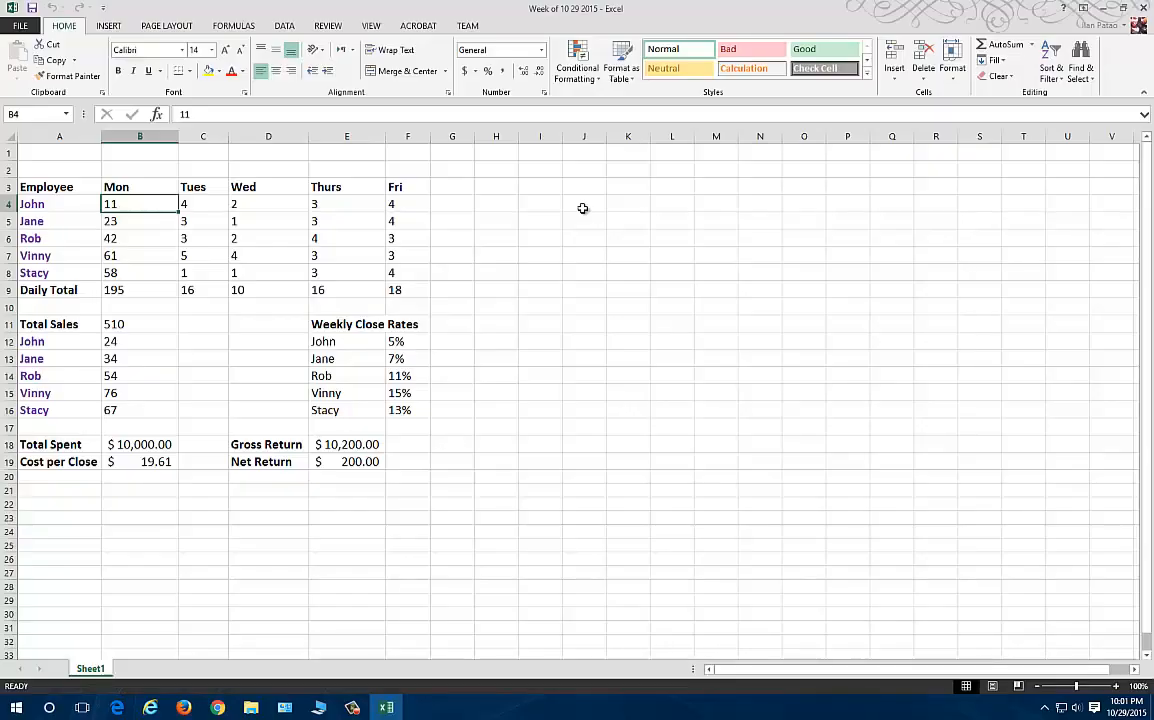
- Clear the Monday to Friday sales in B4 through F8, and undo the deletion
drag(173, 208, 395, 275)
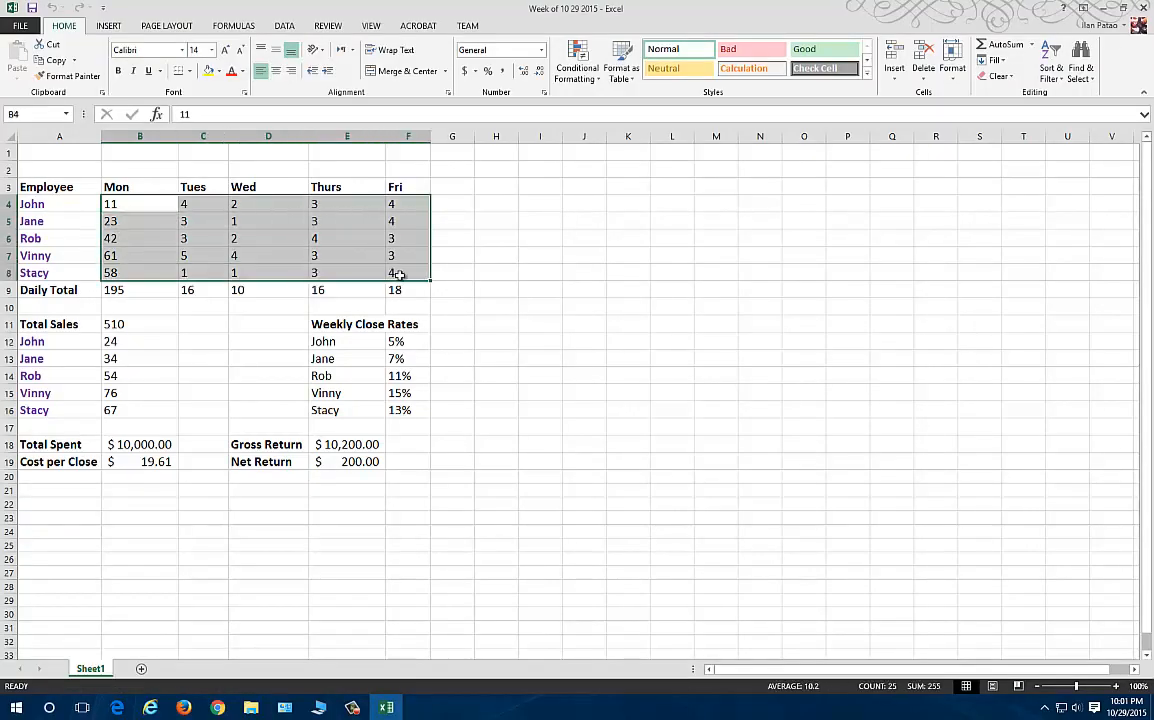
key(Delete)
click(136, 221)
click(133, 201)
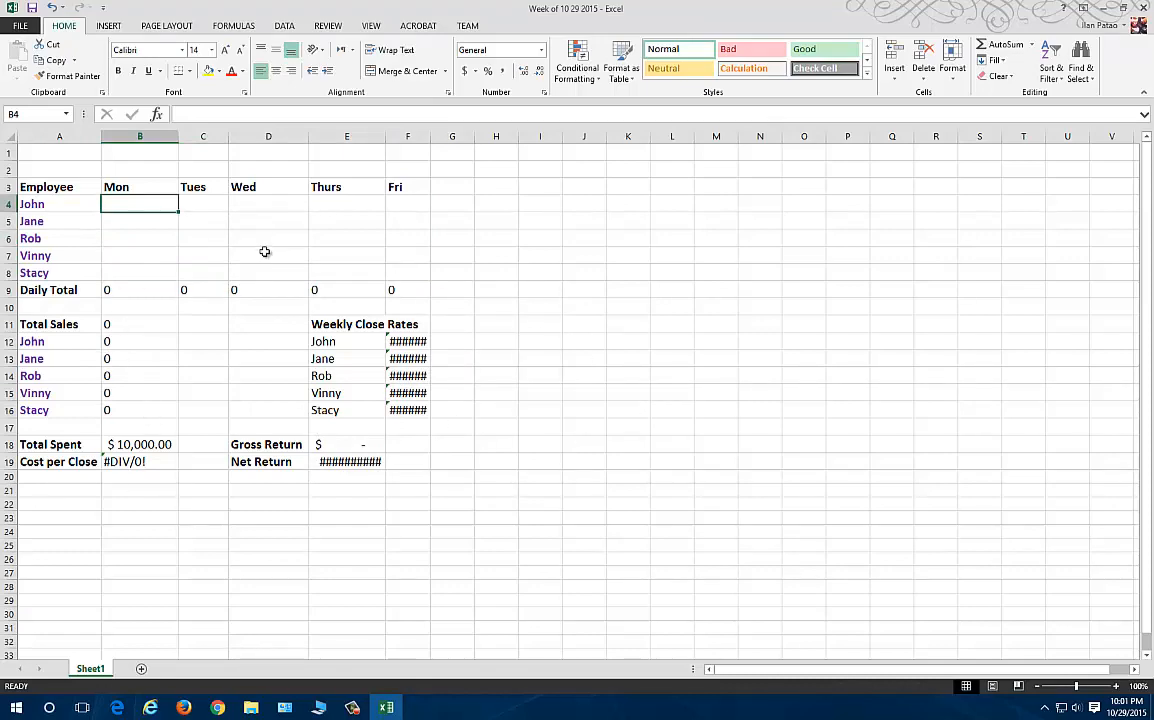
key(ctrl+z)
- Check the close rate formula in F13 and the Gross Return formula in E18, and widen column D slightly
click(408, 360)
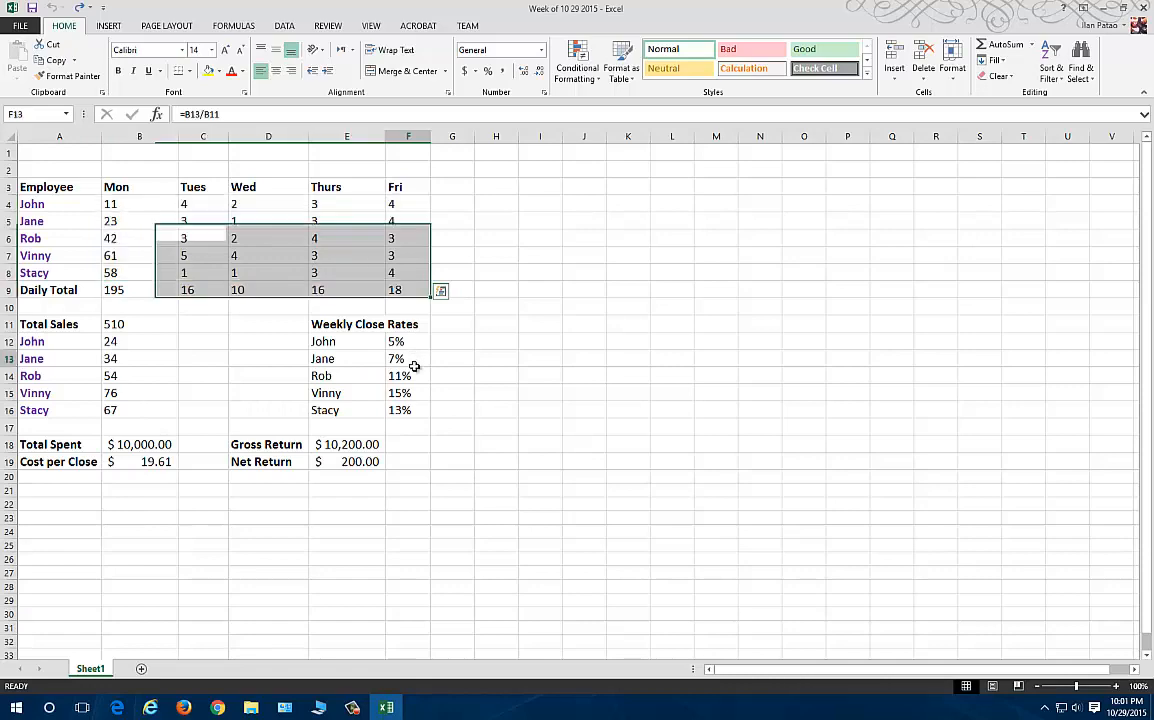
click(380, 445)
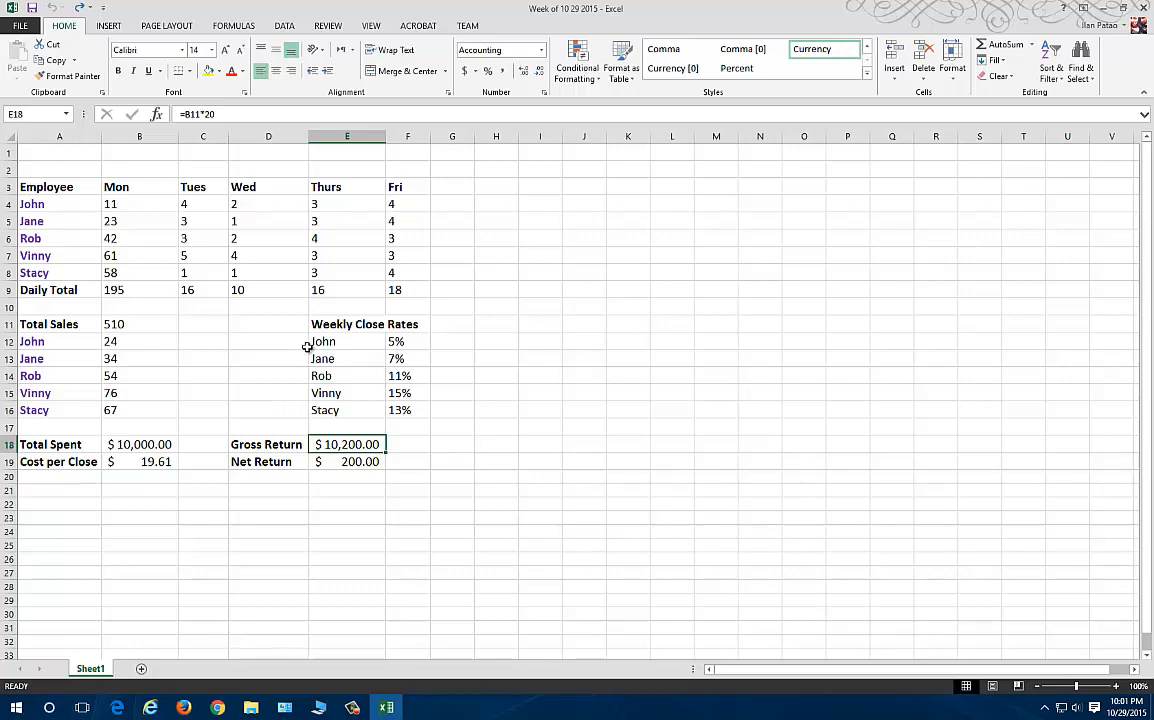
drag(308, 137, 312, 138)
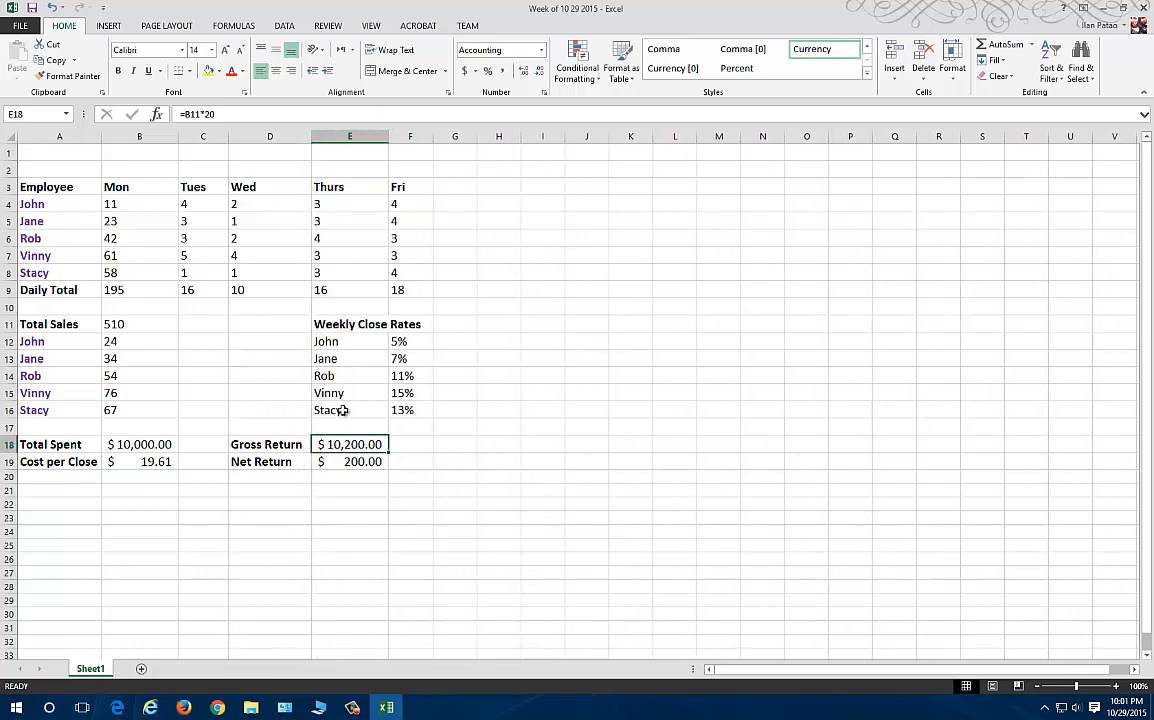
- Examine the sales range B4 through F8, Total Spent, Cost per Close, and the Net Return and Gross Return formulas
drag(140, 204, 400, 262)
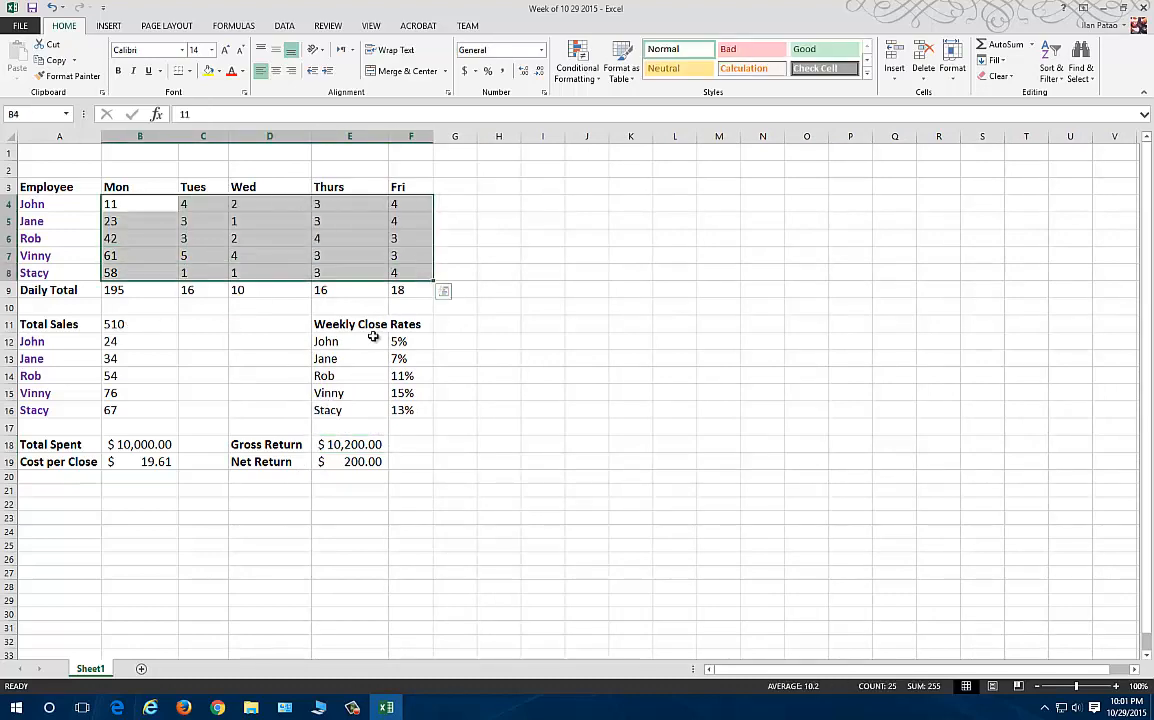
click(163, 445)
click(164, 461)
click(352, 462)
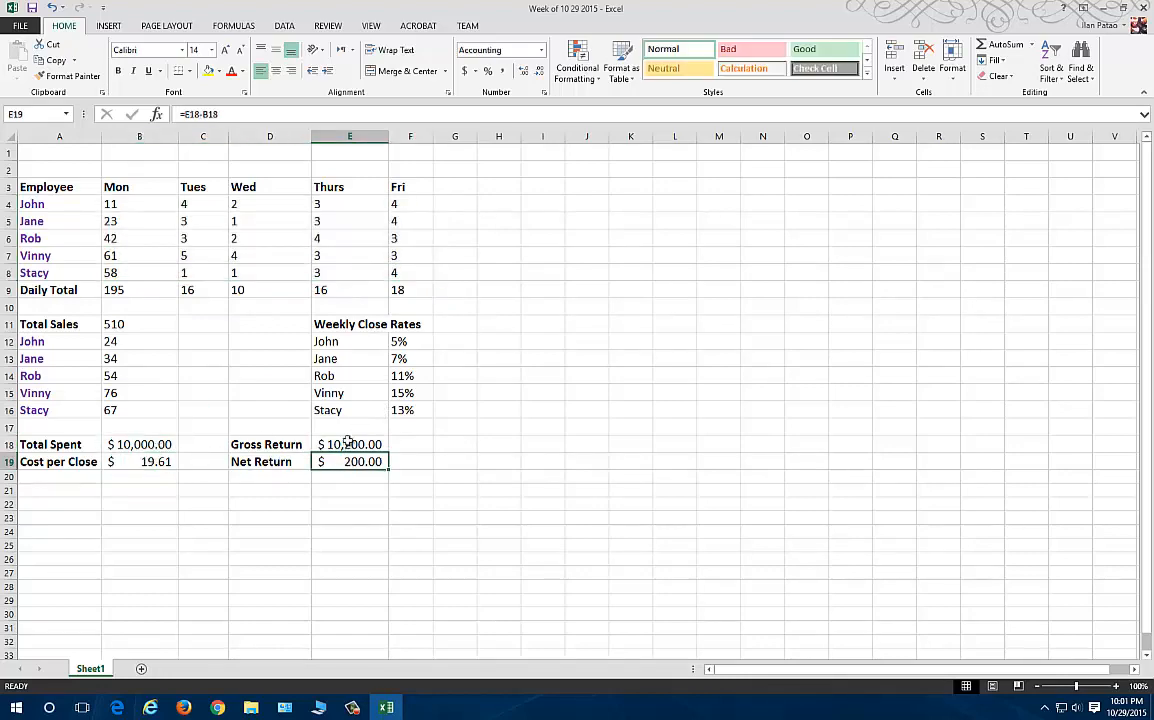
click(350, 444)
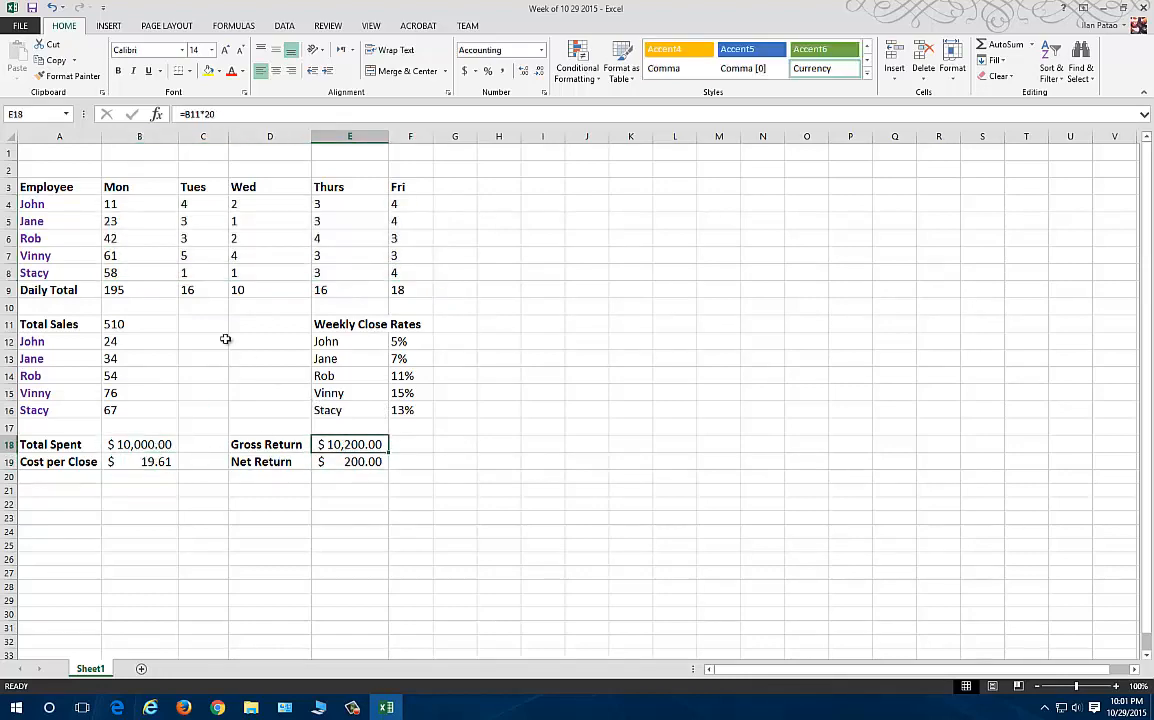
- Restore the workbook window from full screen and resize it to show columns A to K and rows 1 to 21
double_click(322, 7)
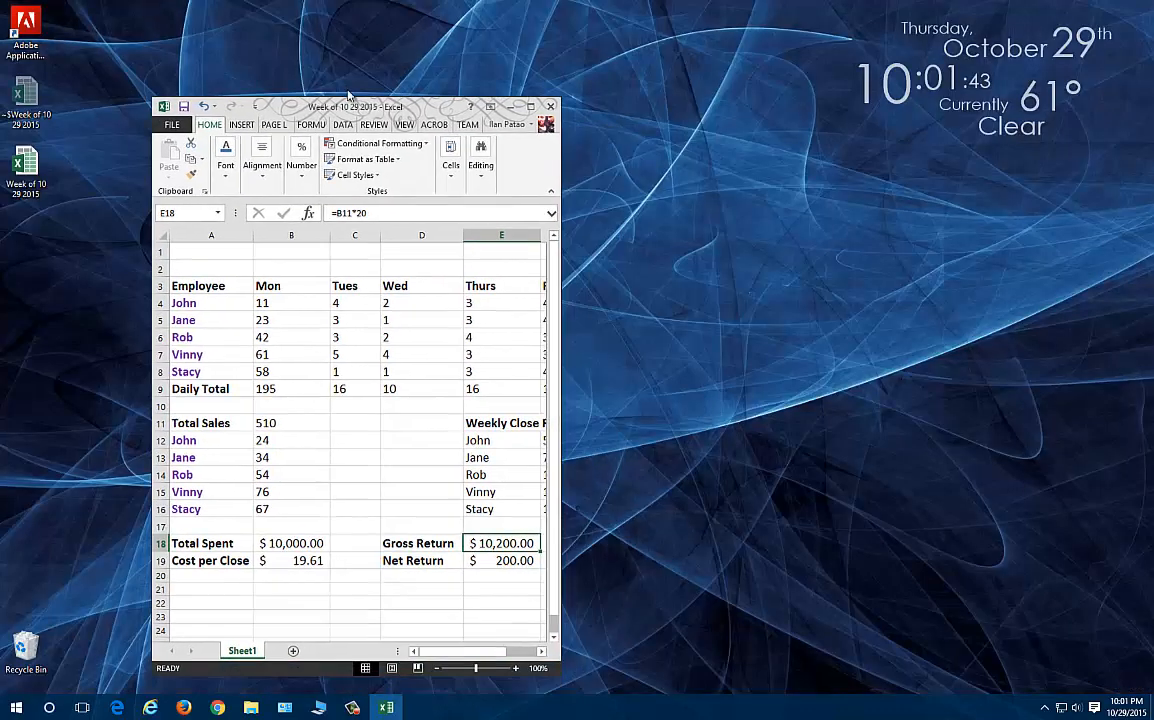
drag(549, 404, 810, 405)
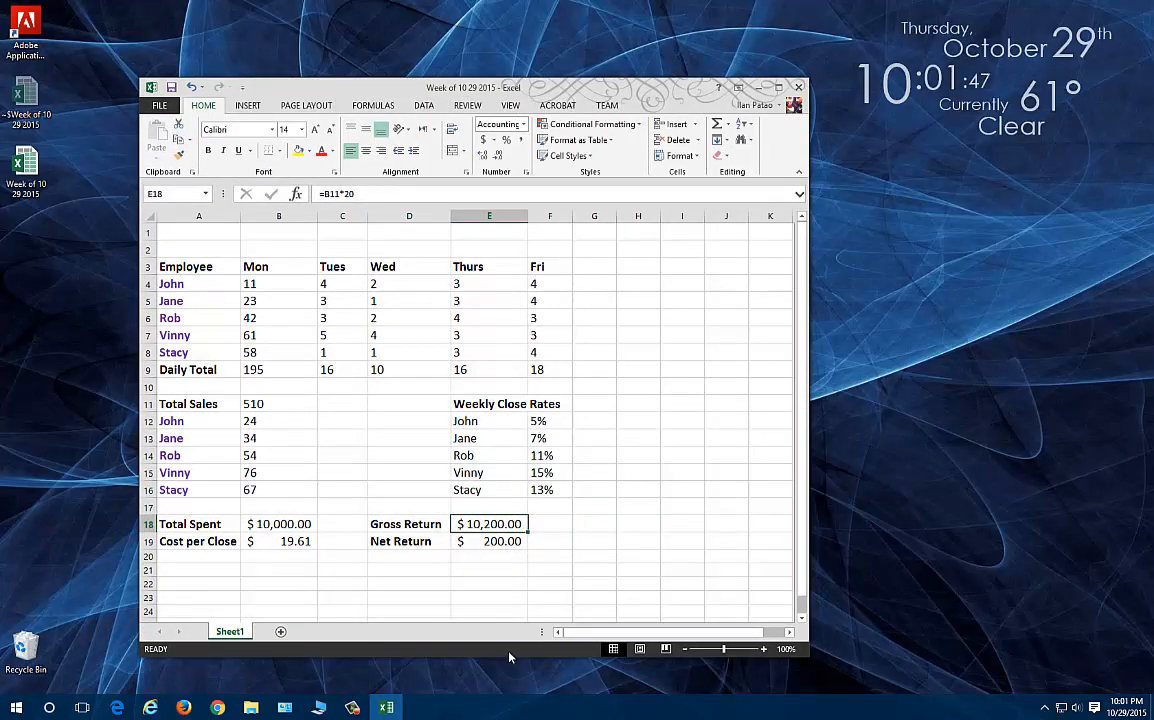
drag(508, 659, 503, 611)
click(540, 556)
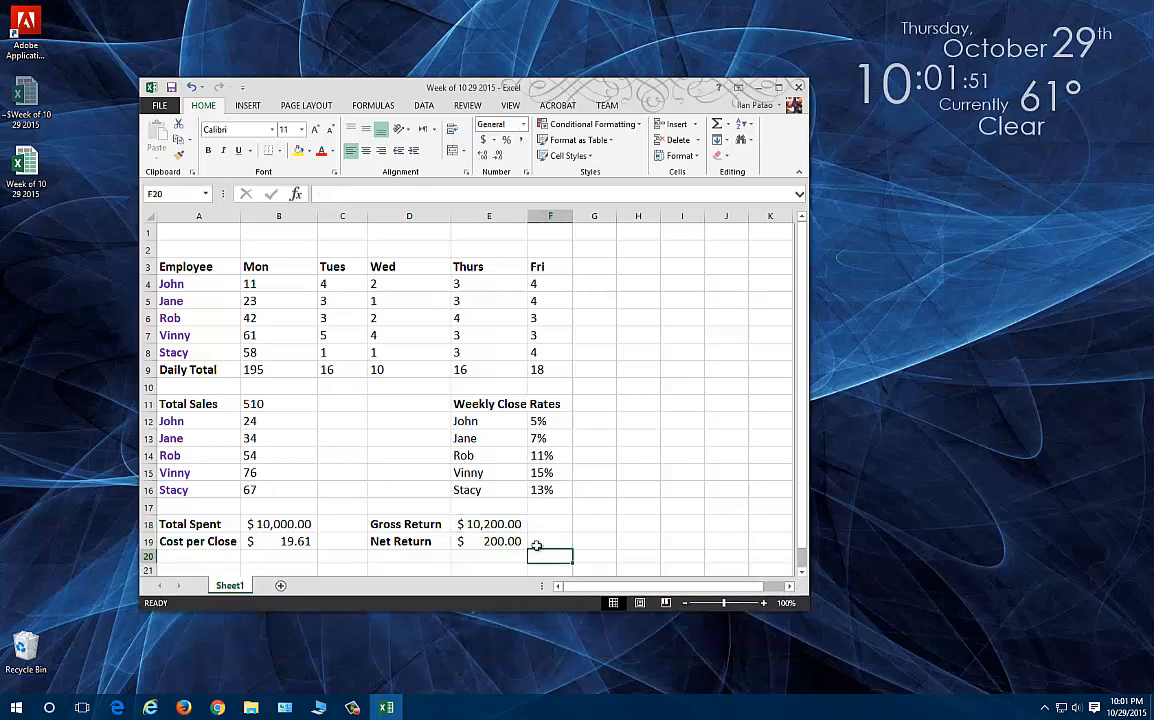
- Review the finished worksheet's Net Return formula, Monday sales, Tuesday daily total, Total Sales and Weekly Close Rates
click(524, 541)
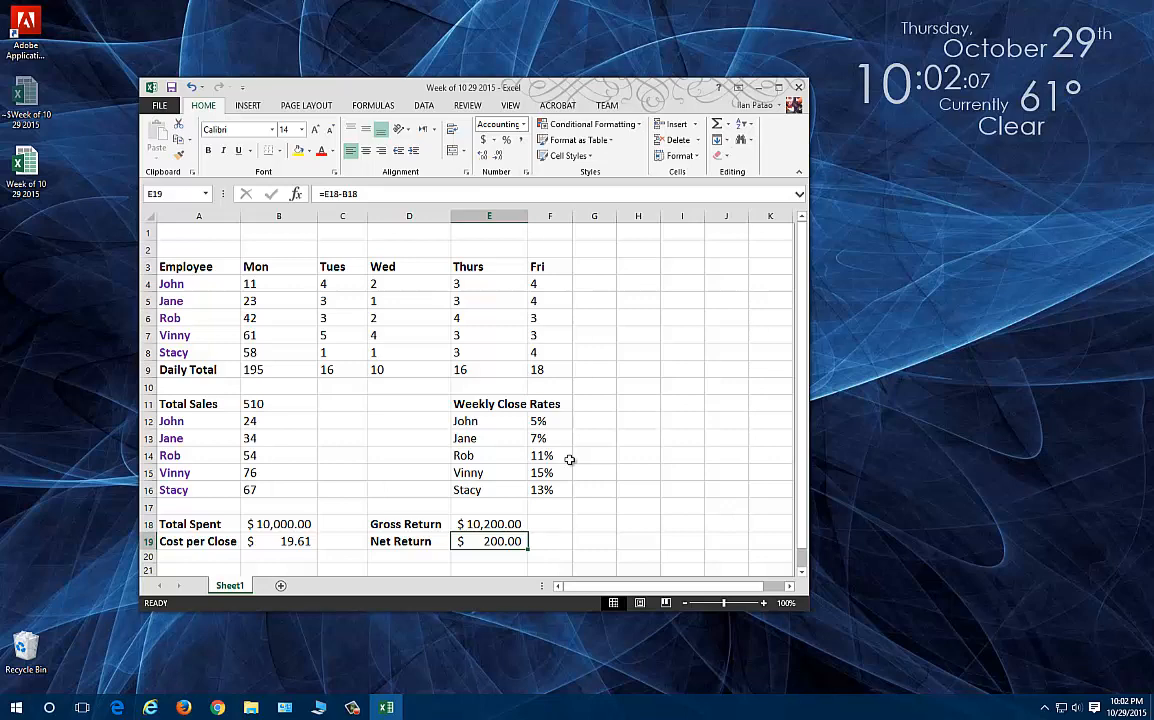
click(252, 301)
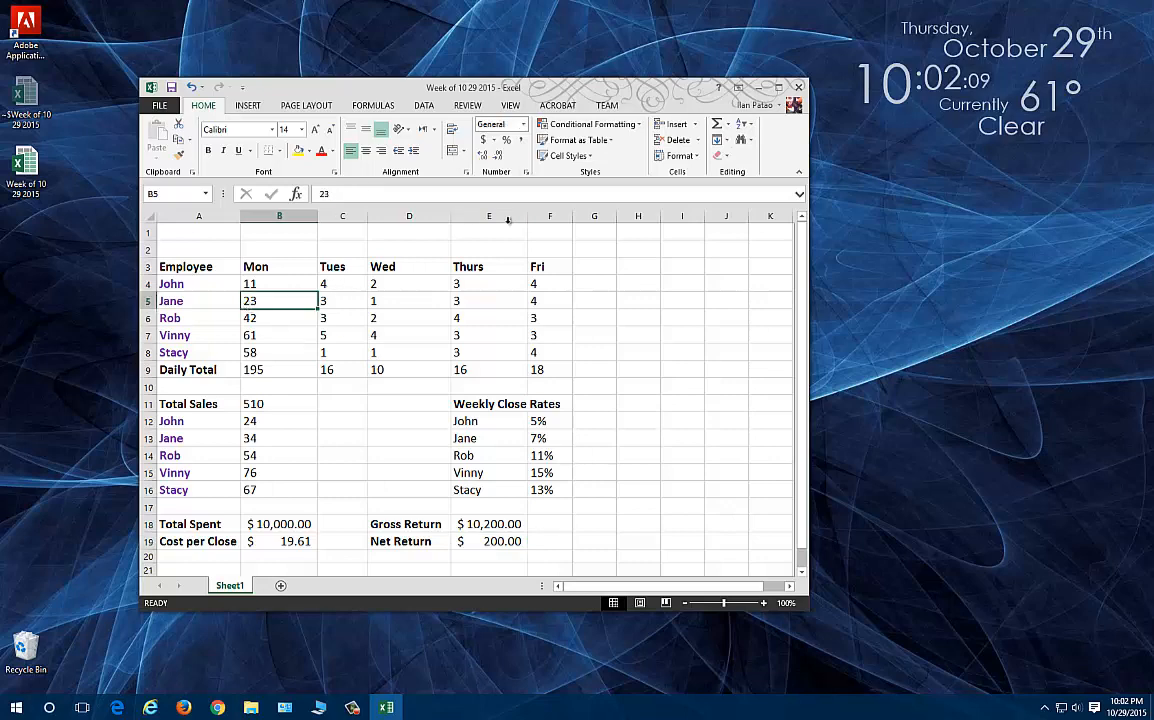
click(577, 264)
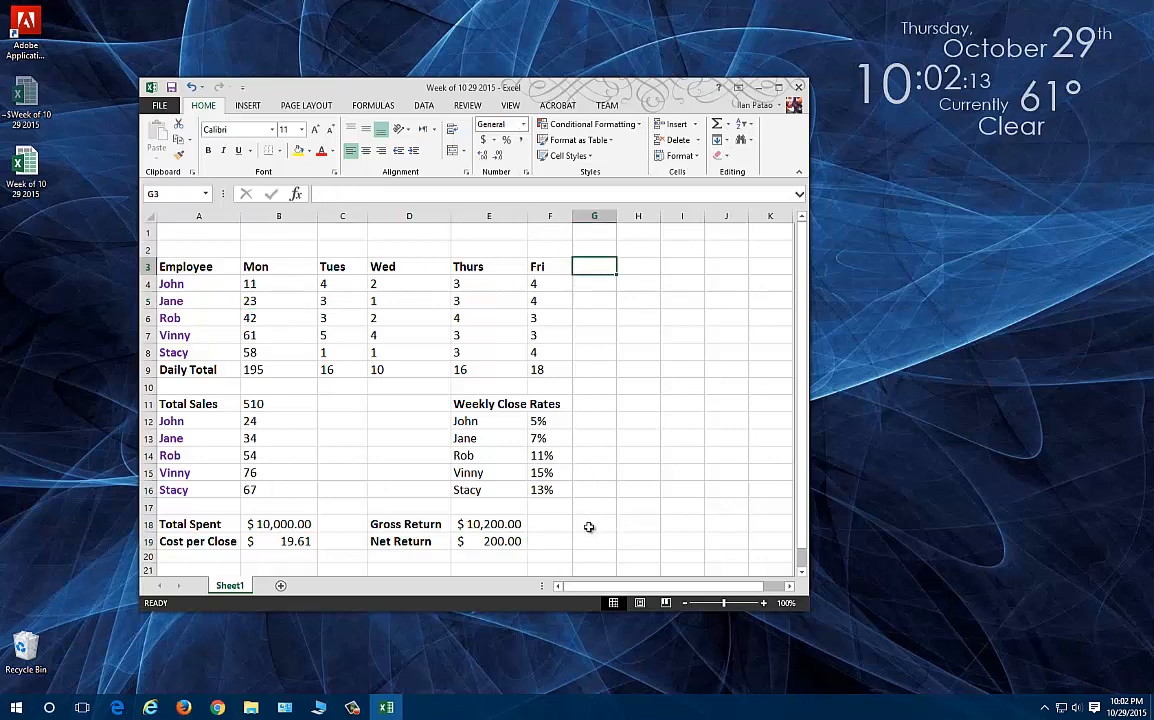
click(340, 369)
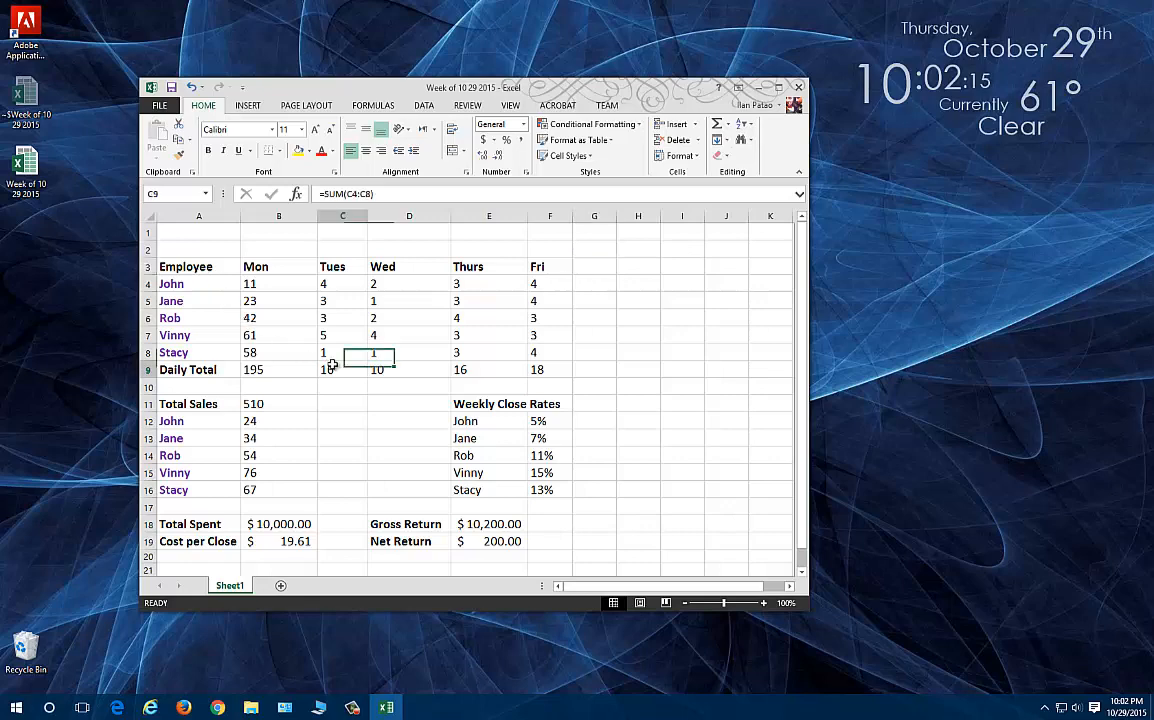
drag(203, 389, 614, 417)
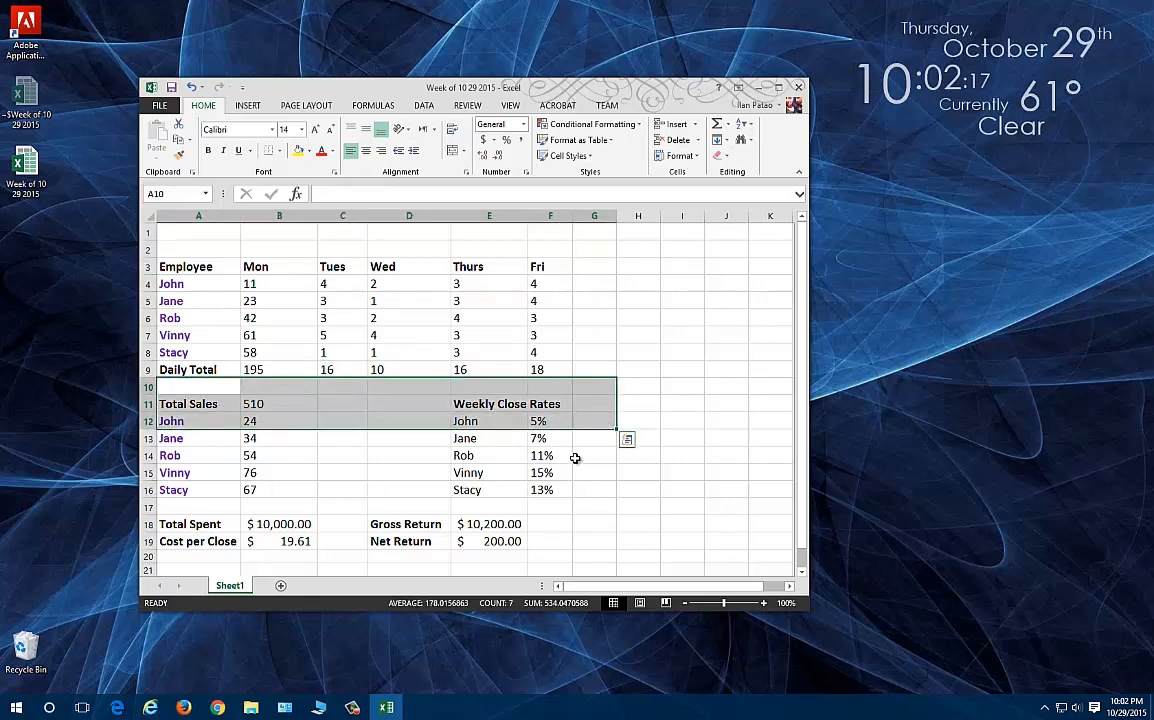
click(575, 459)
click(533, 537)
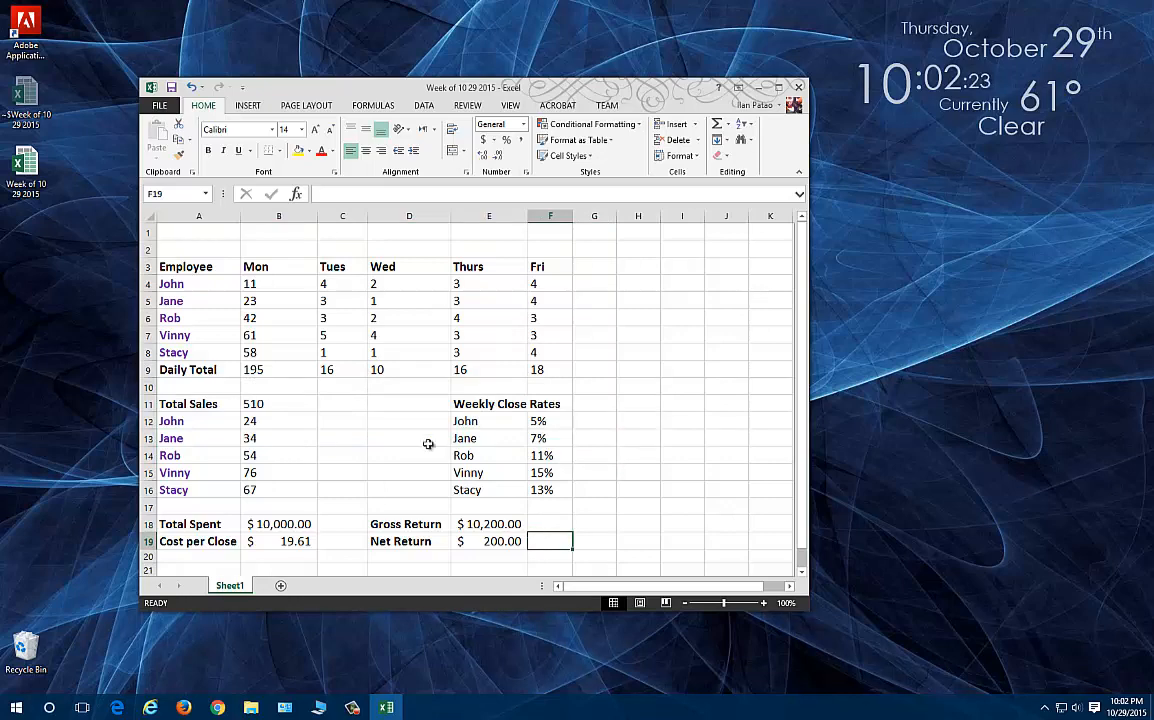
click(309, 354)
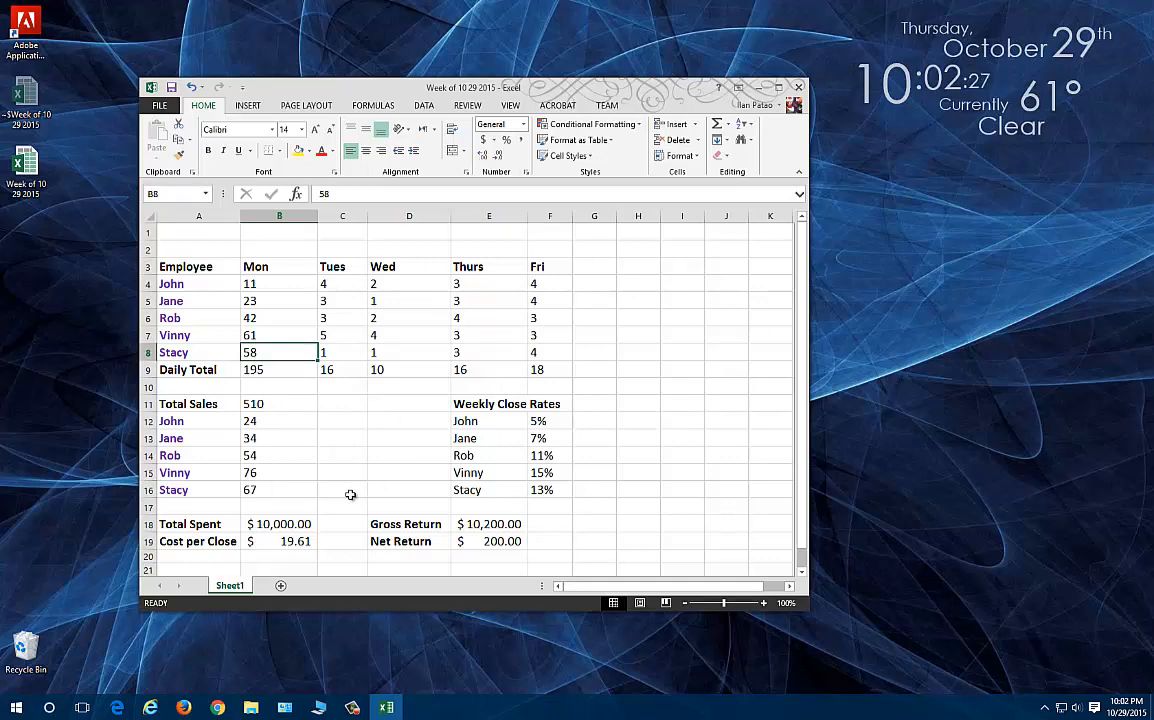
click(533, 540)
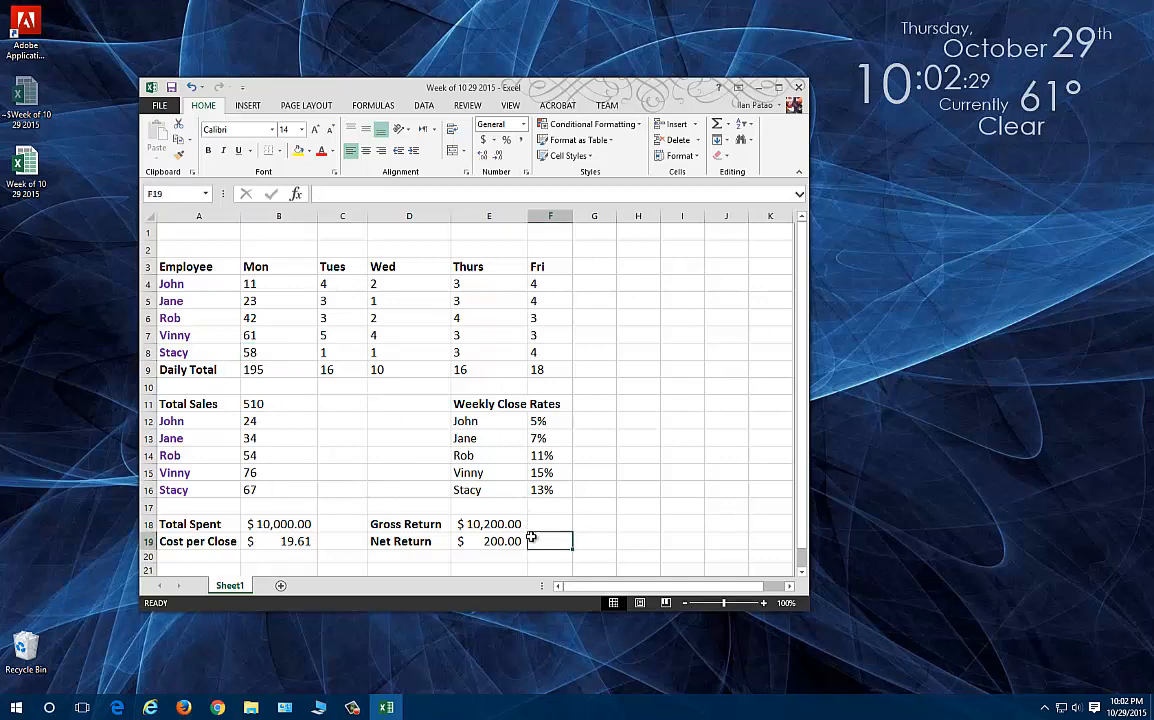
click(505, 436)
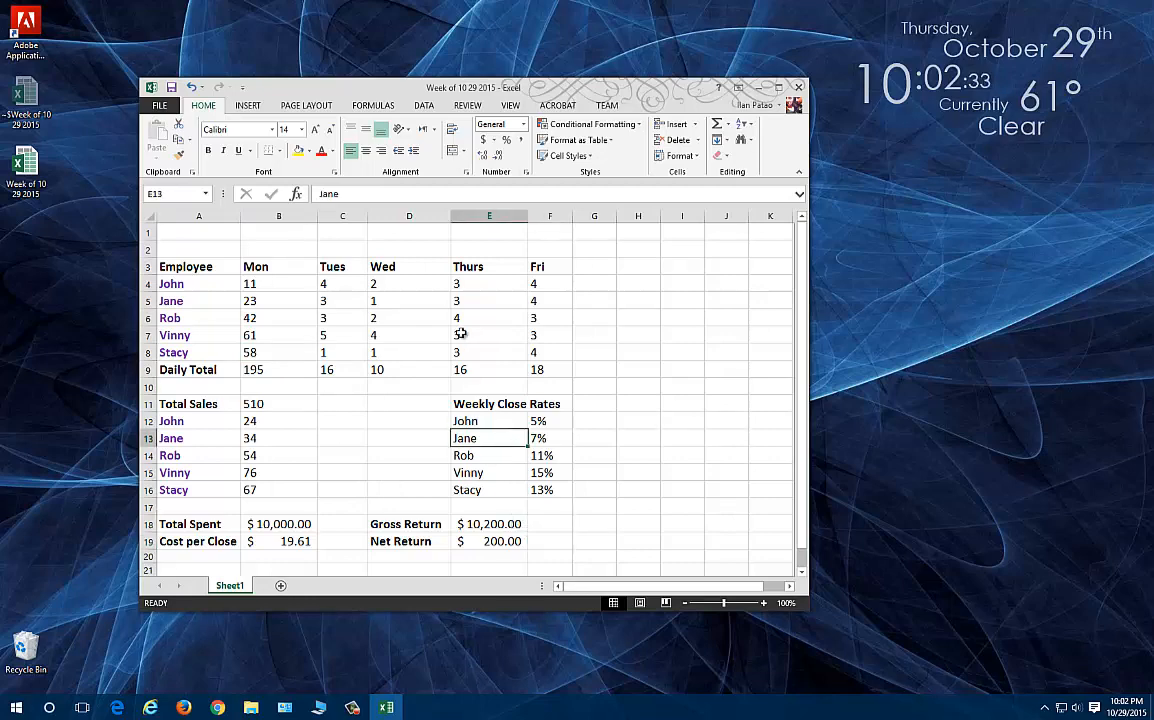
drag(203, 265, 515, 482)
scroll(460, 445, up, 1)
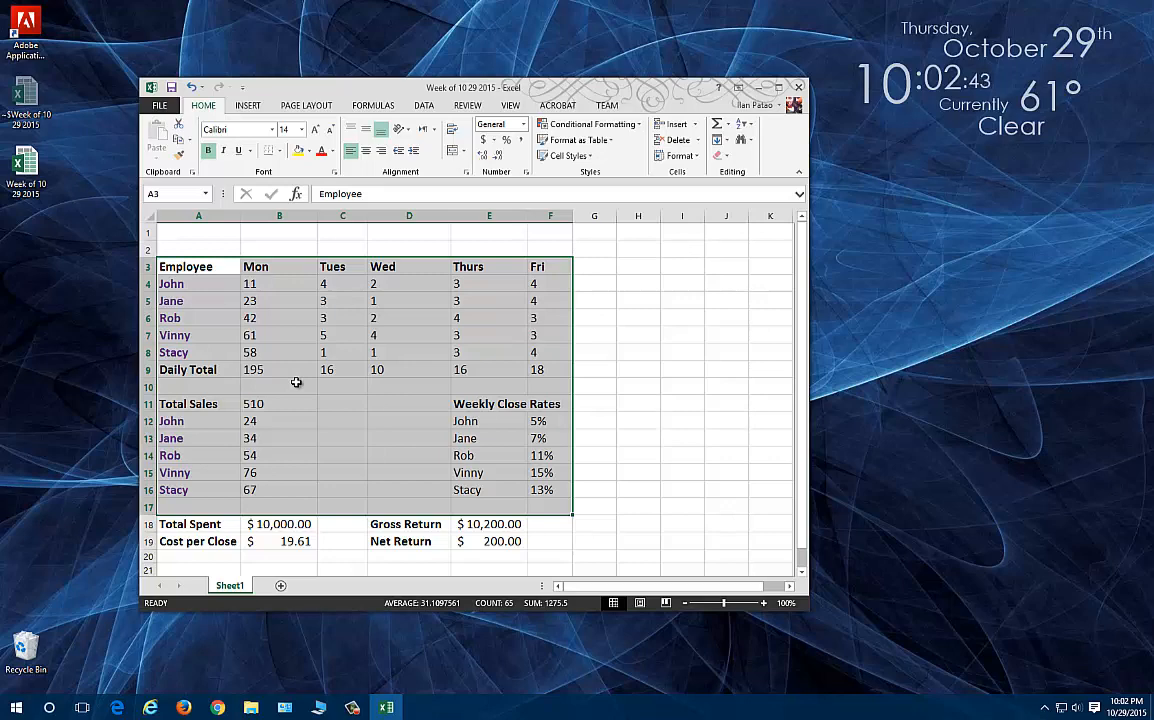
click(296, 384)
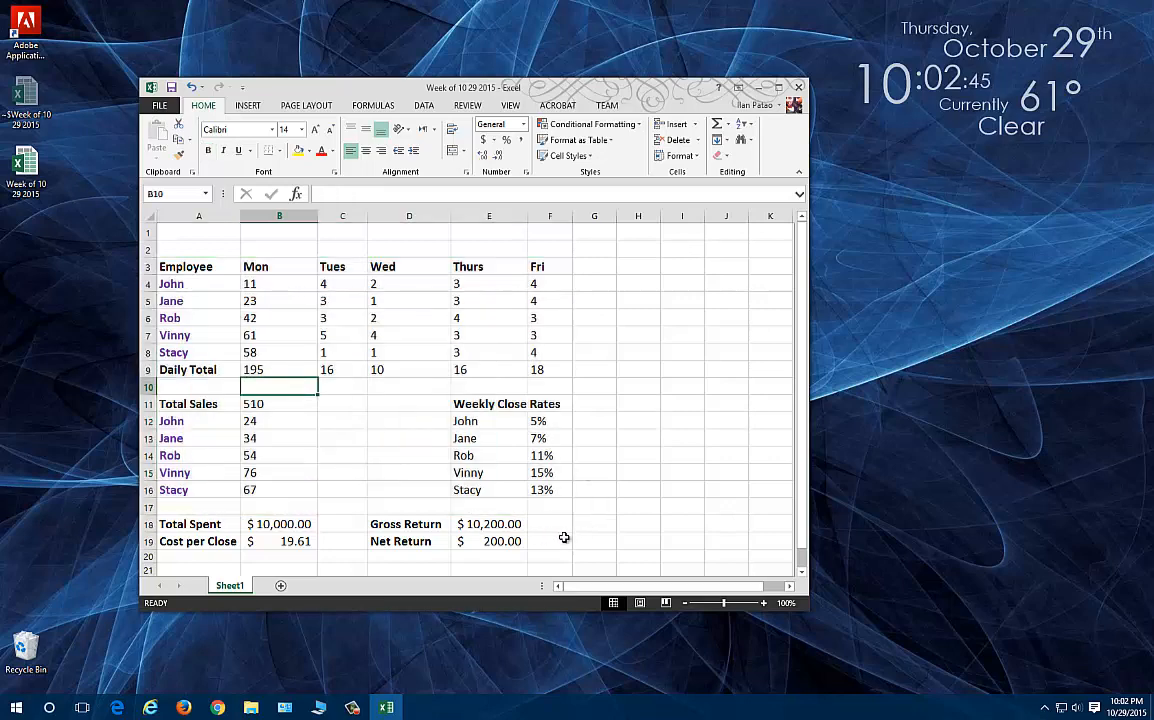